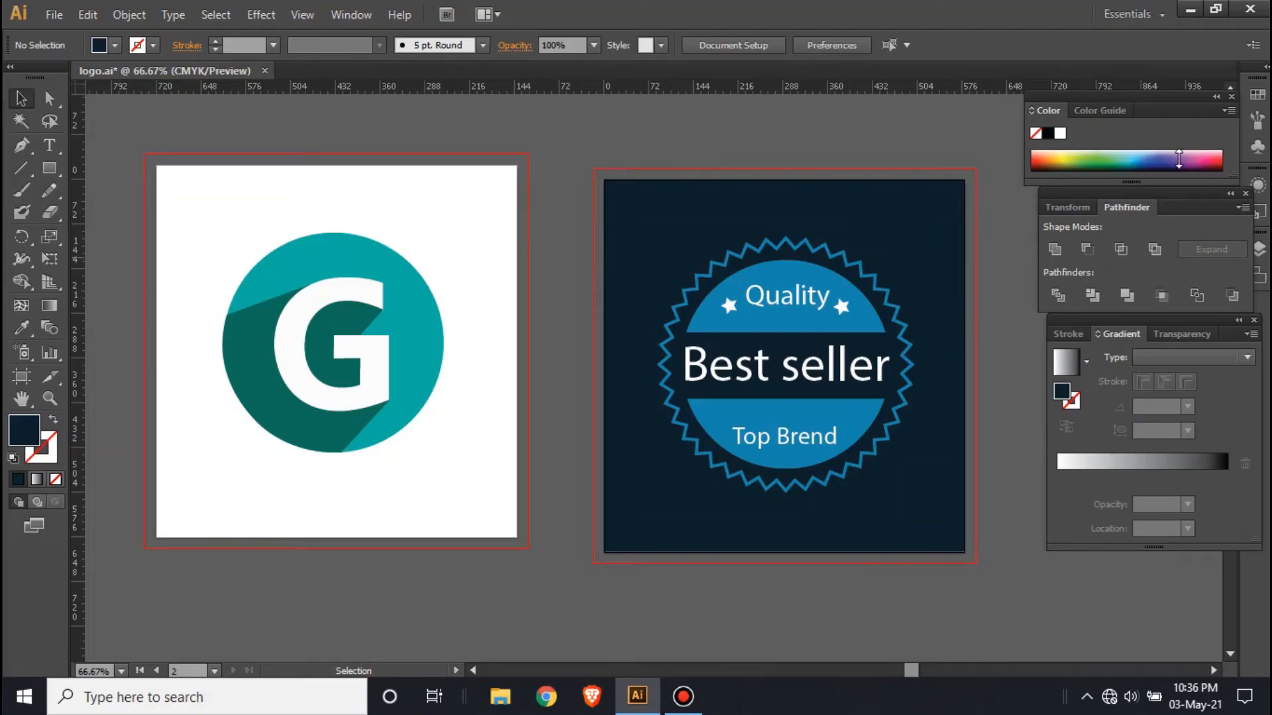
Create a new A4 document named Logo.
{"action": "left_click", "coordinate": [55, 16]}
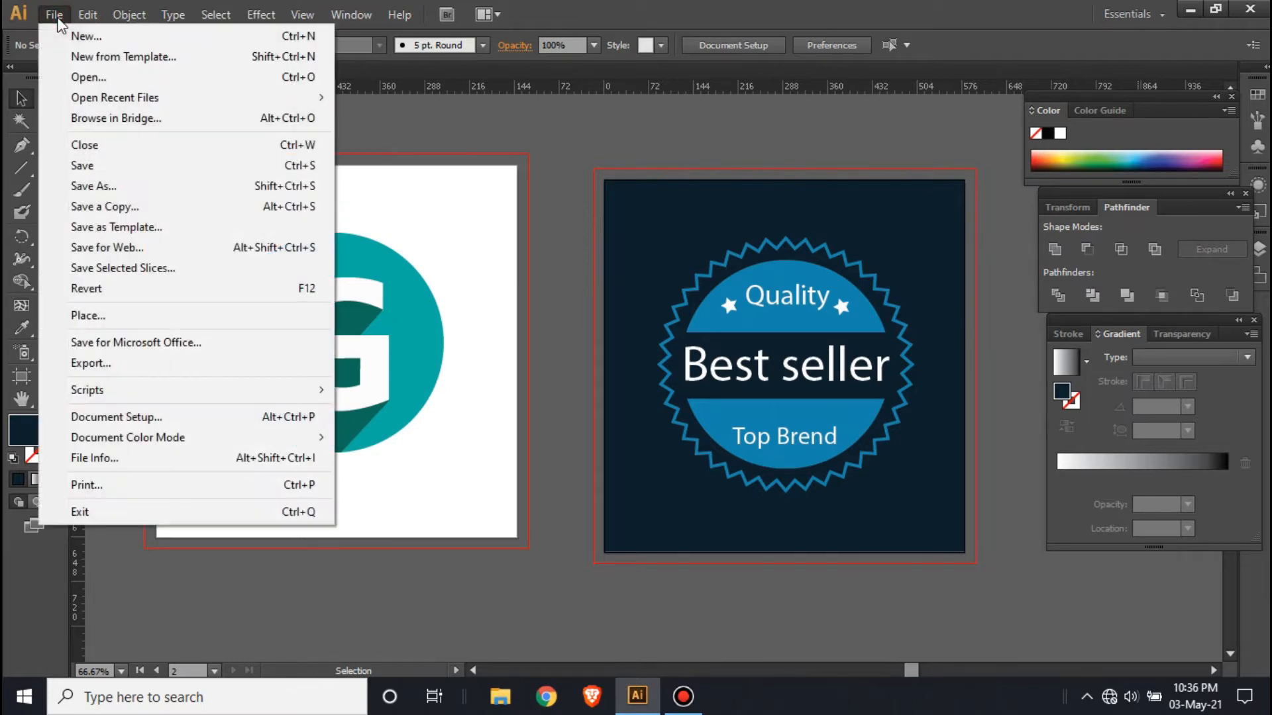
{"action": "left_click", "coordinate": [83, 36]}
{"action": "type", "text": "Logo"}
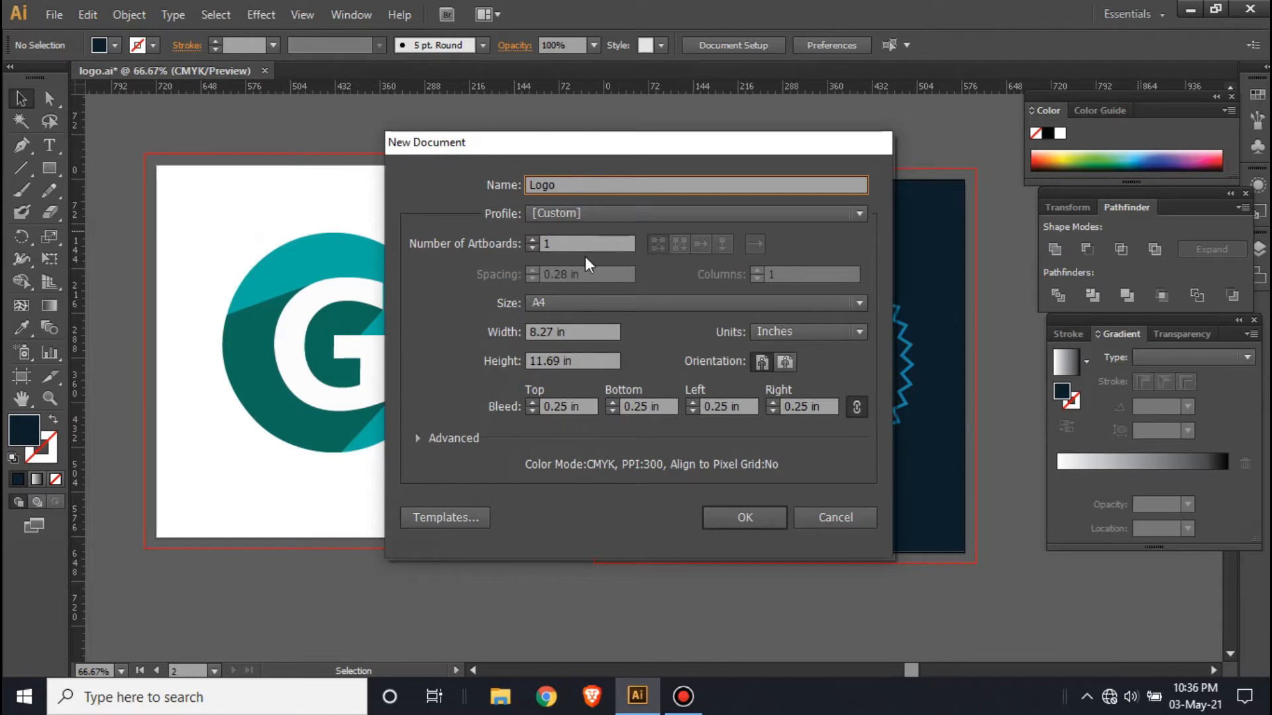
{"action": "left_click", "coordinate": [728, 522]}
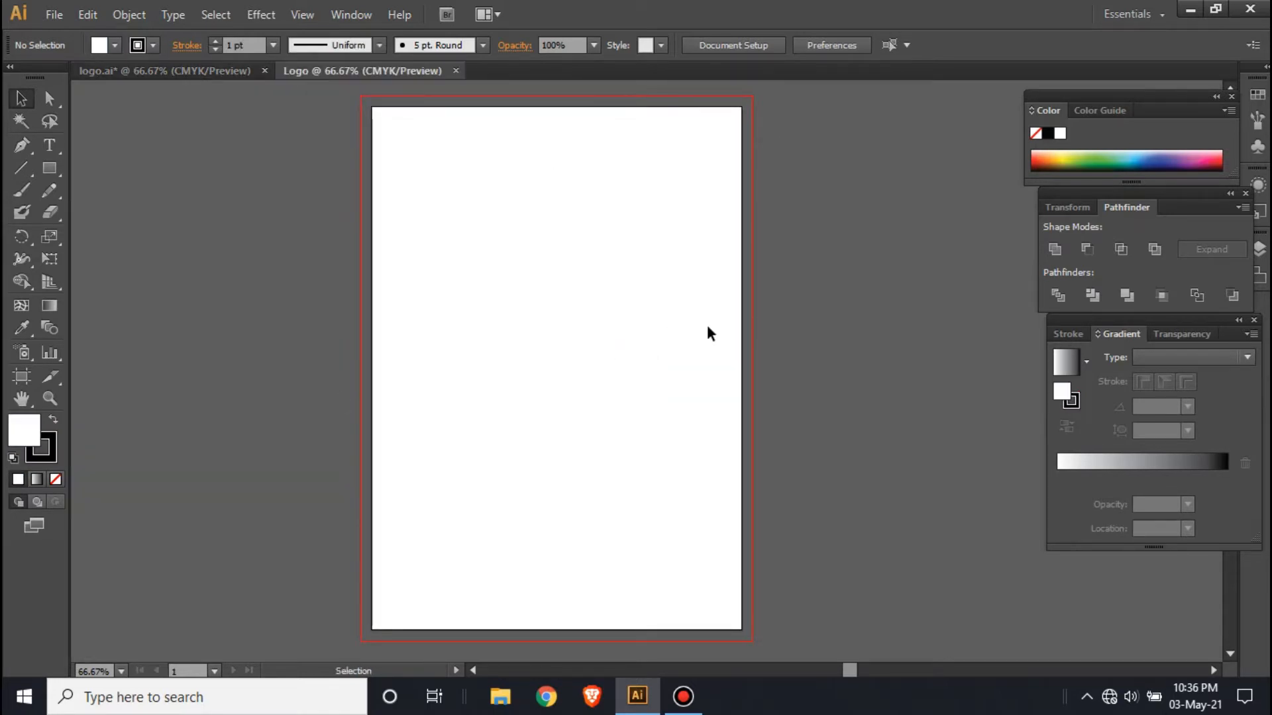
Copy the G logo artwork from logo.ai into the new Logo document and place it beside the artboard as a reference.
{"action": "left_click", "coordinate": [705, 285]}
{"action": "key", "text": "ctrl+Tab"}
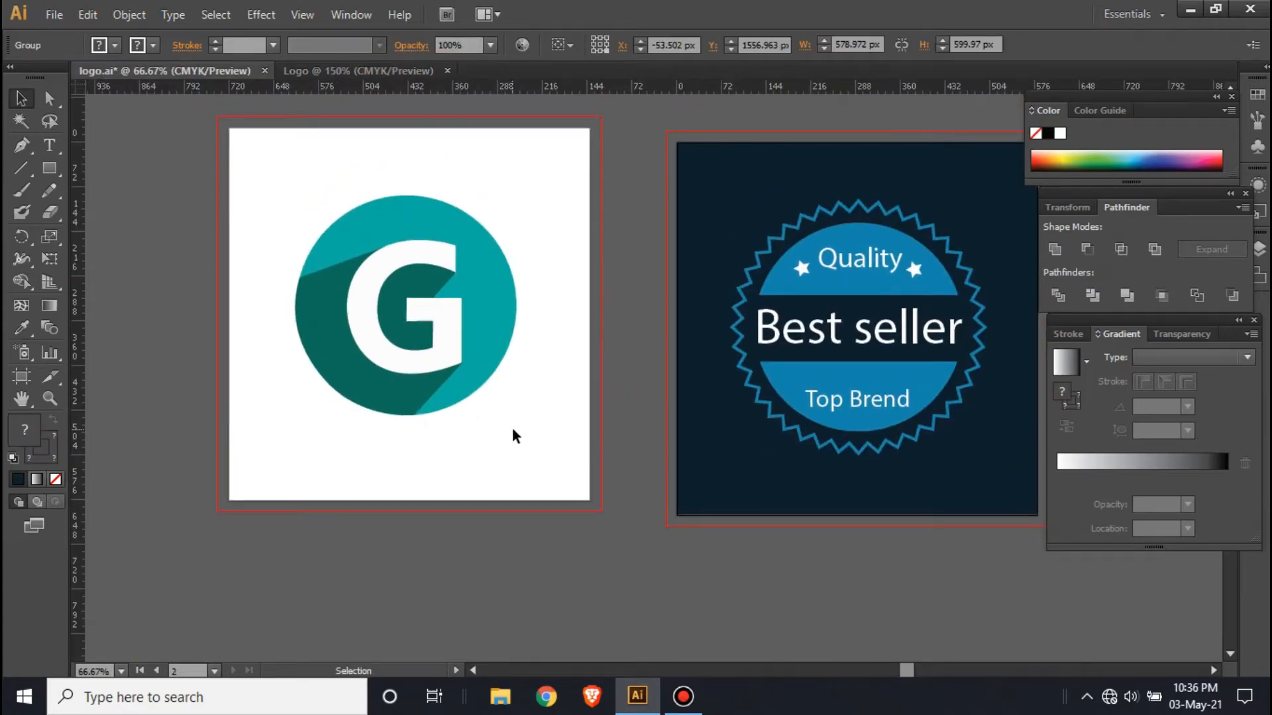
{"action": "left_click", "coordinate": [561, 342], "text": "ctrl+alt"}
{"action": "left_click_drag", "start_coordinate": [561, 355], "coordinate": [482, 125]}
{"action": "left_click_drag", "start_coordinate": [557, 573], "coordinate": [697, 323]}
{"action": "left_click_drag", "start_coordinate": [647, 372], "coordinate": [510, 397]}
{"action": "left_click", "coordinate": [683, 328], "text": "ctrl+alt"}
{"action": "left_click_drag", "start_coordinate": [727, 391], "coordinate": [786, 404]}
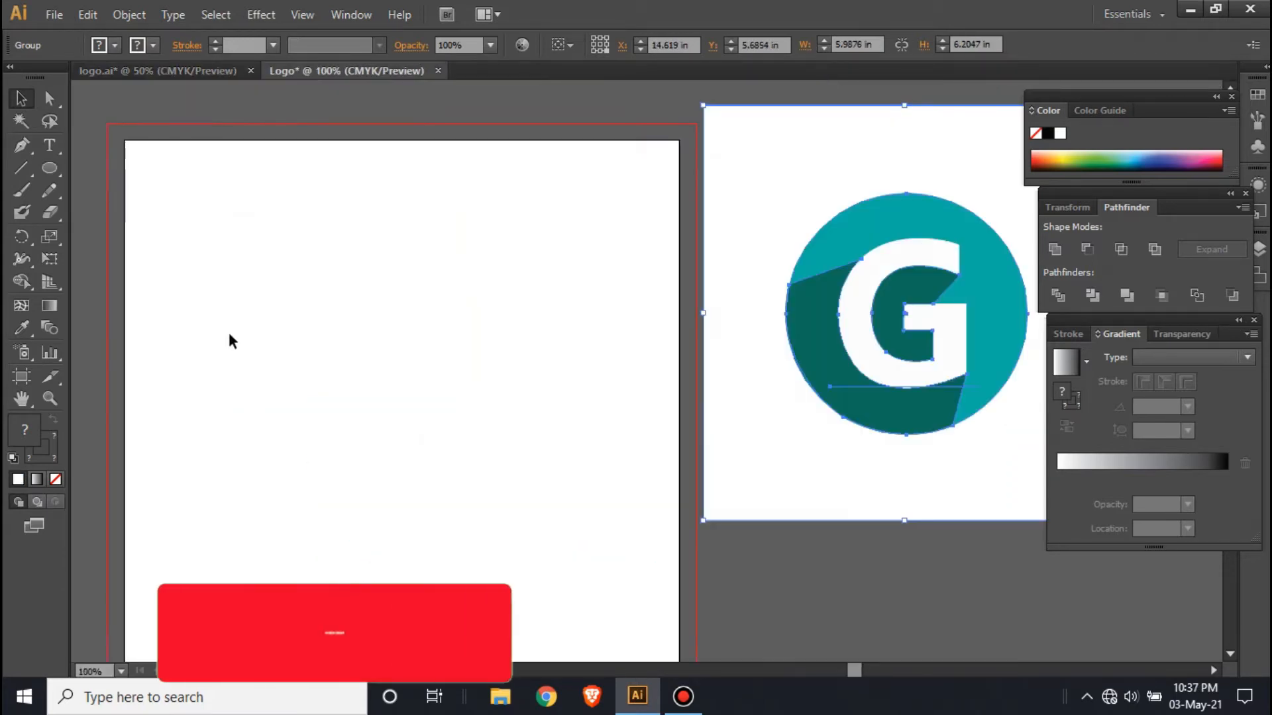
Draw a circle on the artboard with the Ellipse tool and remove its stroke.
{"action": "left_click", "coordinate": [49, 169]}
{"action": "left_click_drag", "start_coordinate": [49, 169], "coordinate": [120, 212]}
{"action": "mouse_move", "coordinate": [378, 292]}
{"action": "left_mouse_down"}
{"action": "mouse_move", "coordinate": [519, 414]}
{"action": "mouse_move", "coordinate": [498, 396]}
{"action": "left_mouse_up"}
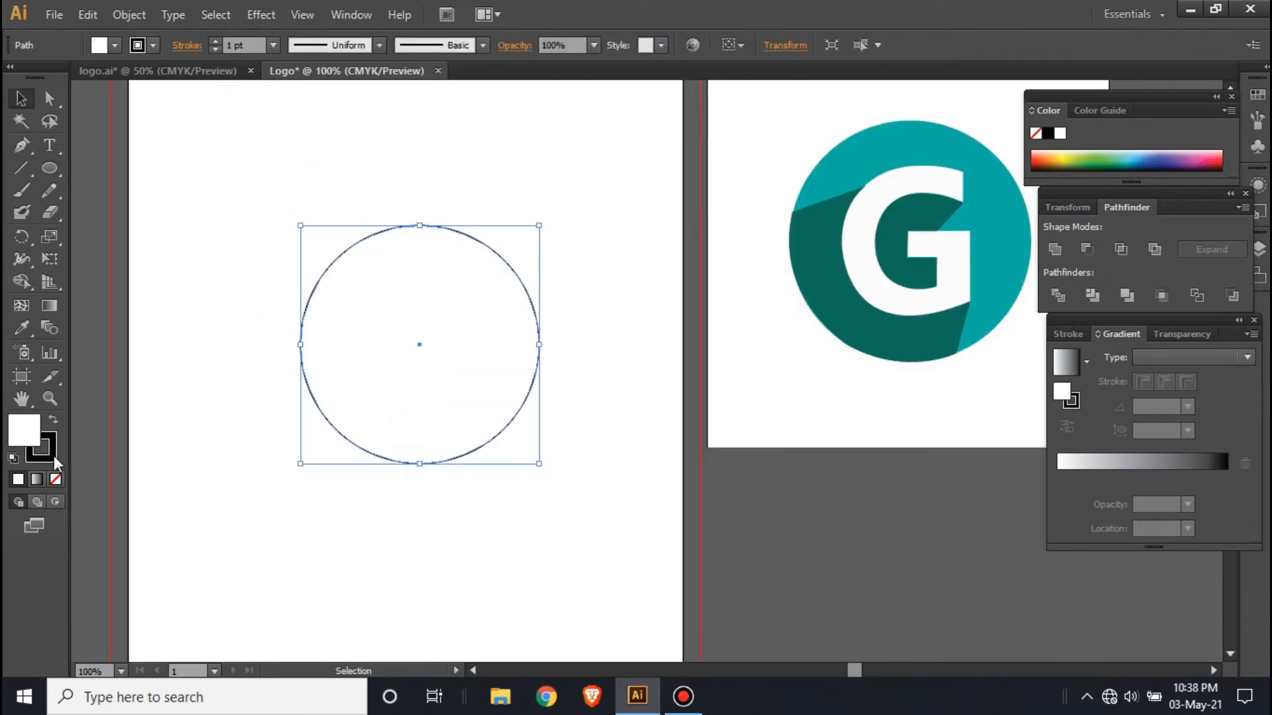
{"action": "left_click", "coordinate": [54, 462]}
{"action": "left_click", "coordinate": [55, 479]}
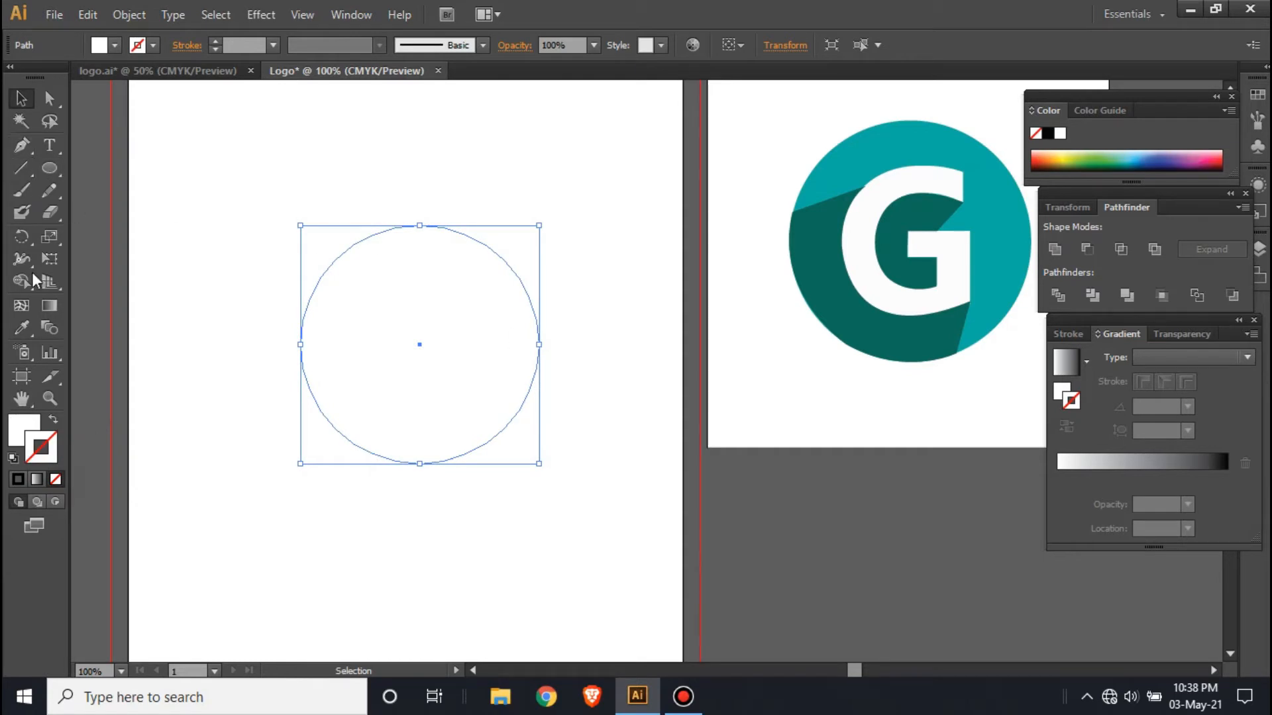
Fill the circle with the teal sampled from the reference logo's circle using the Eyedropper.
{"action": "left_click", "coordinate": [22, 327]}
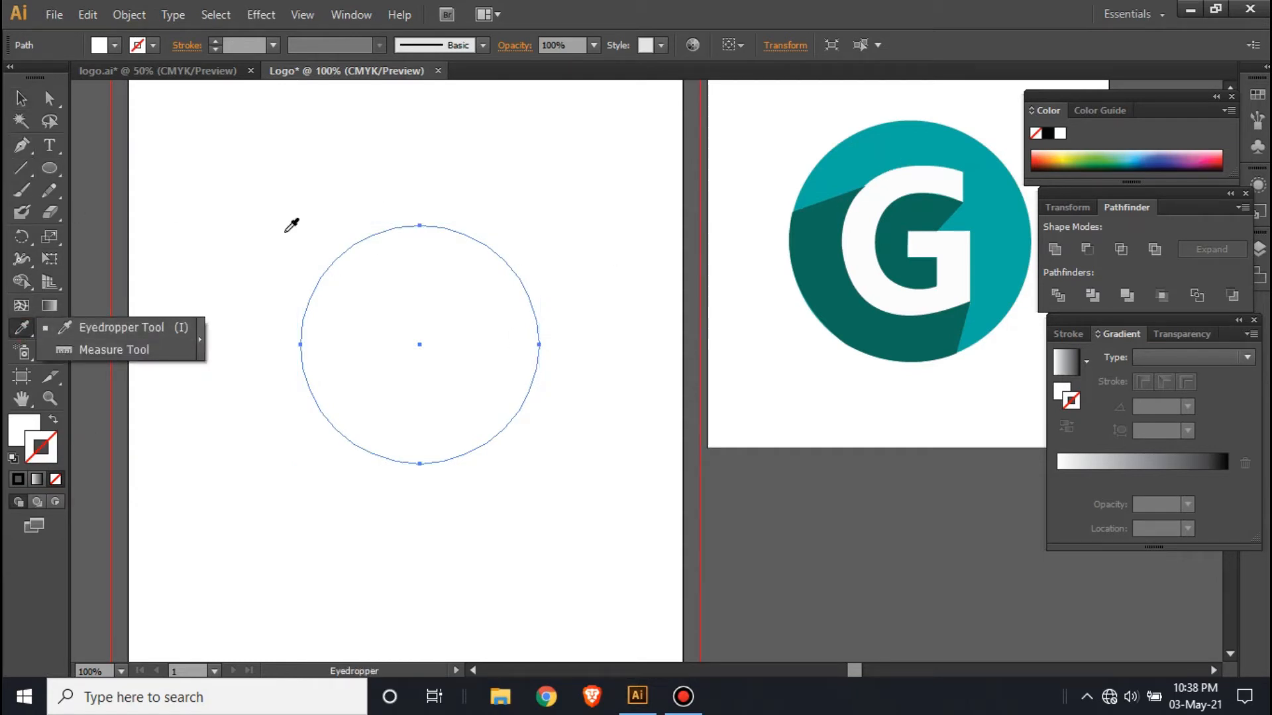
{"action": "left_click", "coordinate": [923, 149]}
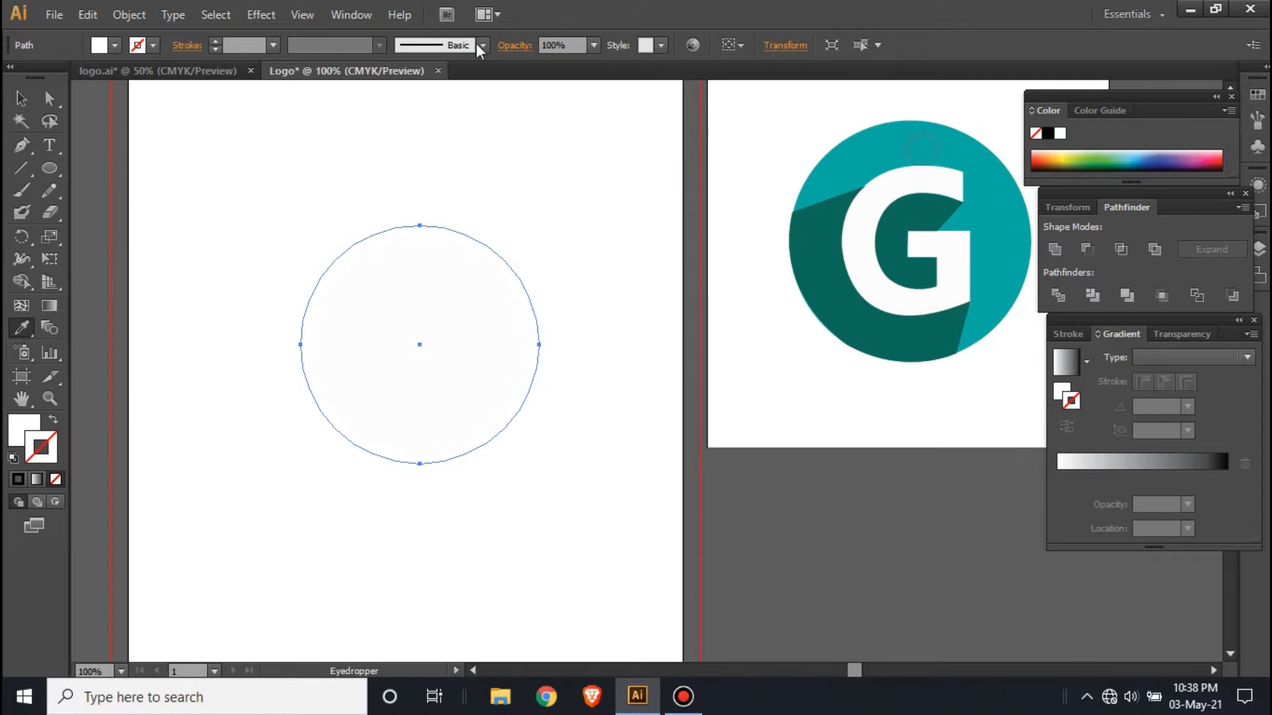
{"action": "key", "text": "v"}
{"action": "left_click", "coordinate": [757, 100]}
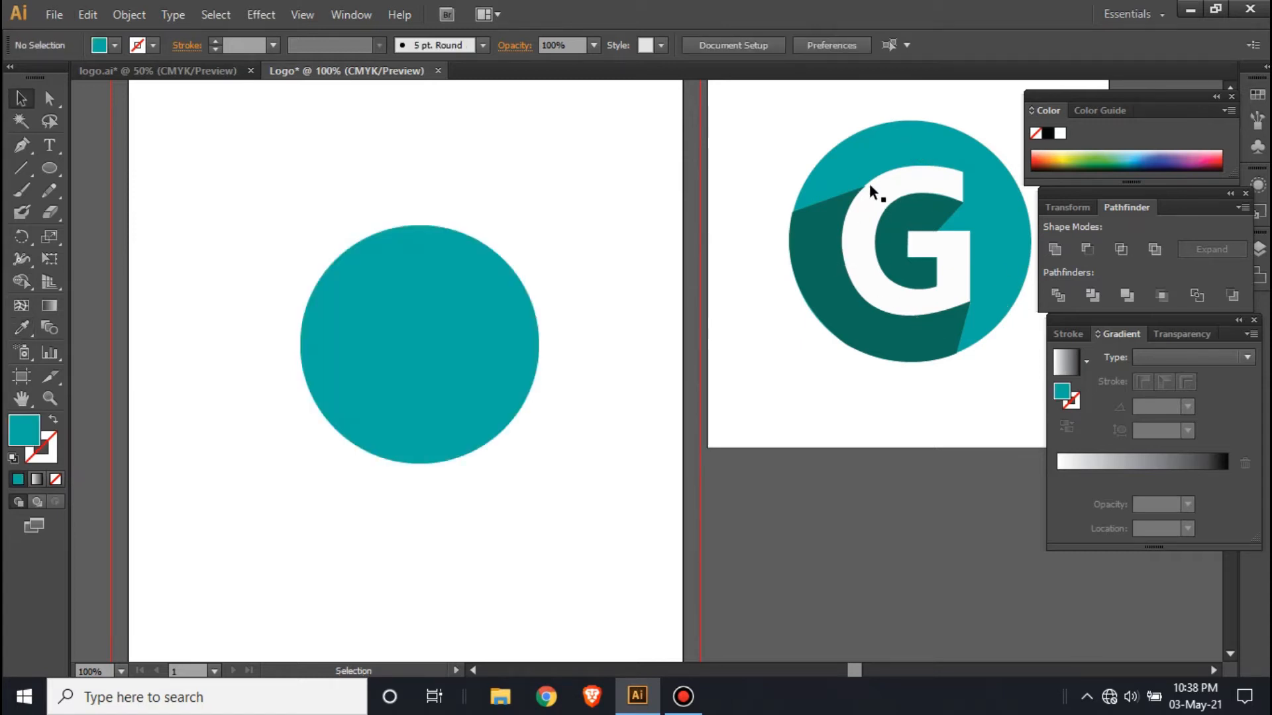
Add the letter G over the teal circle and set its font size to 300 pt.
{"action": "left_click", "coordinate": [52, 146]}
{"action": "left_click", "coordinate": [54, 147]}
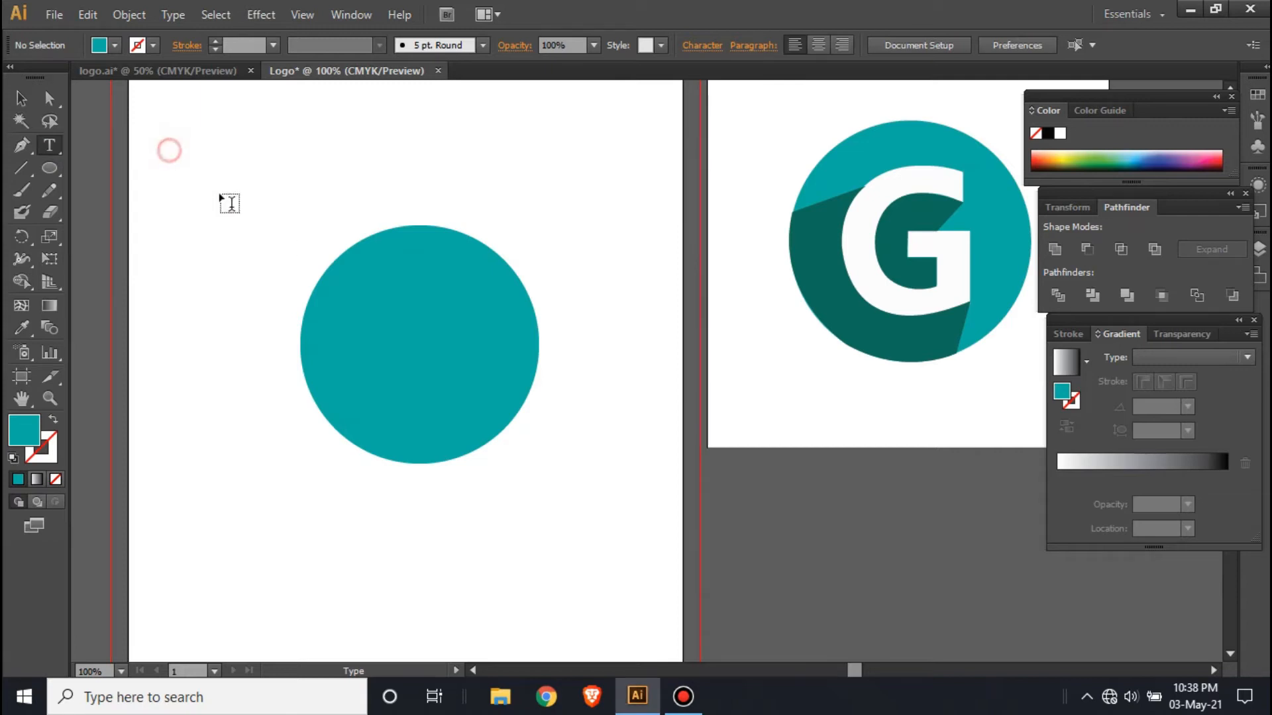
{"action": "left_click", "coordinate": [395, 336]}
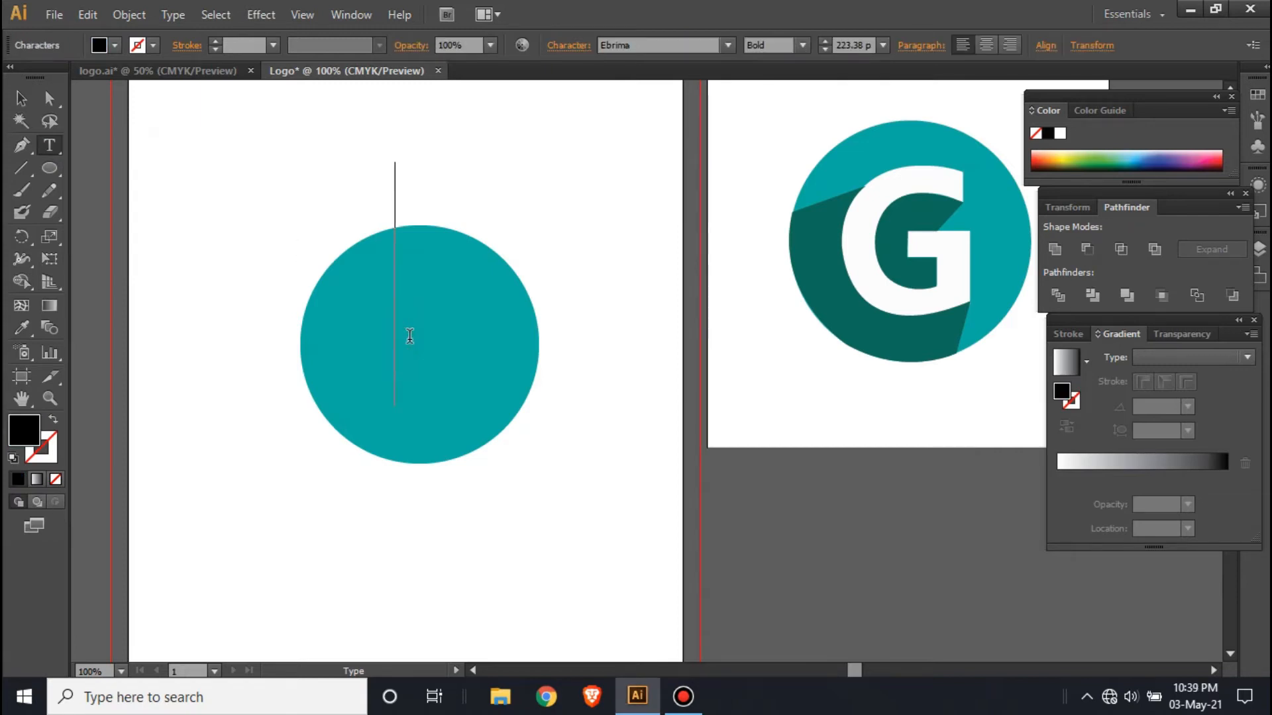
{"action": "type", "text": "G"}
{"action": "key", "text": "ctrl+a"}
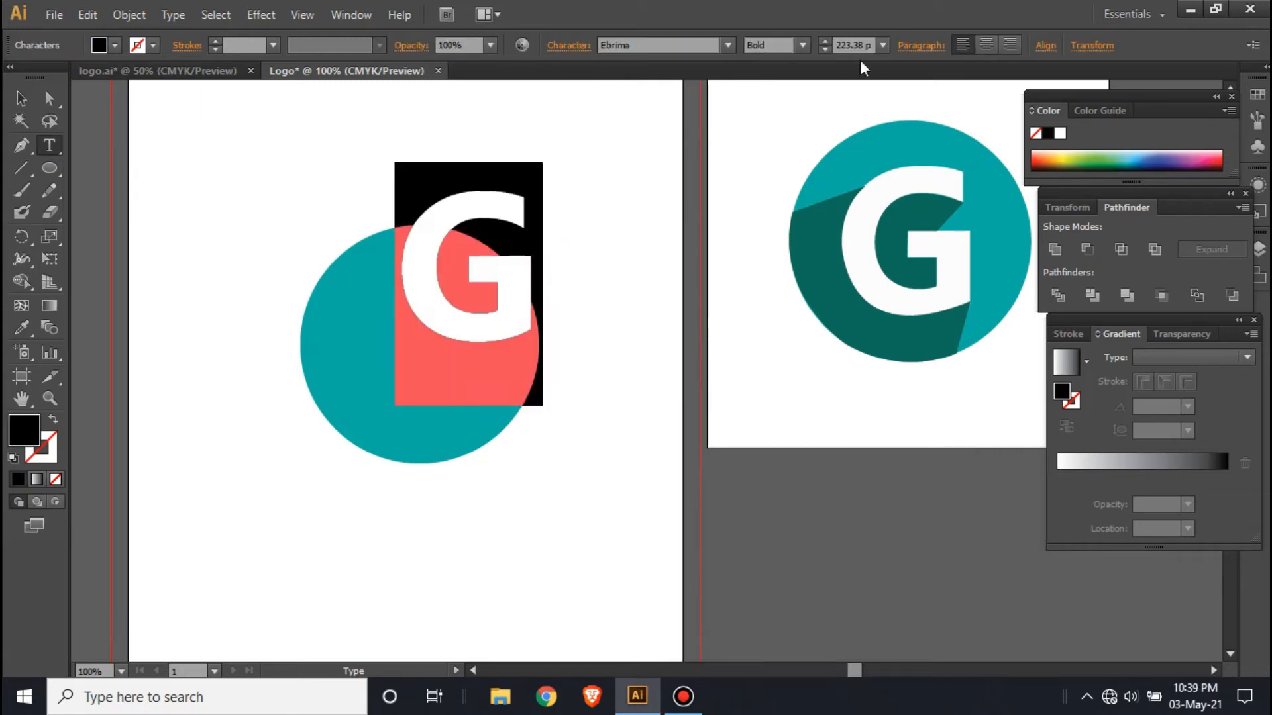
{"action": "left_click_drag", "start_coordinate": [863, 45], "coordinate": [760, 53]}
{"action": "type", "text": "30"}
{"action": "type", "text": "0"}
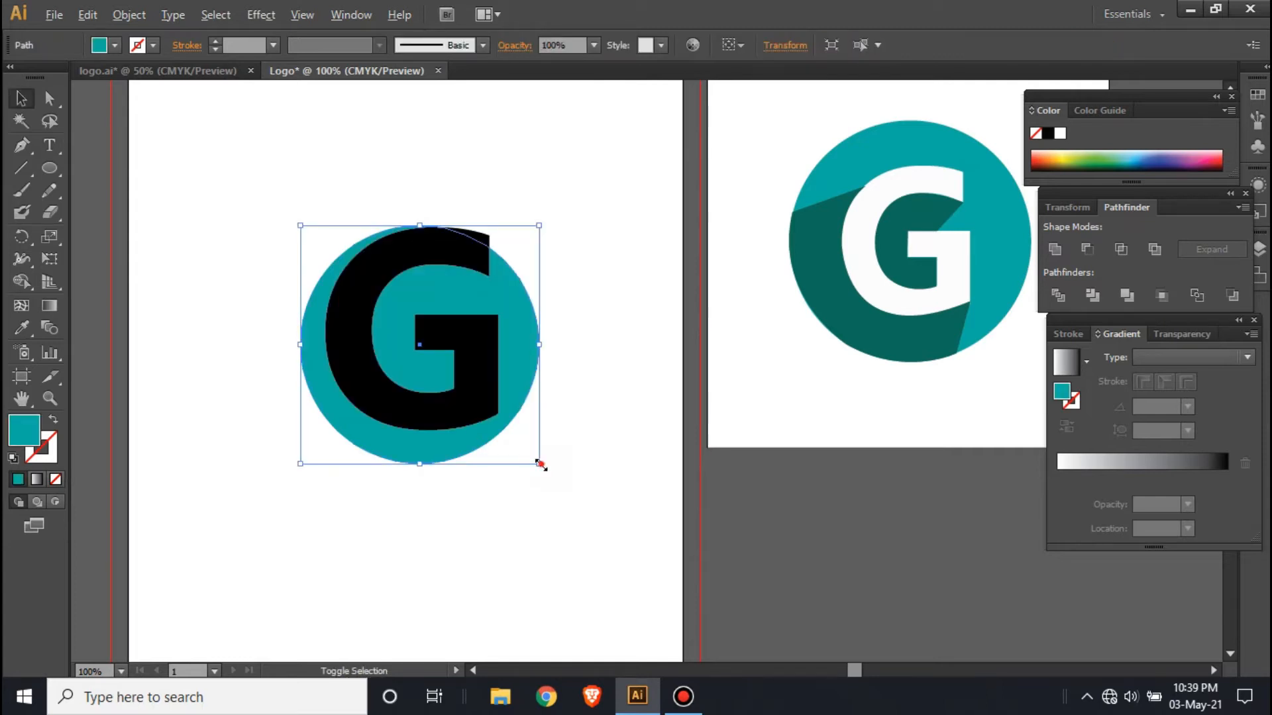
Enlarge the teal circle around the letter and move the G slightly down toward the circle's centre.
{"action": "left_click_drag", "start_coordinate": [540, 465], "coordinate": [565, 476]}
{"action": "left_click", "coordinate": [462, 396]}
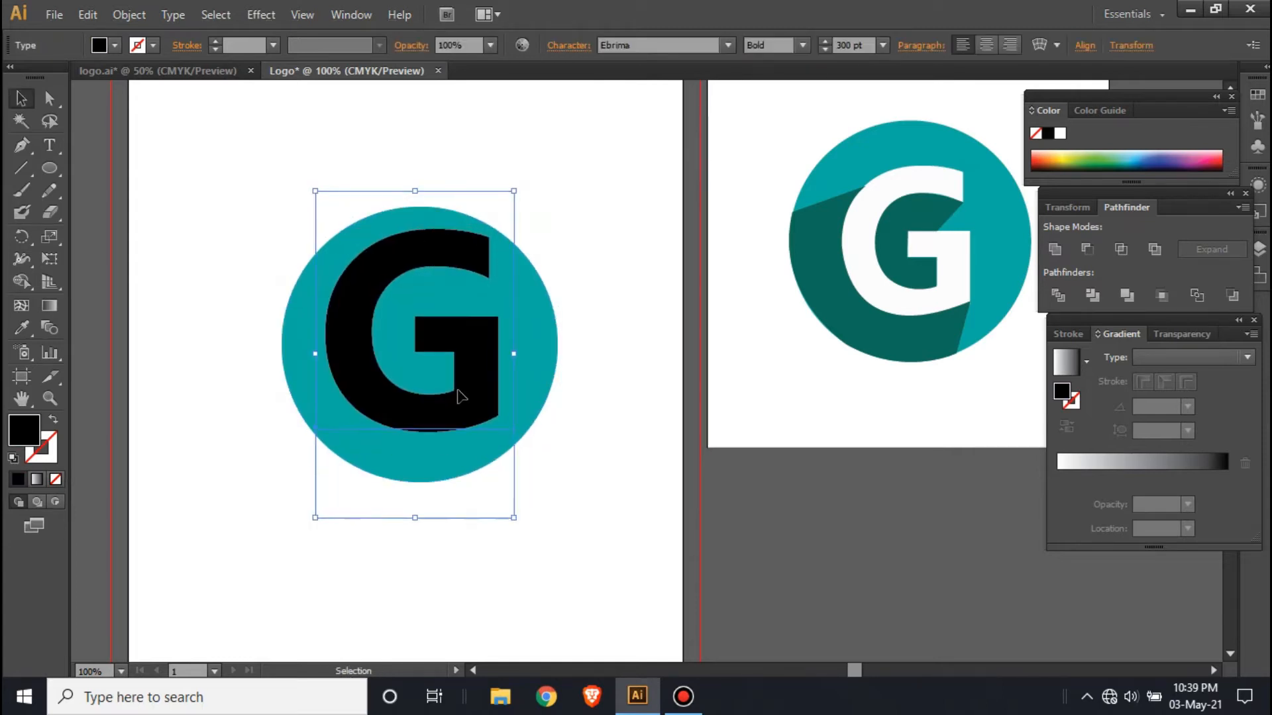
{"action": "left_click_drag", "start_coordinate": [462, 391], "coordinate": [462, 400]}
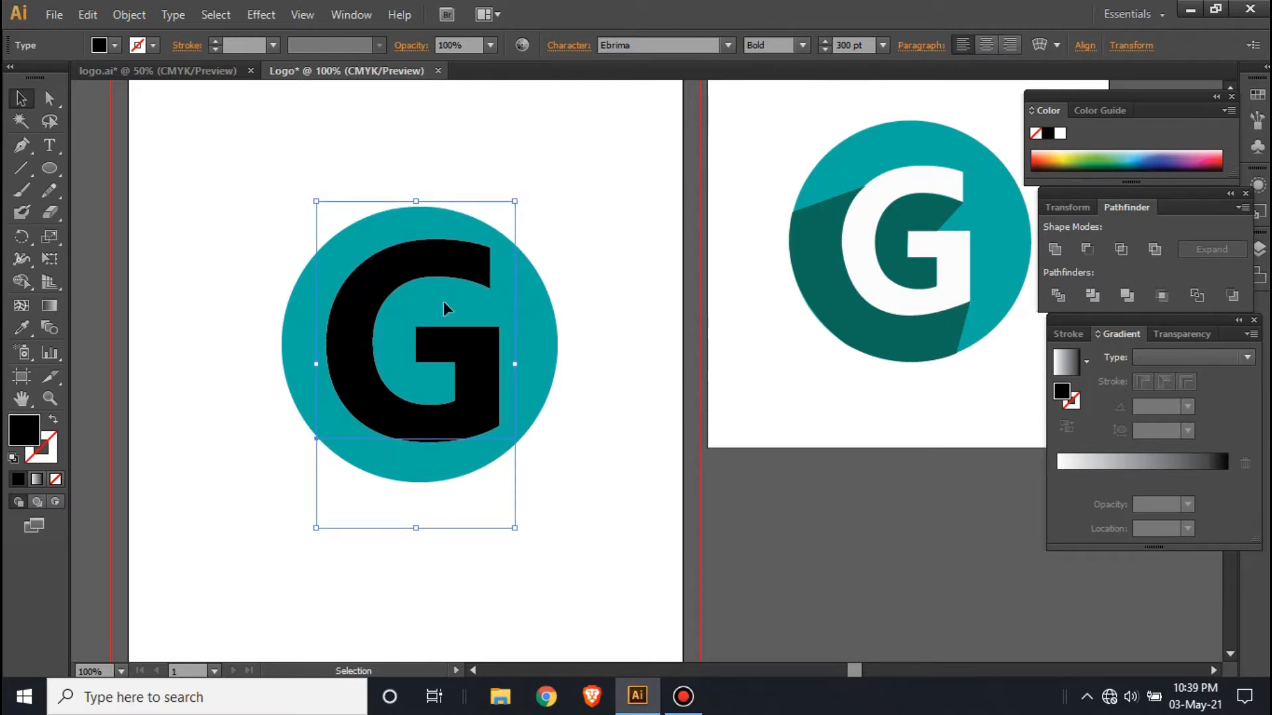
Reduce the G's font size to 250 pt and move it back to the centre of the circle.
{"action": "left_click", "coordinate": [851, 45]}
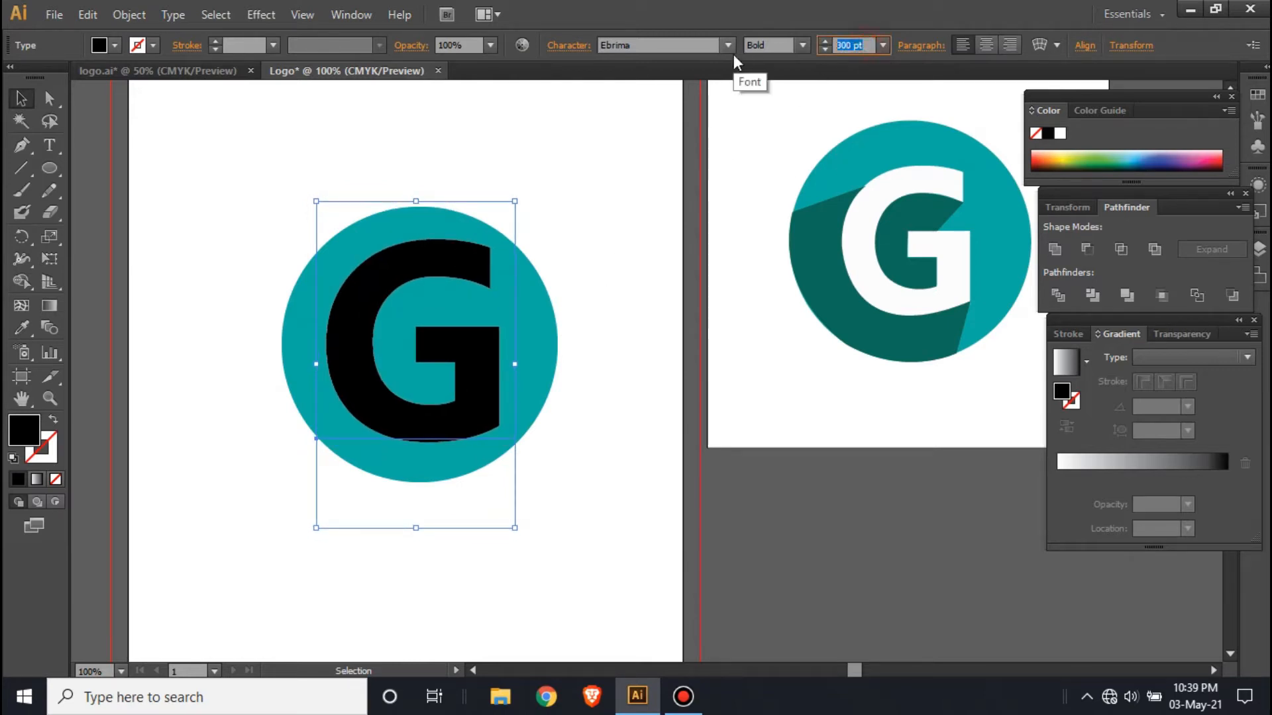
{"action": "type", "text": "250"}
{"action": "key", "text": "Return"}
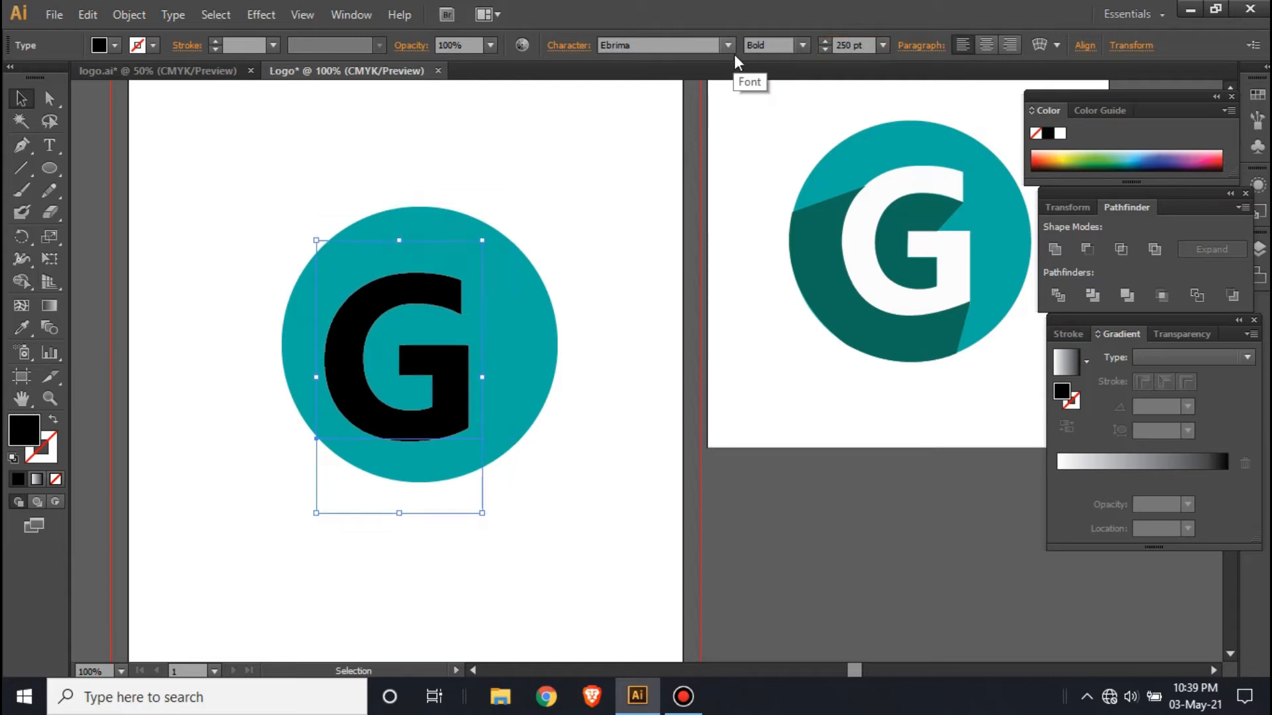
{"action": "left_click_drag", "start_coordinate": [410, 308], "coordinate": [432, 285]}
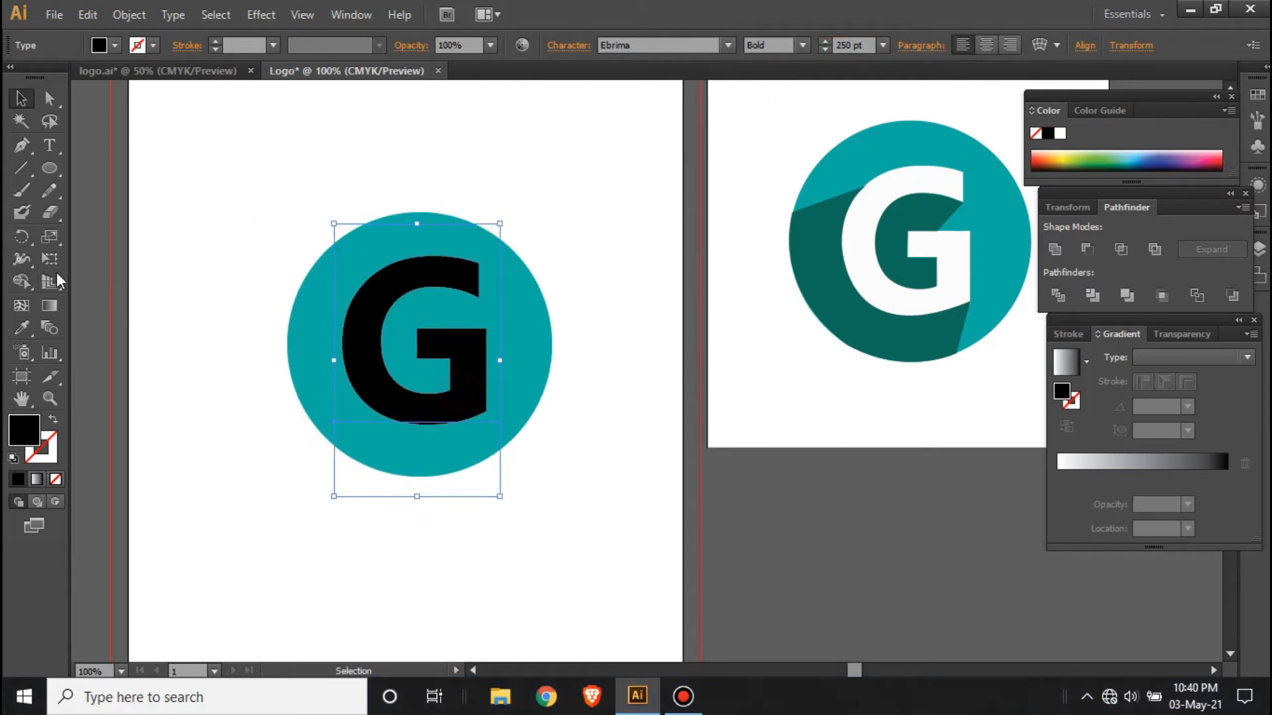
Recolour the G with the off-white sampled from the reference letter.
{"action": "left_click", "coordinate": [17, 329]}
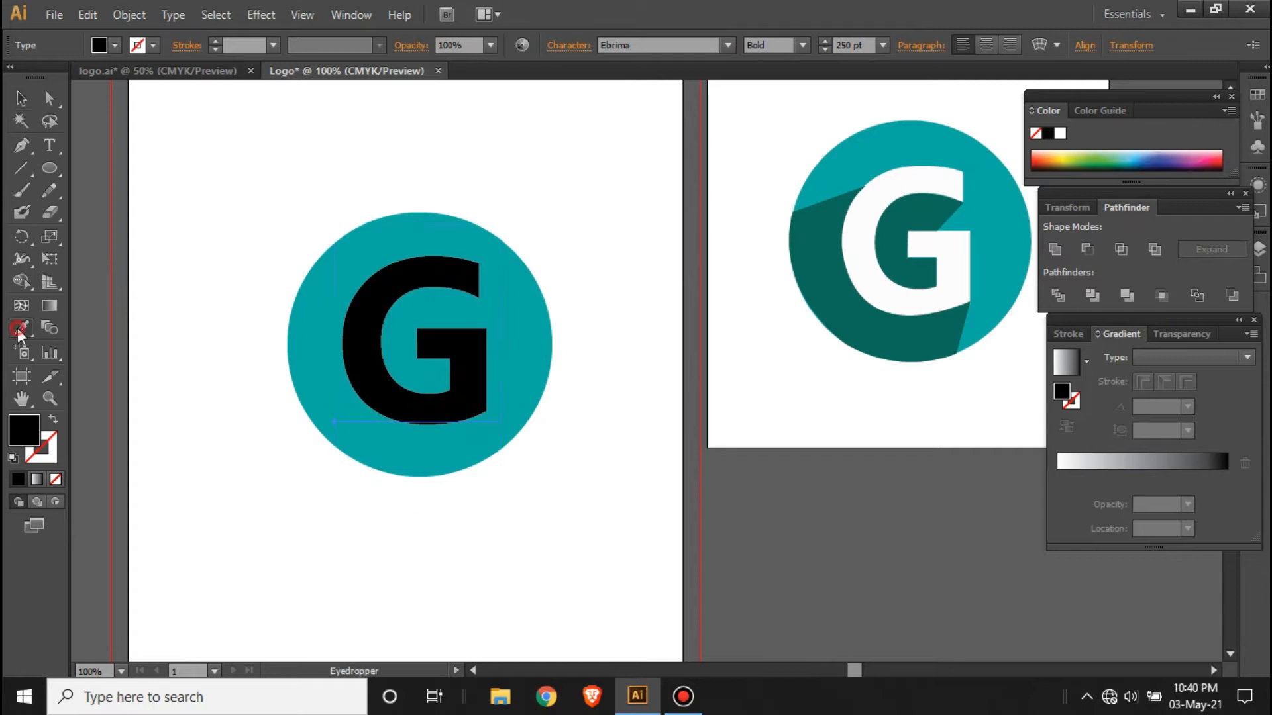
{"action": "left_click", "coordinate": [928, 180]}
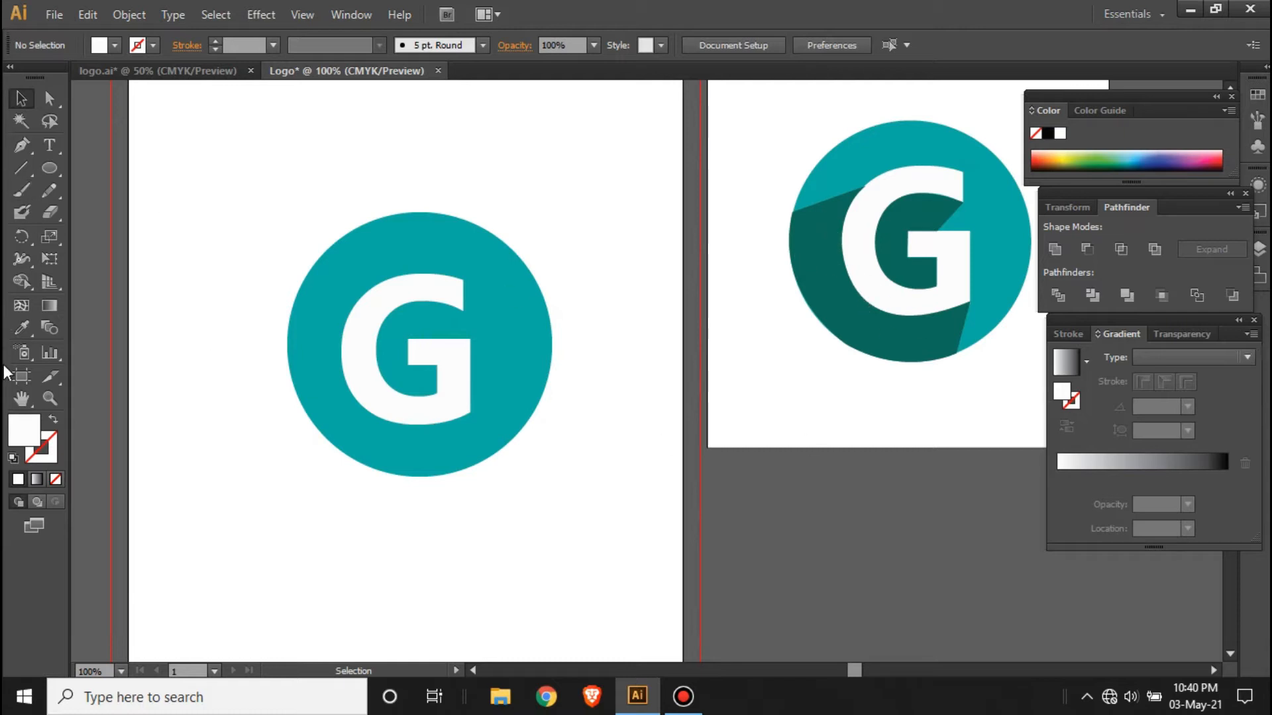
Sample the reference shadow's dark green and start a Pen path along the G's left and bottom outer curve to its lower-right corner.
{"action": "left_click", "coordinate": [22, 327]}
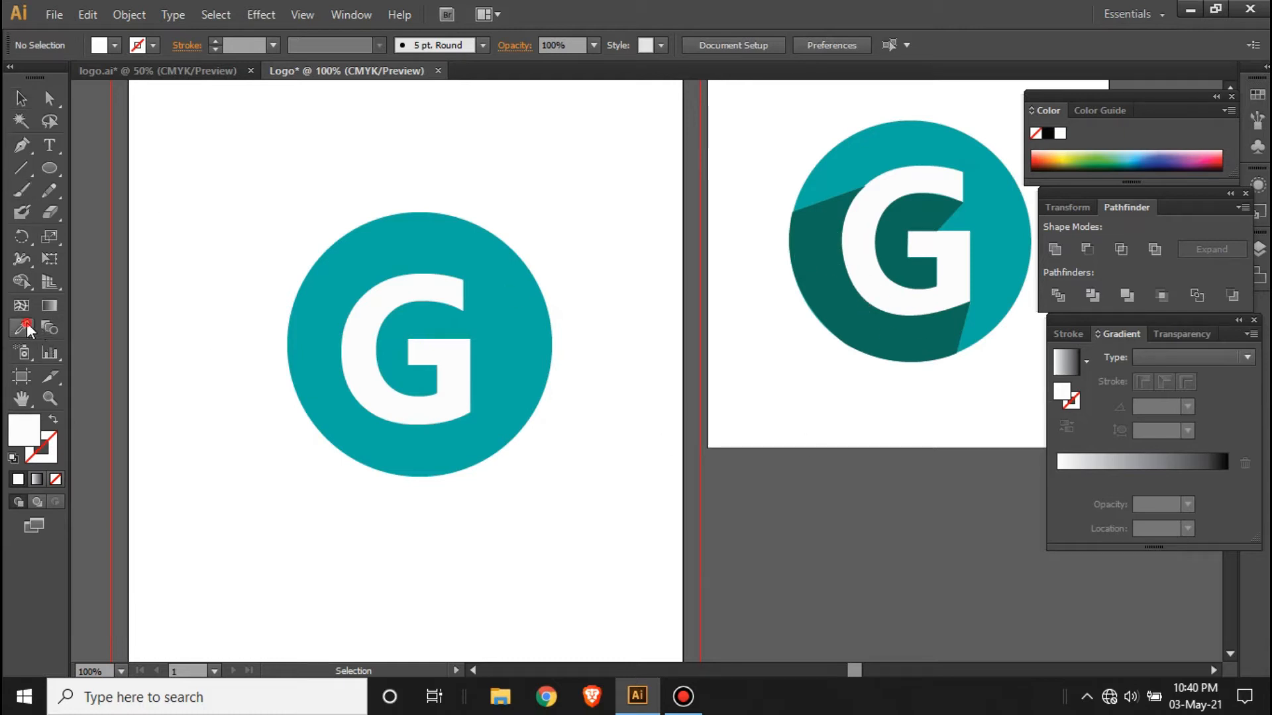
{"action": "left_click", "coordinate": [822, 227]}
{"action": "left_click_drag", "start_coordinate": [23, 148], "coordinate": [87, 142]}
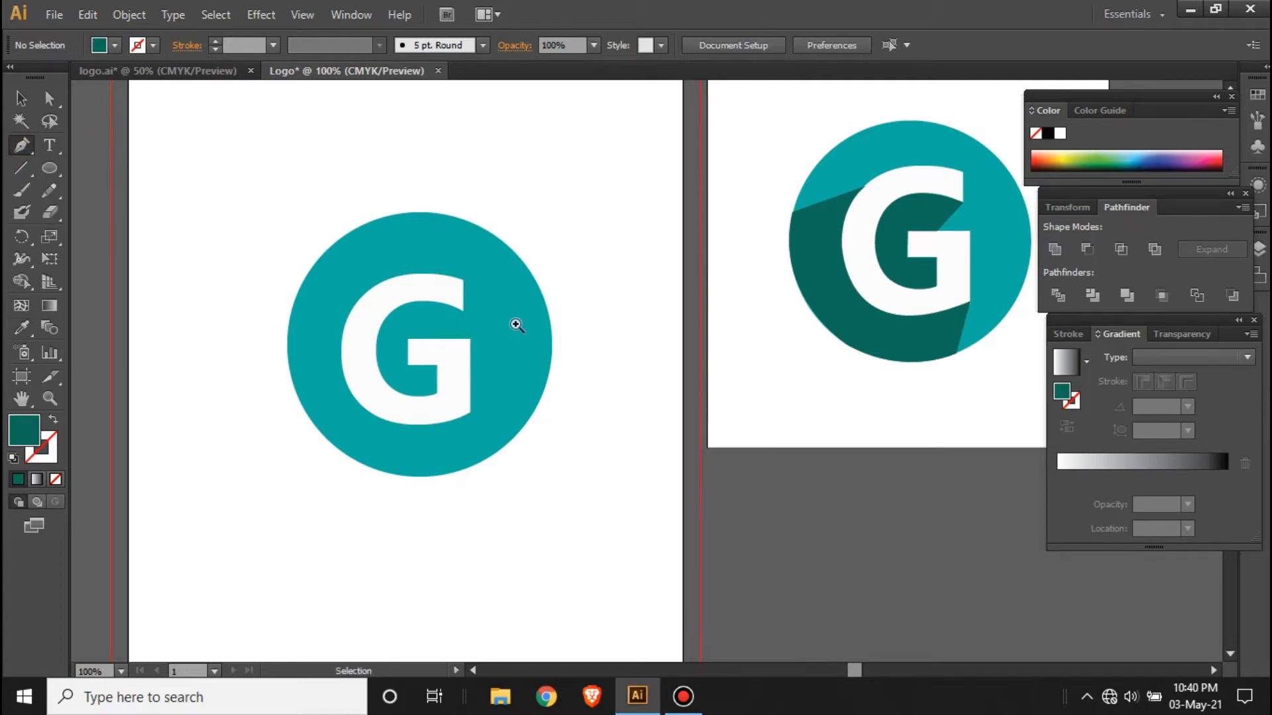
{"action": "left_click", "coordinate": [516, 326], "text": "ctrl"}
{"action": "left_click_drag", "start_coordinate": [523, 420], "coordinate": [540, 366]}
{"action": "left_click_drag", "start_coordinate": [714, 390], "coordinate": [480, 399]}
{"action": "left_click", "coordinate": [328, 347], "text": "ctrl"}
{"action": "left_click_drag", "start_coordinate": [499, 275], "coordinate": [498, 207]}
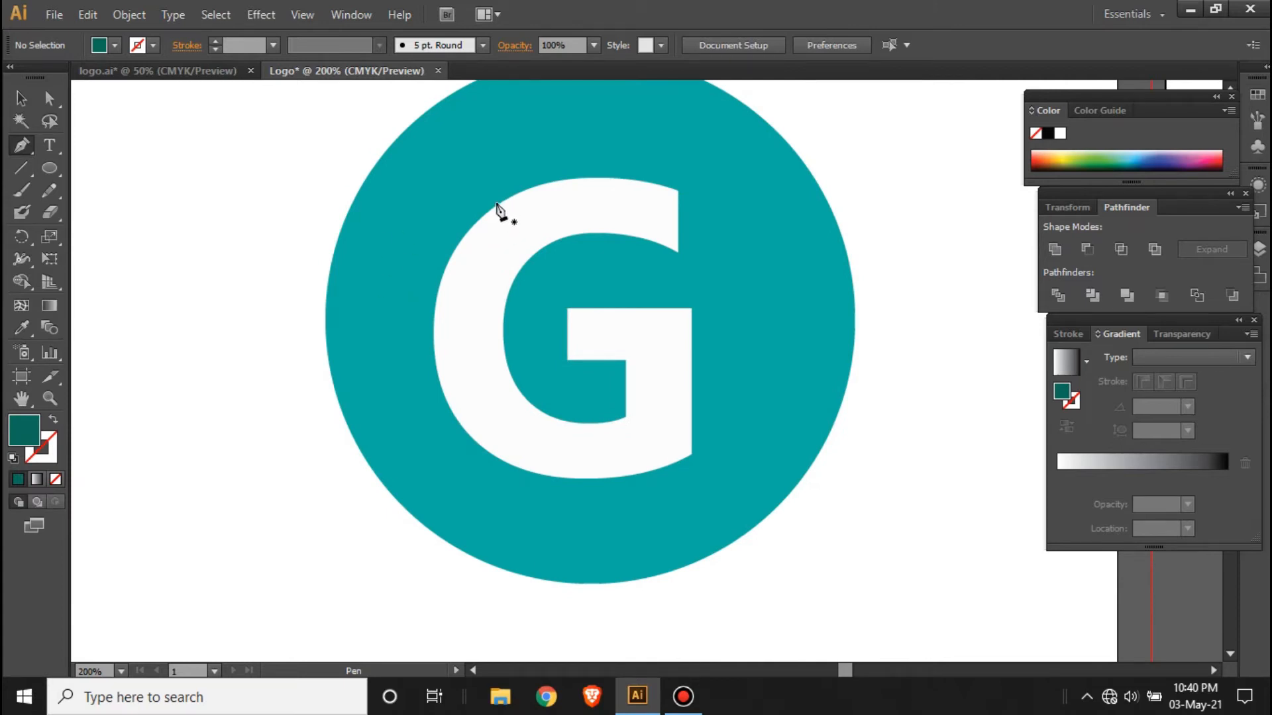
{"action": "left_click", "coordinate": [497, 205]}
{"action": "left_click_drag", "start_coordinate": [434, 314], "coordinate": [440, 384]}
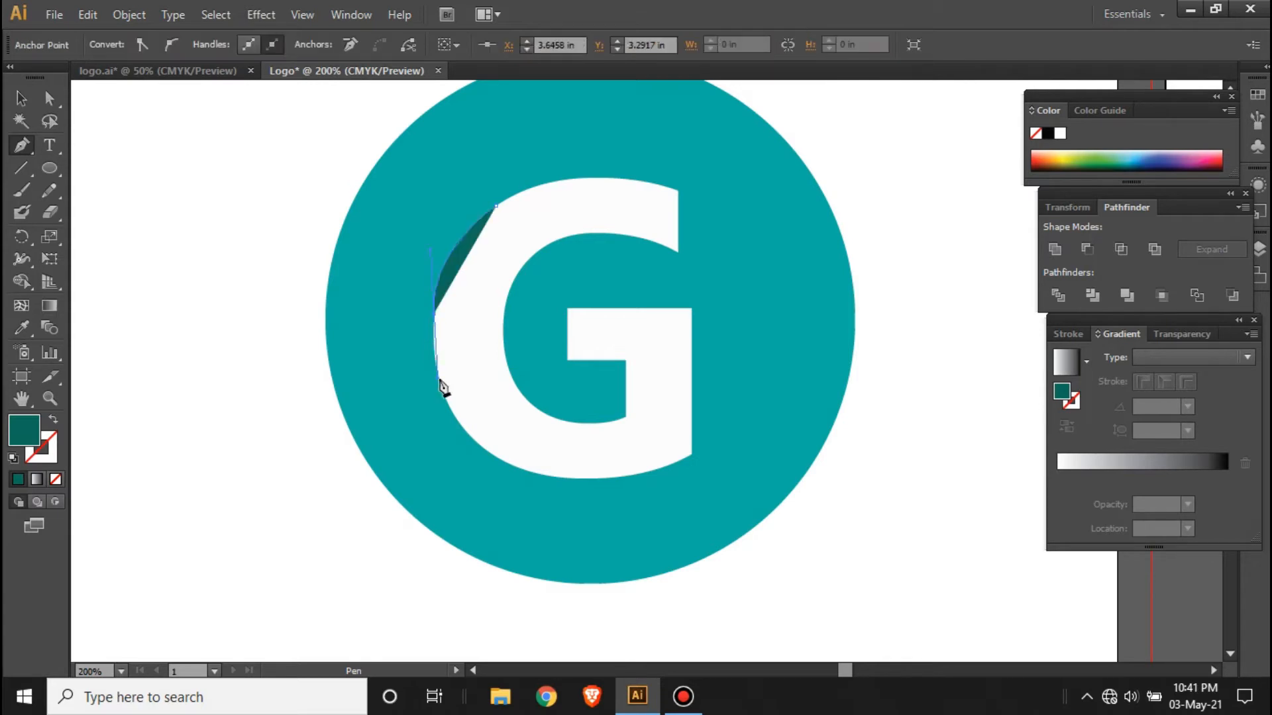
{"action": "left_click", "coordinate": [436, 323]}
{"action": "left_click_drag", "start_coordinate": [691, 455], "coordinate": [953, 365]}
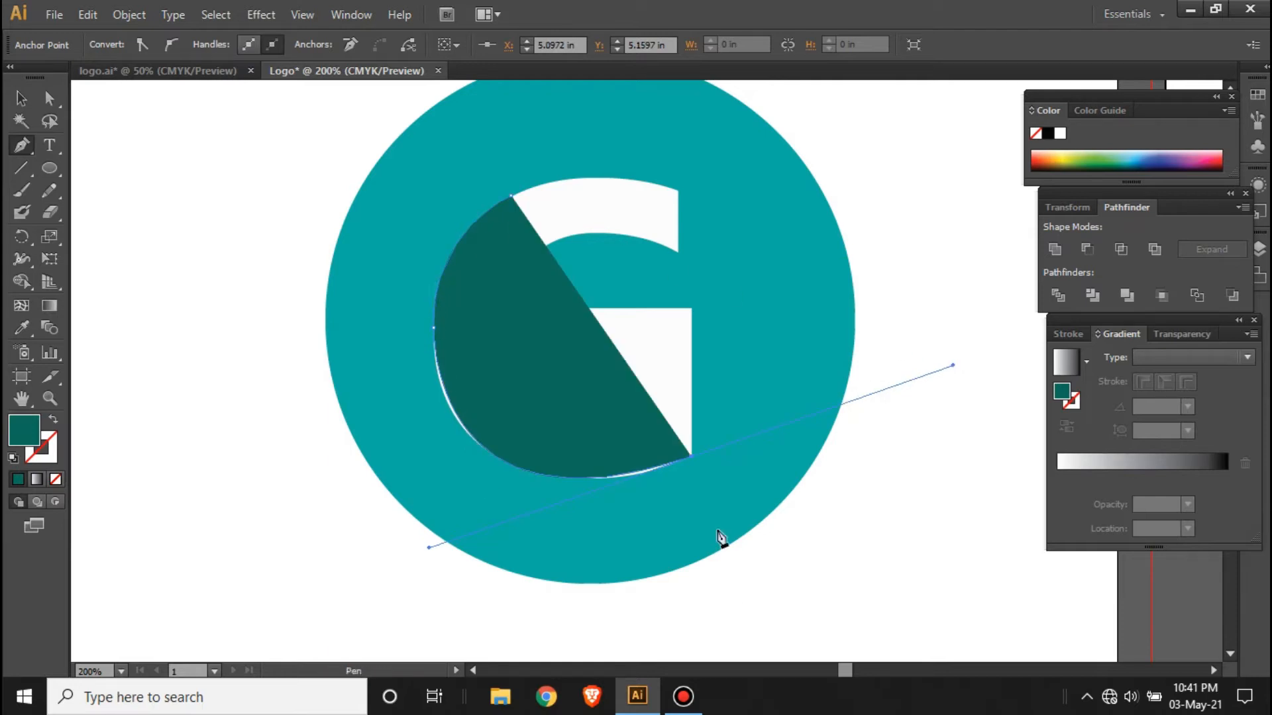
Continue the shadow path down to the circle's edge, follow the rim around to its upper left, and close the shape at the G.
{"action": "left_click", "coordinate": [692, 458]}
{"action": "left_click", "coordinate": [683, 568]}
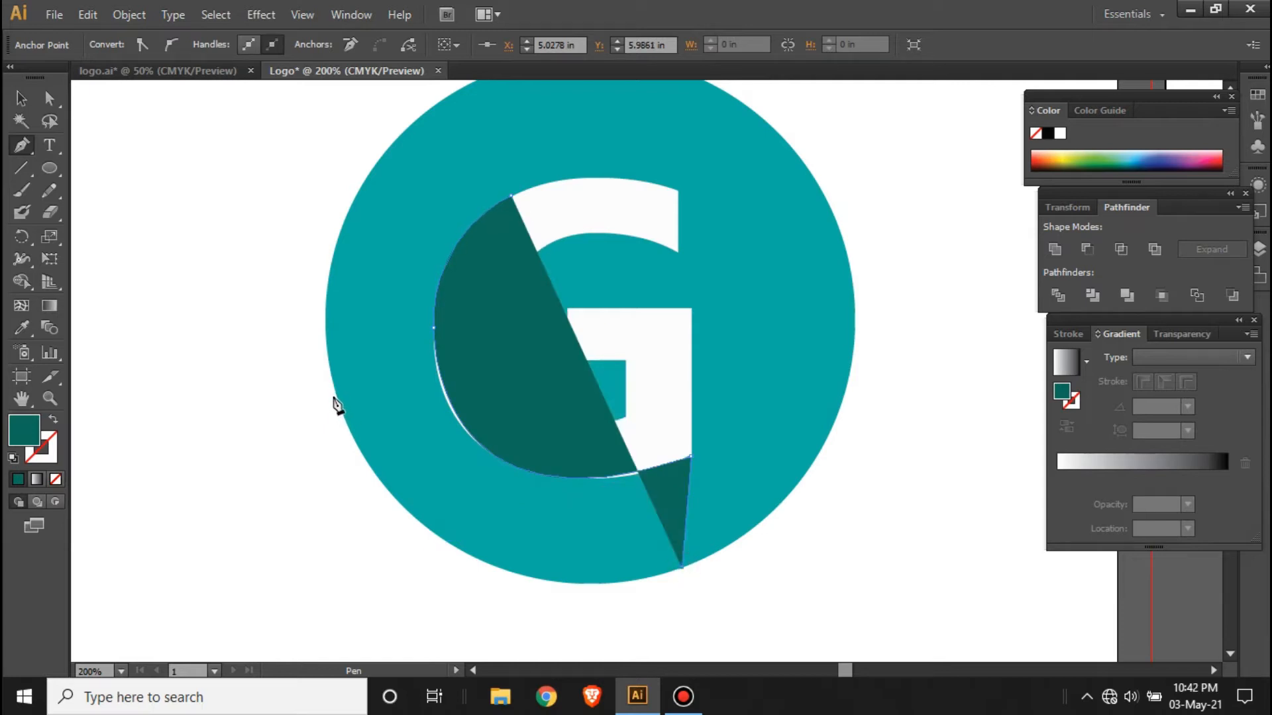
{"action": "left_click_drag", "start_coordinate": [451, 545], "coordinate": [335, 472]}
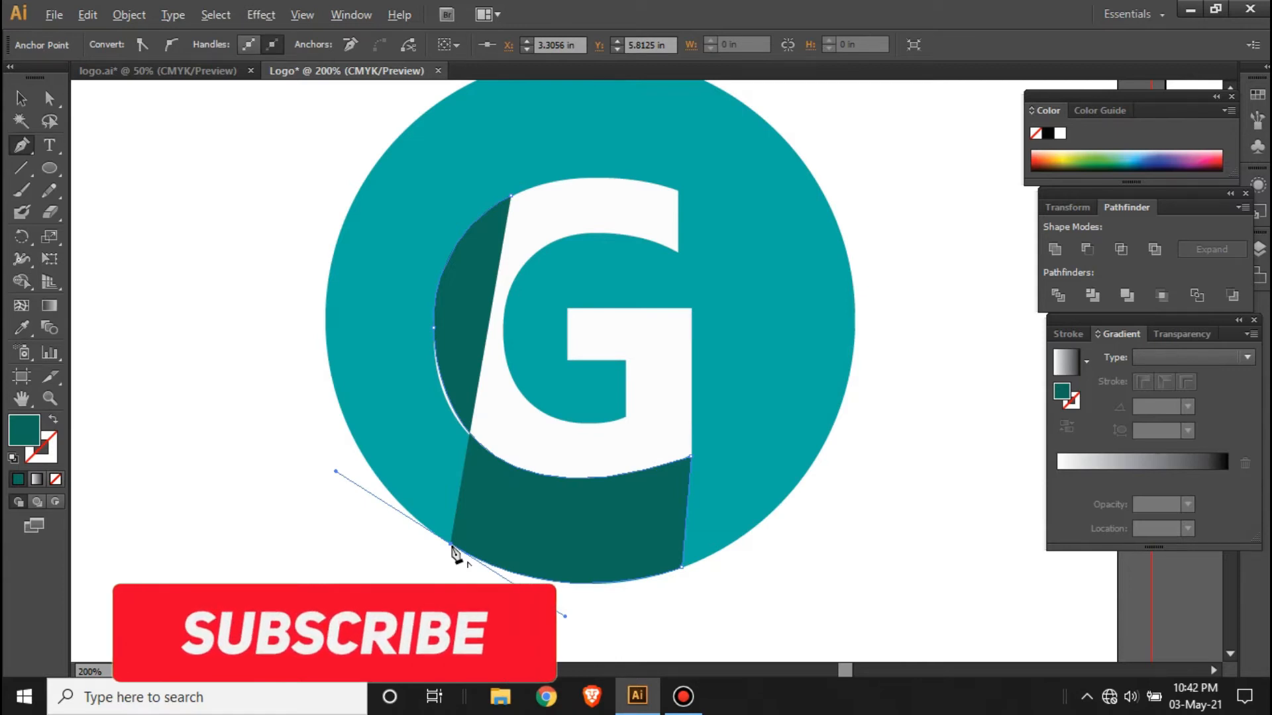
{"action": "left_click", "coordinate": [451, 545]}
{"action": "left_click_drag", "start_coordinate": [466, 534], "coordinate": [515, 543]}
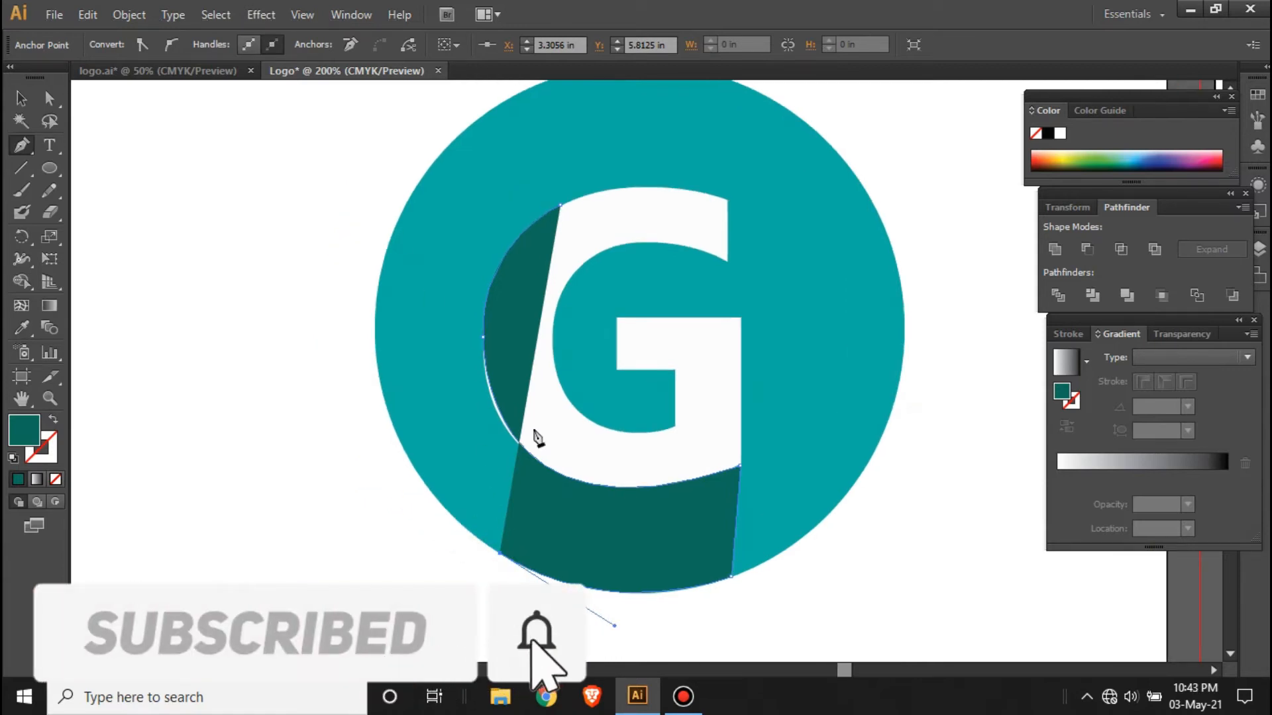
{"action": "left_click", "coordinate": [396, 224]}
{"action": "left_click_drag", "start_coordinate": [403, 218], "coordinate": [472, 61]}
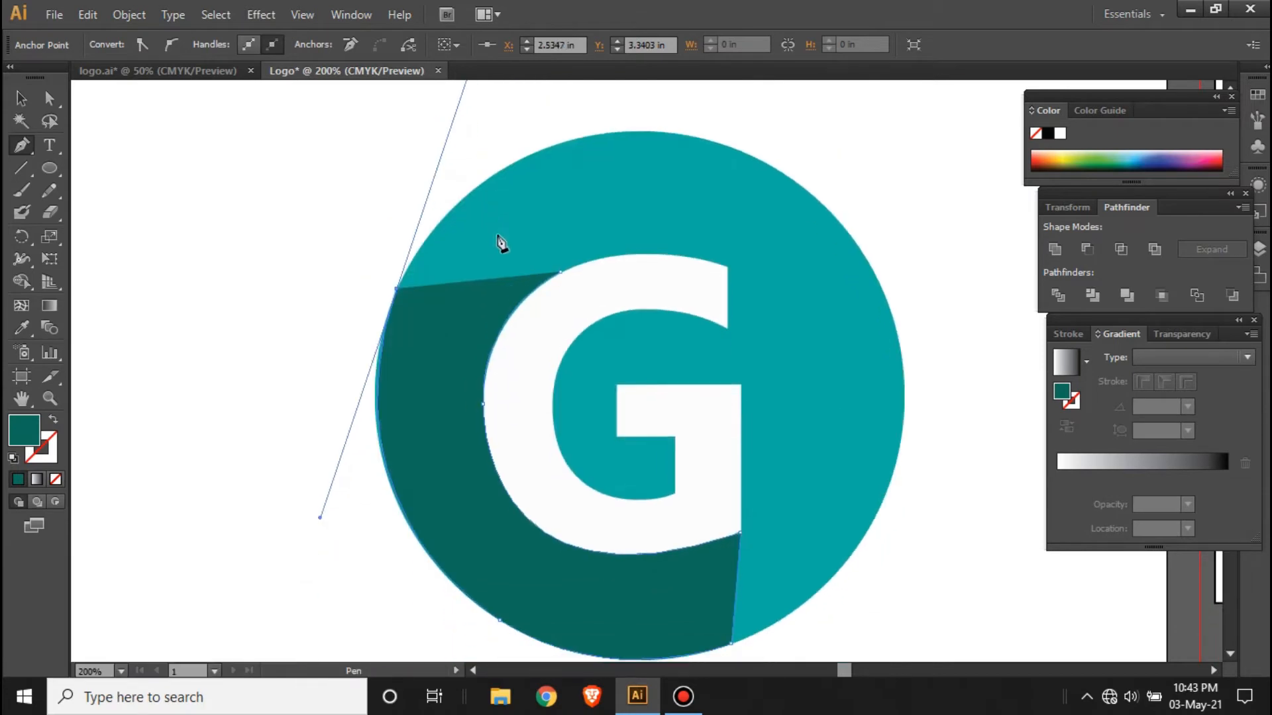
{"action": "left_click", "coordinate": [397, 290]}
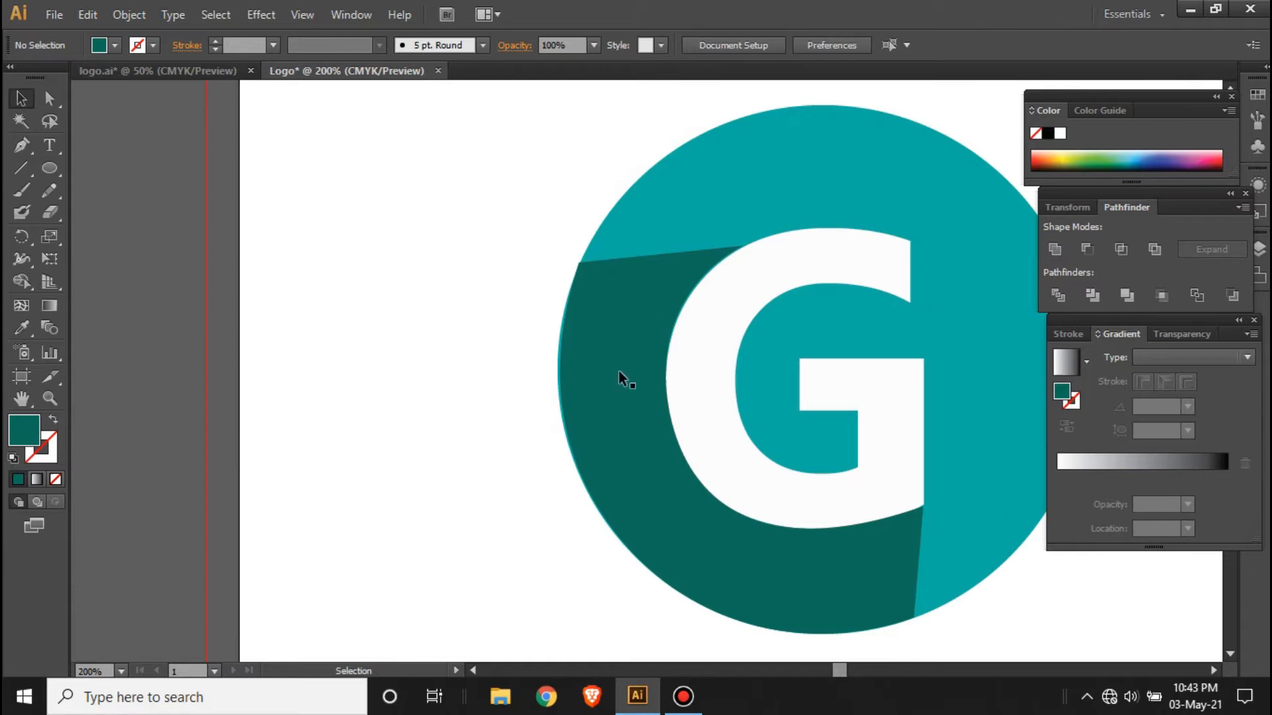
Nudge the dark green shadow shape outward onto the circle's rim and check the placement of its upper-left anchor.
{"action": "scroll", "coordinate": [619, 361], "scroll_direction": "up", "scroll_amount": 1}
{"action": "left_click_drag", "start_coordinate": [621, 326], "coordinate": [584, 310]}
{"action": "scroll", "coordinate": [614, 323], "scroll_direction": "up", "scroll_amount": 1}
{"action": "left_click", "coordinate": [599, 363]}
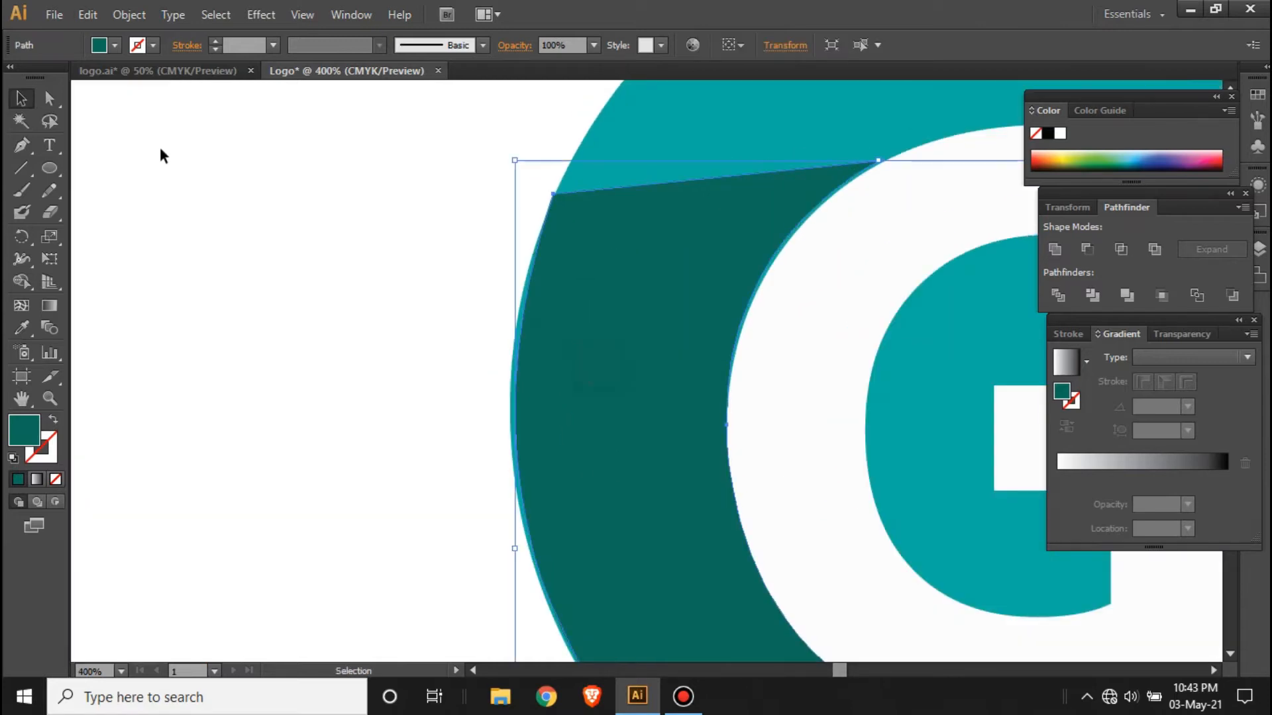
{"action": "scroll", "coordinate": [674, 519], "scroll_direction": "down", "scroll_amount": 2}
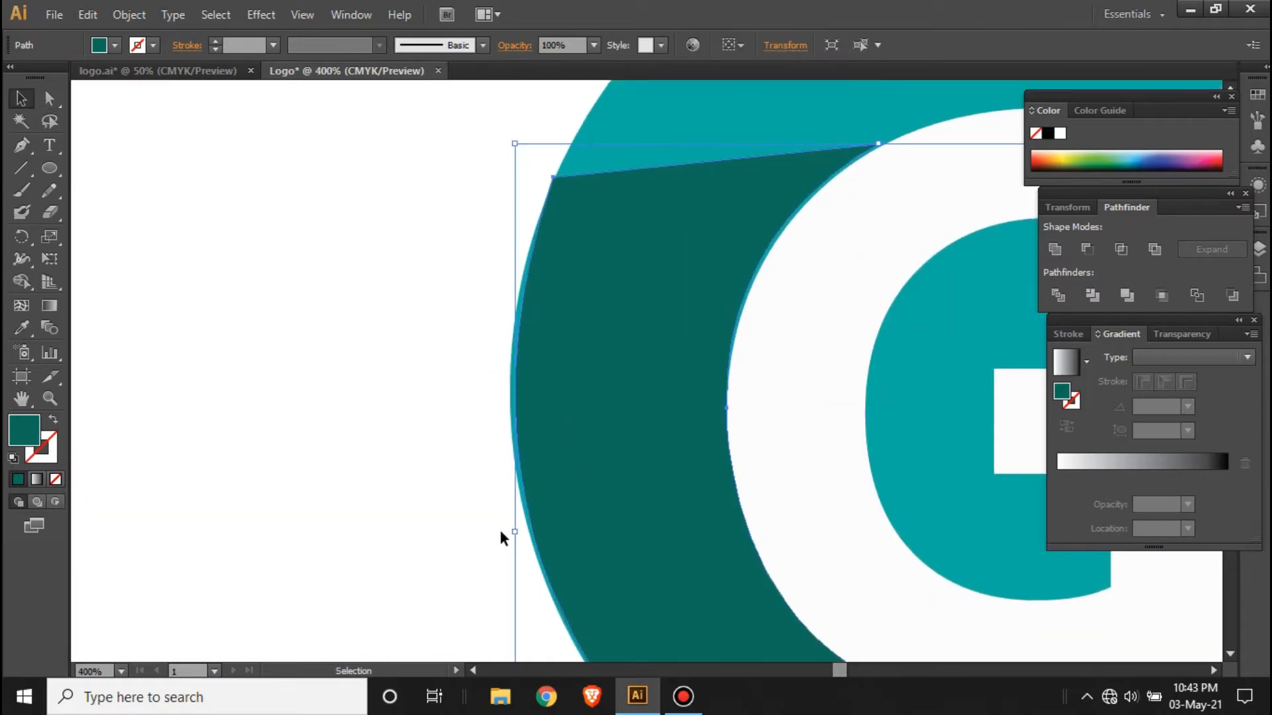
{"action": "key", "text": "a"}
{"action": "scroll", "coordinate": [498, 110], "scroll_direction": "down", "scroll_amount": 1}
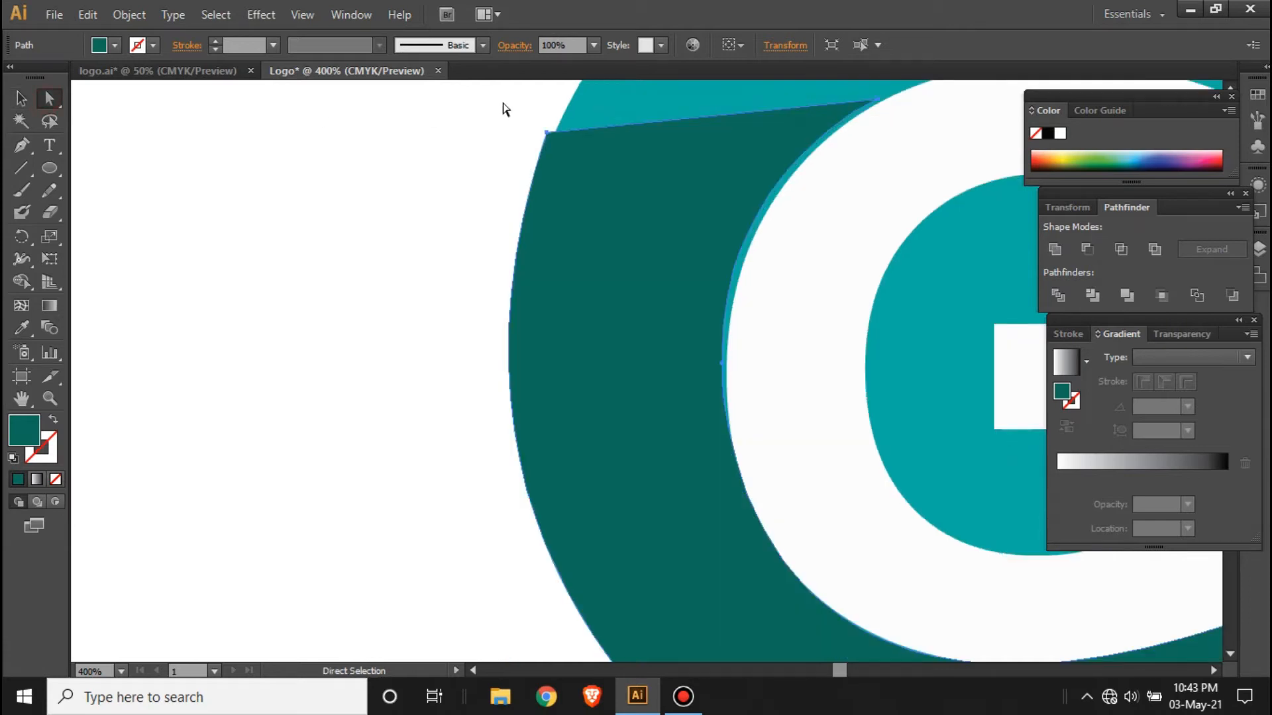
{"action": "left_click", "coordinate": [547, 134]}
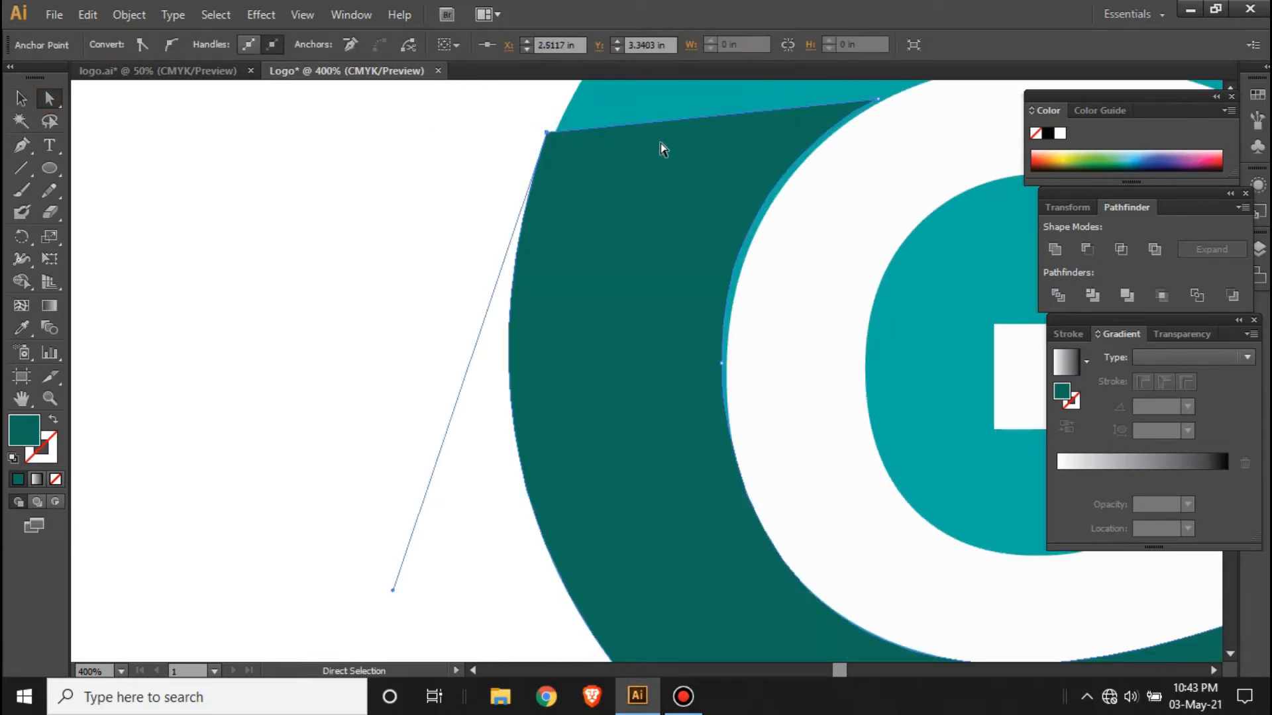
{"action": "key", "text": "Right"}
{"action": "key", "text": "Right"}
{"action": "key", "text": "Left"}
{"action": "key", "text": "Left"}
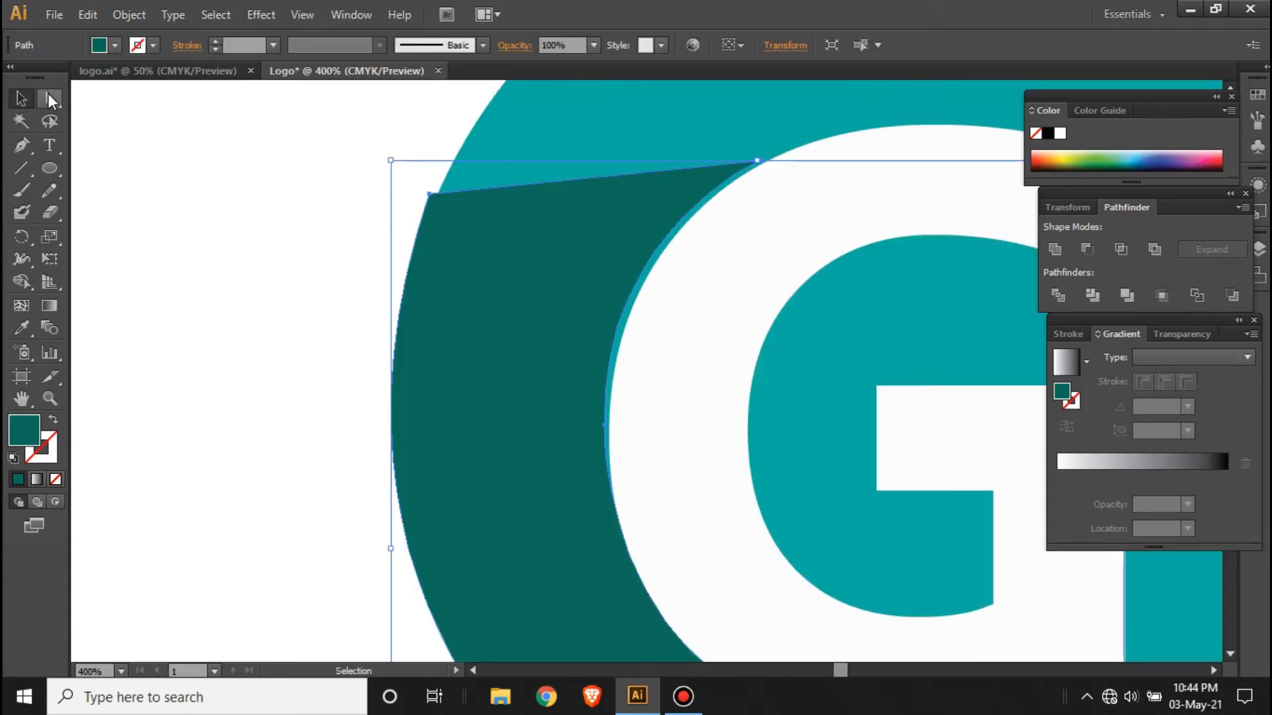
Nudge the shadow's anchors at the G's upper curve and lower-right corner to close the gaps against the letter, and deselect the shape.
{"action": "left_click", "coordinate": [50, 100]}
{"action": "left_click", "coordinate": [762, 163]}
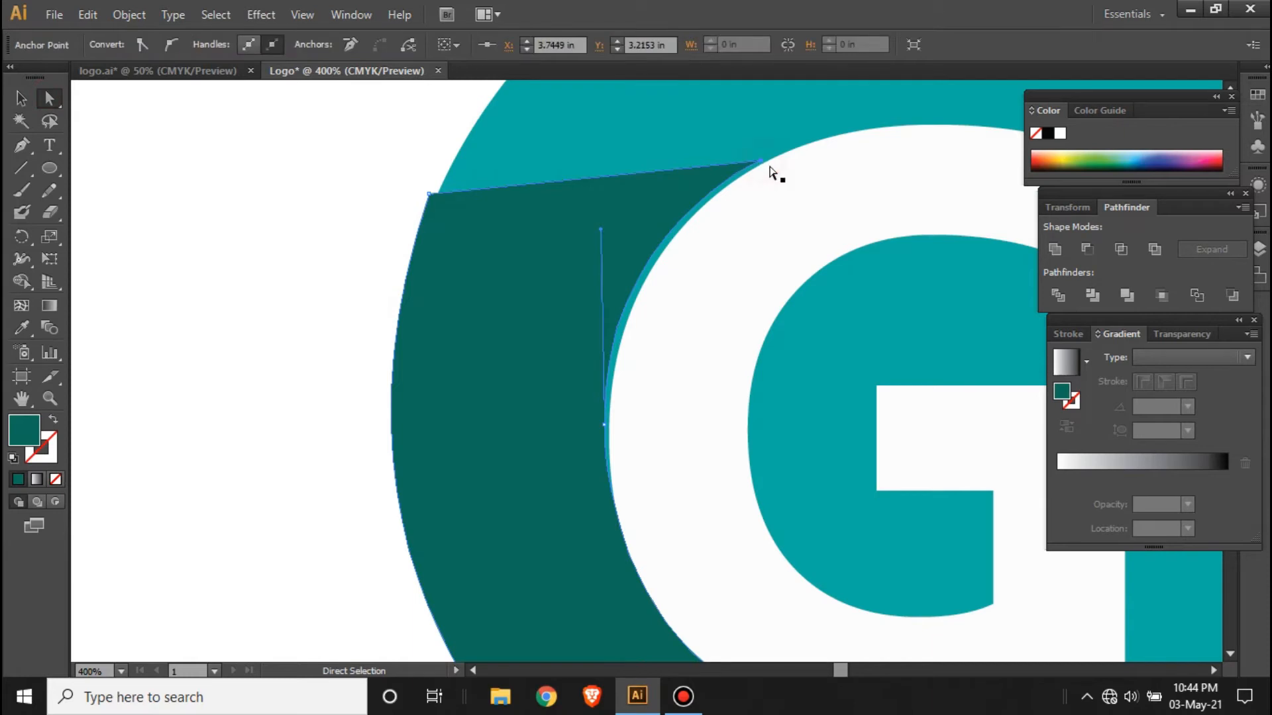
{"action": "key", "text": "Right"}
{"action": "key", "text": "Right"}
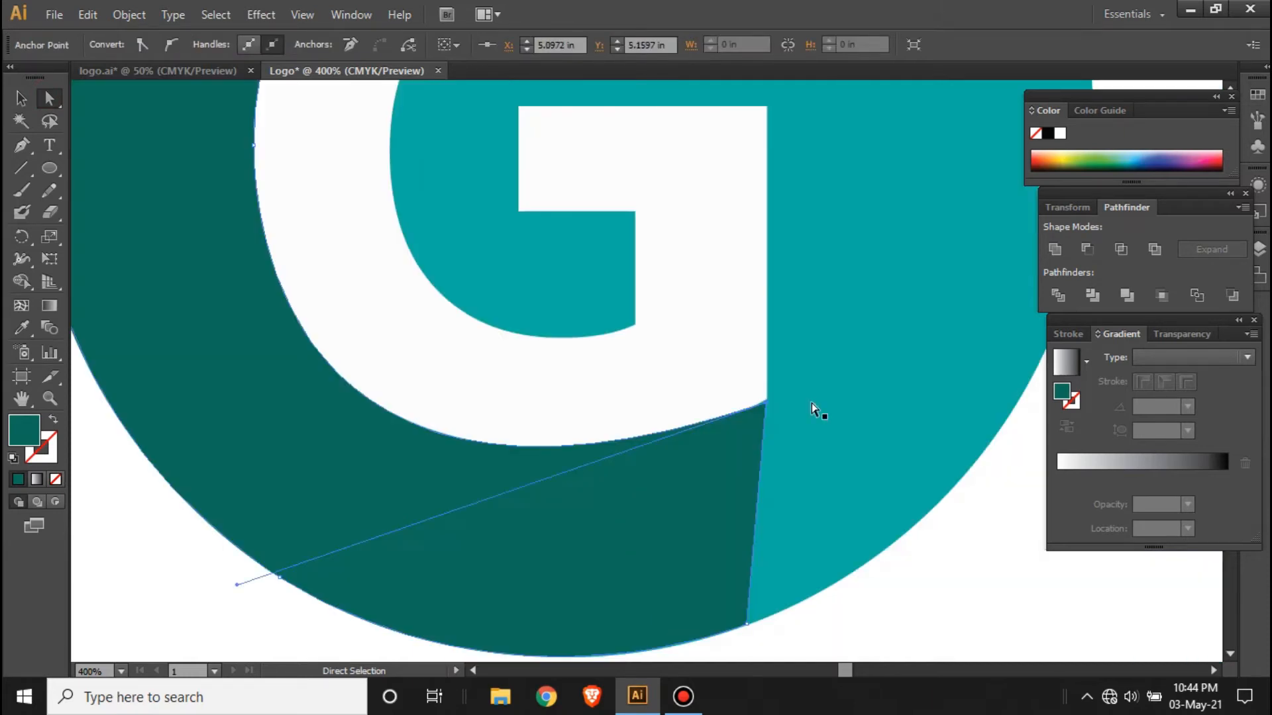
{"action": "key", "text": "Right"}
{"action": "key", "text": "Right"}
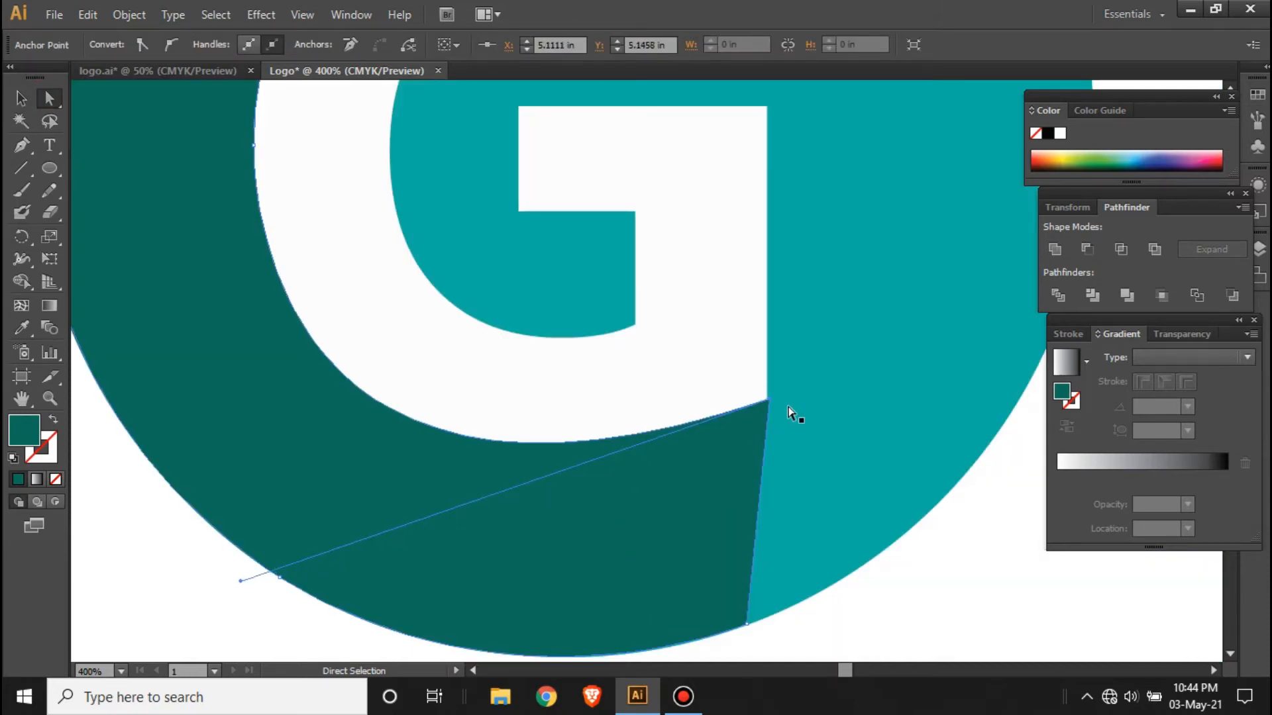
{"action": "left_click", "coordinate": [25, 99]}
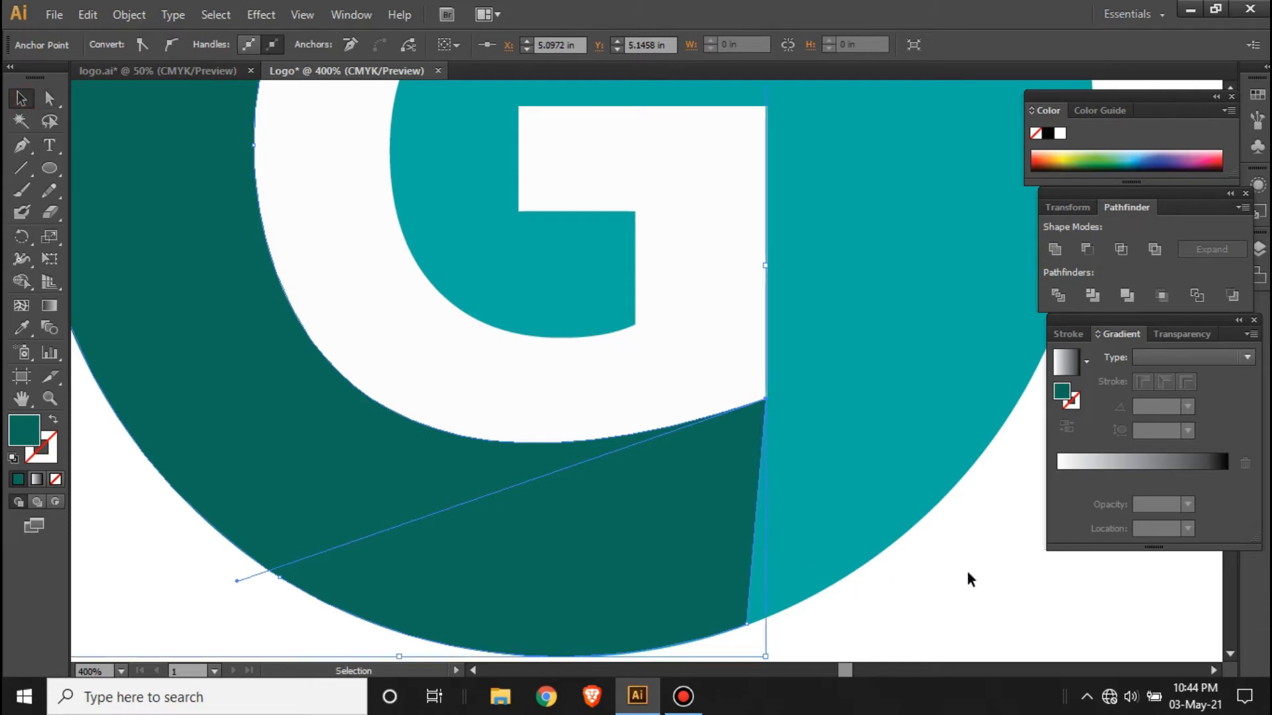
{"action": "left_click", "coordinate": [967, 575]}
{"action": "scroll", "coordinate": [379, 353], "scroll_direction": "down", "scroll_amount": 1}
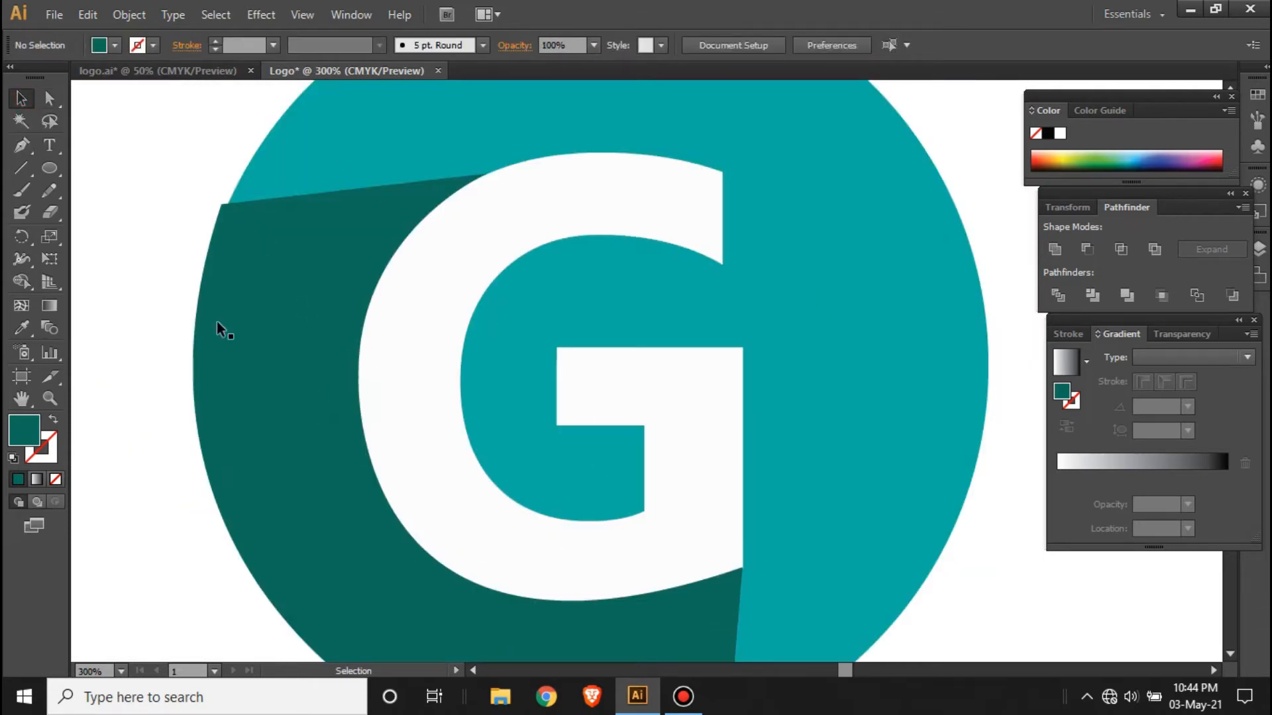
Start a Pen path at the G's upper terminal and trace the crossbar's top, left and lower edges and the stem's inner edge.
{"action": "left_click_drag", "start_coordinate": [228, 626], "coordinate": [772, 354]}
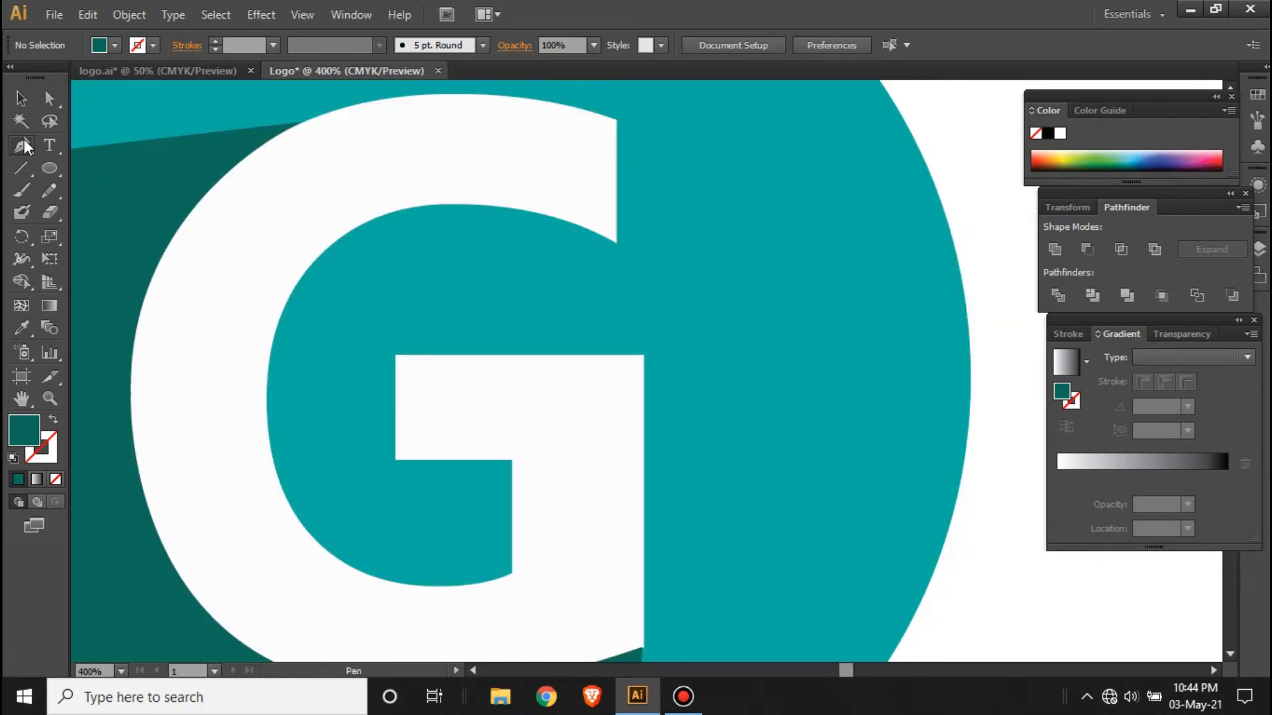
{"action": "left_click", "coordinate": [24, 141]}
{"action": "left_click_drag", "start_coordinate": [21, 145], "coordinate": [109, 146]}
{"action": "left_click", "coordinate": [614, 244]}
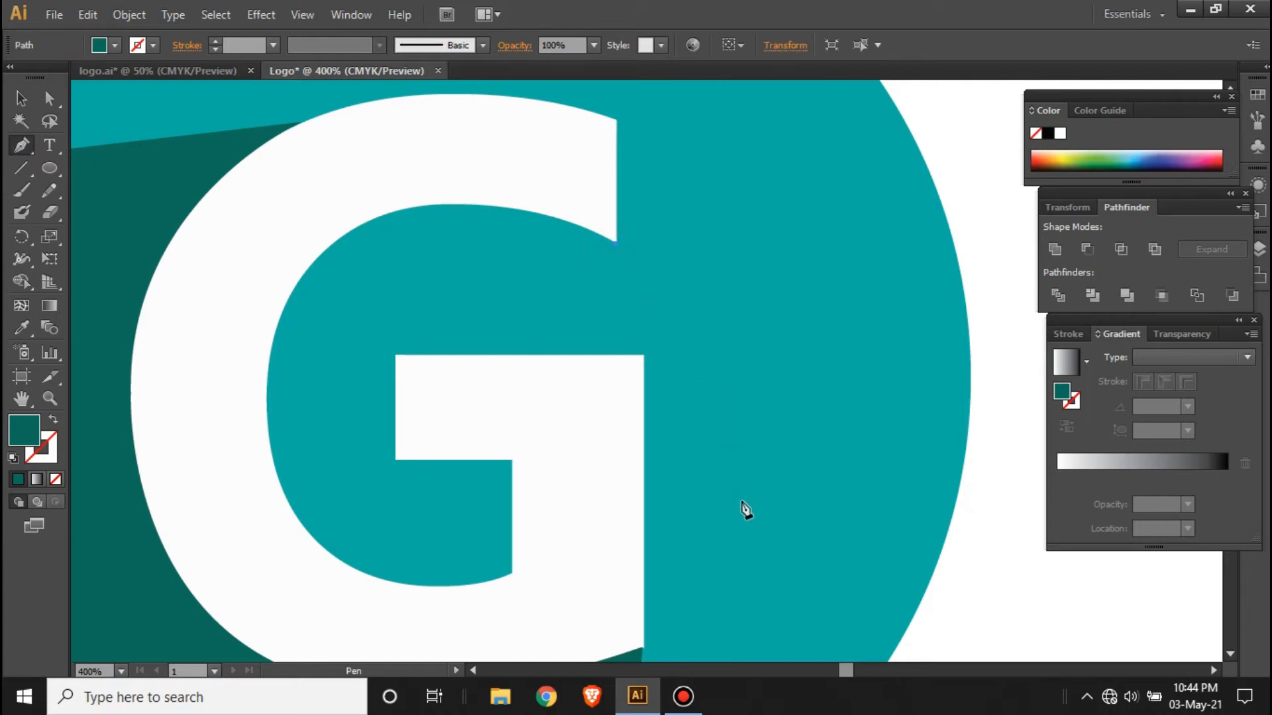
{"action": "left_click", "coordinate": [514, 356]}
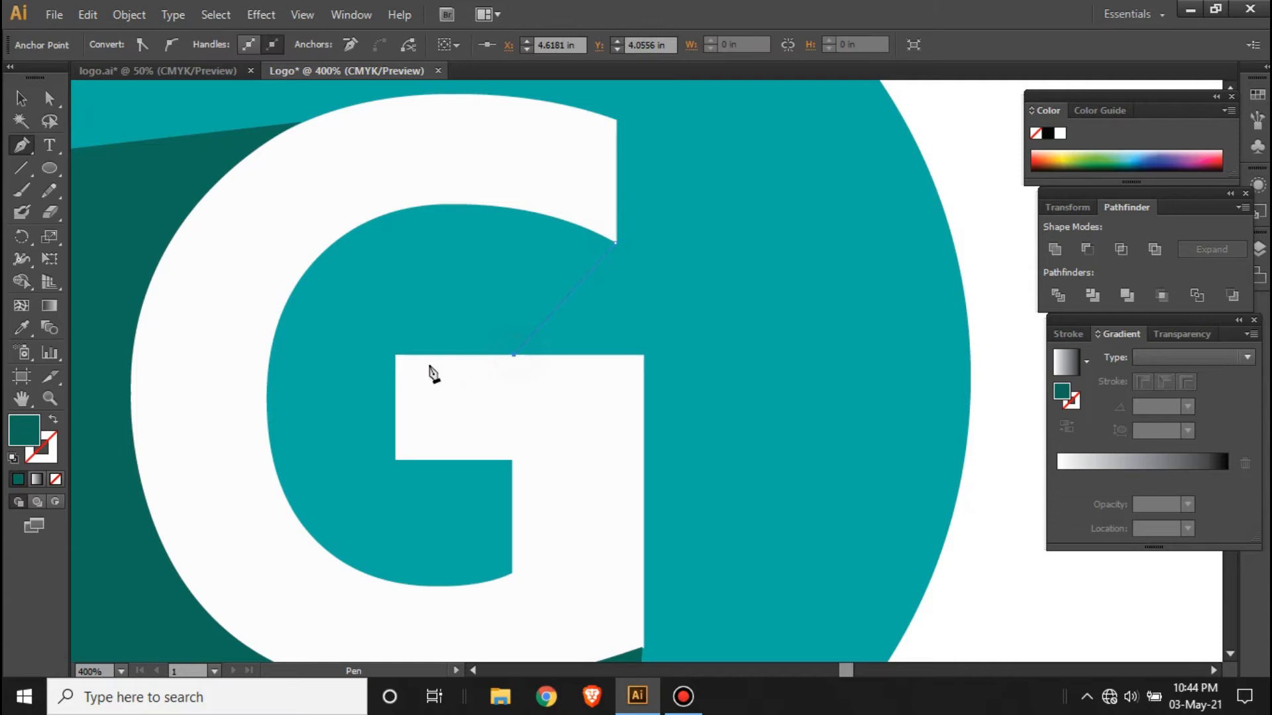
{"action": "left_click", "coordinate": [396, 356]}
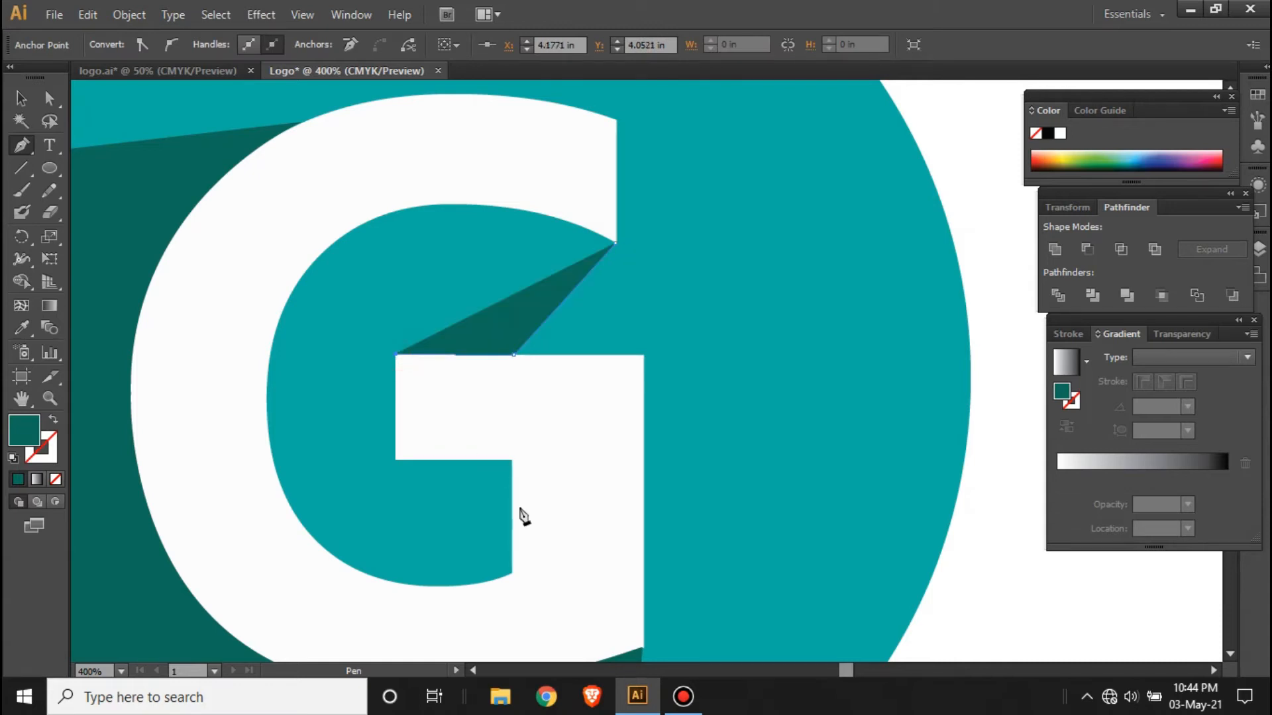
{"action": "left_click", "coordinate": [396, 459]}
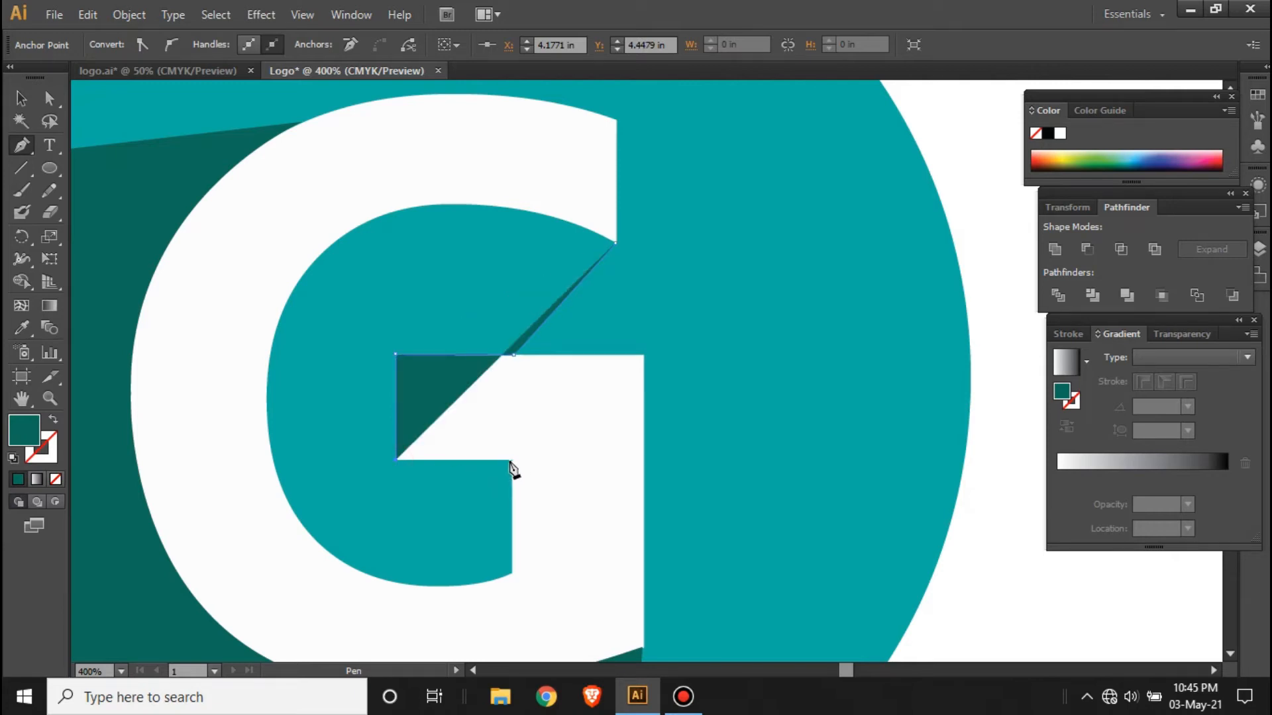
{"action": "left_click", "coordinate": [511, 460]}
{"action": "scroll", "coordinate": [523, 516], "scroll_direction": "down", "scroll_amount": 1}
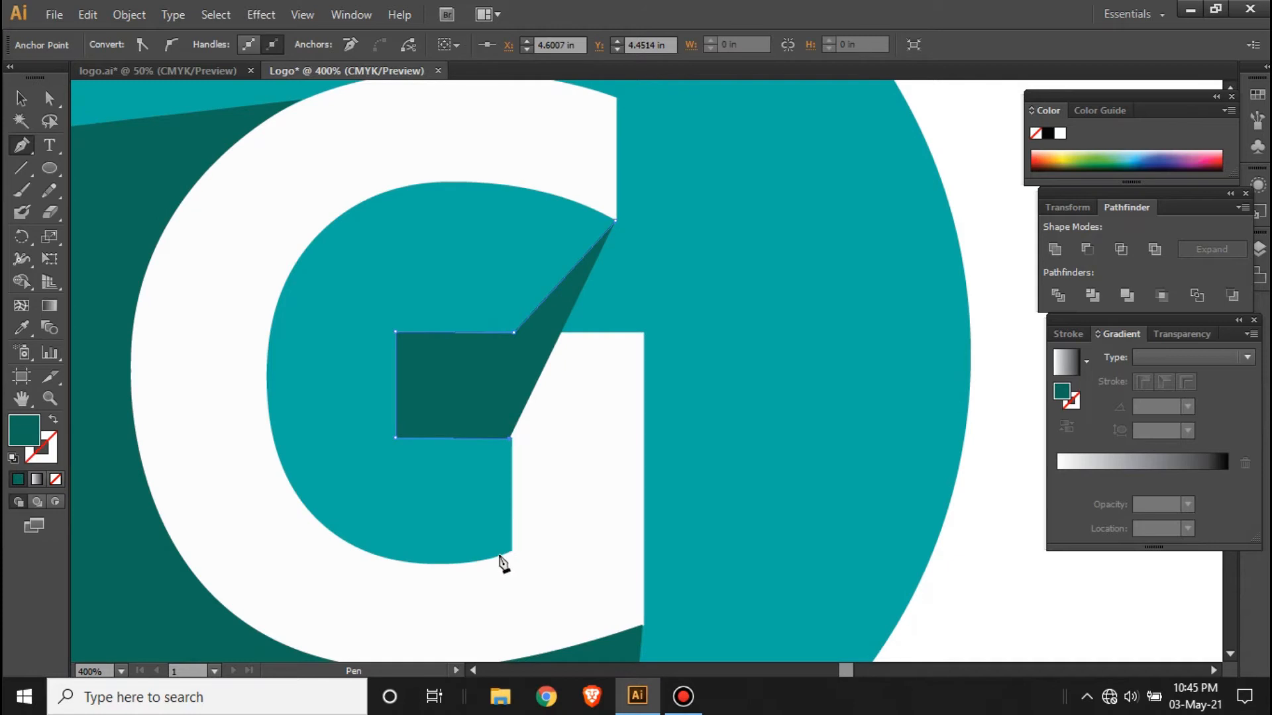
{"action": "left_click", "coordinate": [511, 550]}
Curve the inner shadow path around the G's inner bowl to the upper terminal and close the shape.
{"action": "left_click_drag", "start_coordinate": [262, 452], "coordinate": [220, 411]}
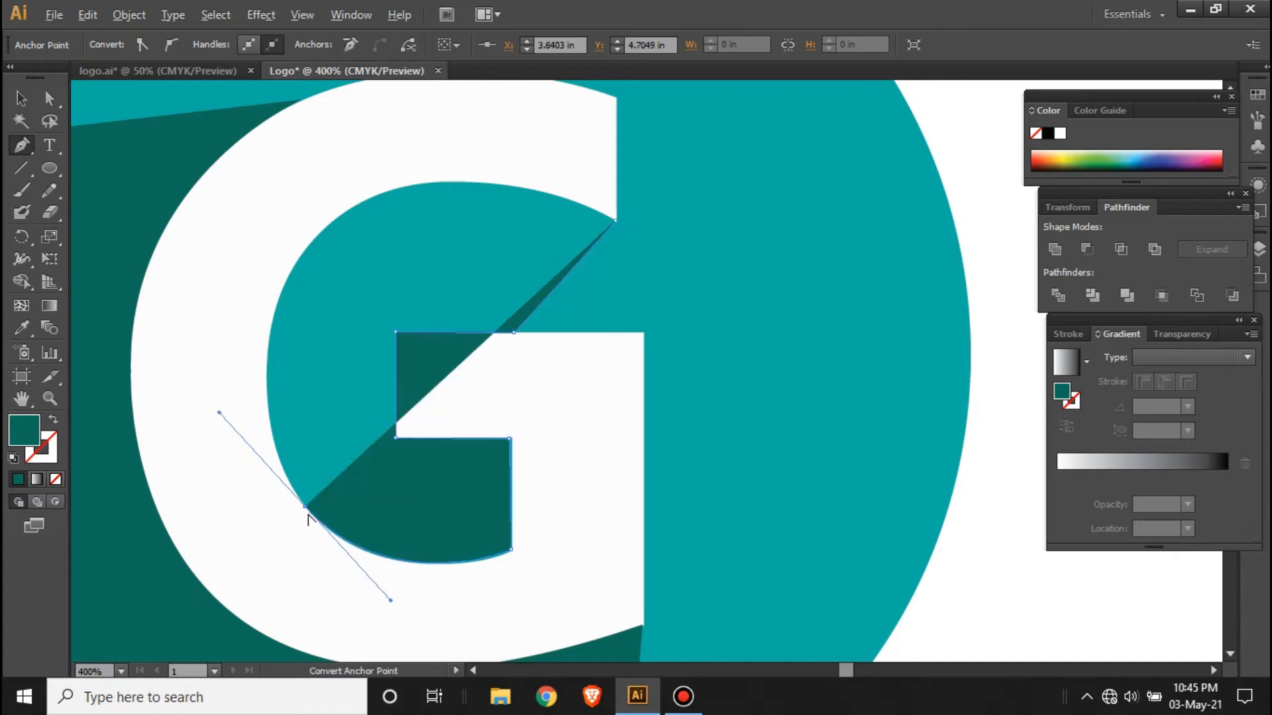
{"action": "left_click", "coordinate": [307, 510]}
{"action": "left_click_drag", "start_coordinate": [290, 275], "coordinate": [350, 149]}
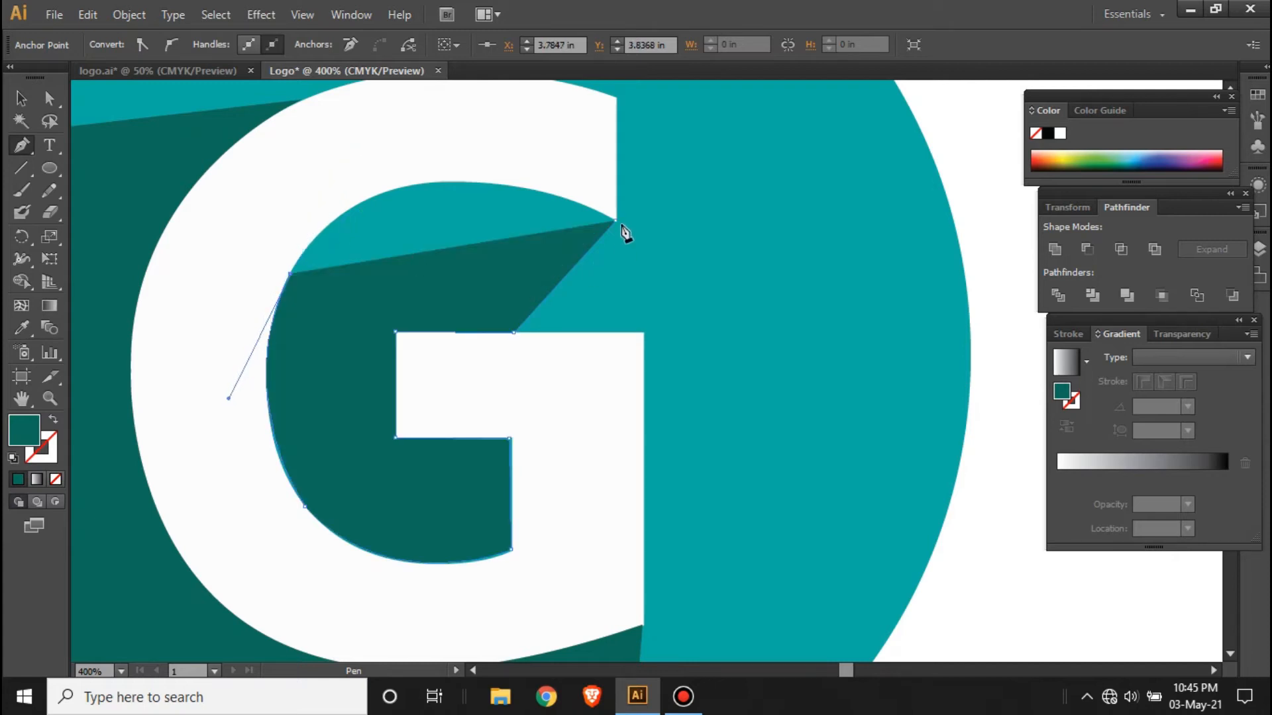
{"action": "left_click_drag", "start_coordinate": [479, 184], "coordinate": [610, 207]}
{"action": "left_click", "coordinate": [615, 221]}
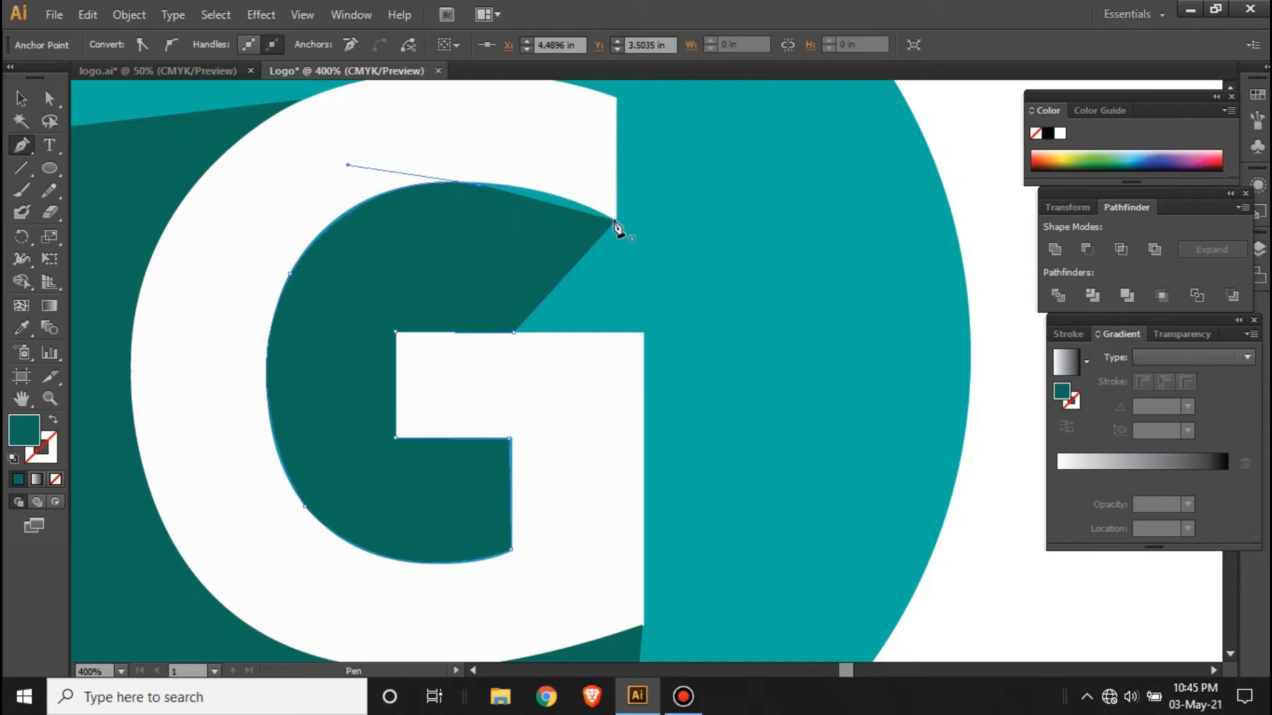
{"action": "left_click", "coordinate": [615, 223]}
{"action": "left_click_drag", "start_coordinate": [657, 246], "coordinate": [682, 255]}
Nudge the inner shadow's anchor below the crossbar right and up to meet the G's inner corner.
{"action": "key", "text": "v"}
{"action": "left_click", "coordinate": [609, 443], "text": "ctrl"}
{"action": "left_click", "coordinate": [137, 279]}
{"action": "left_click", "coordinate": [50, 98]}
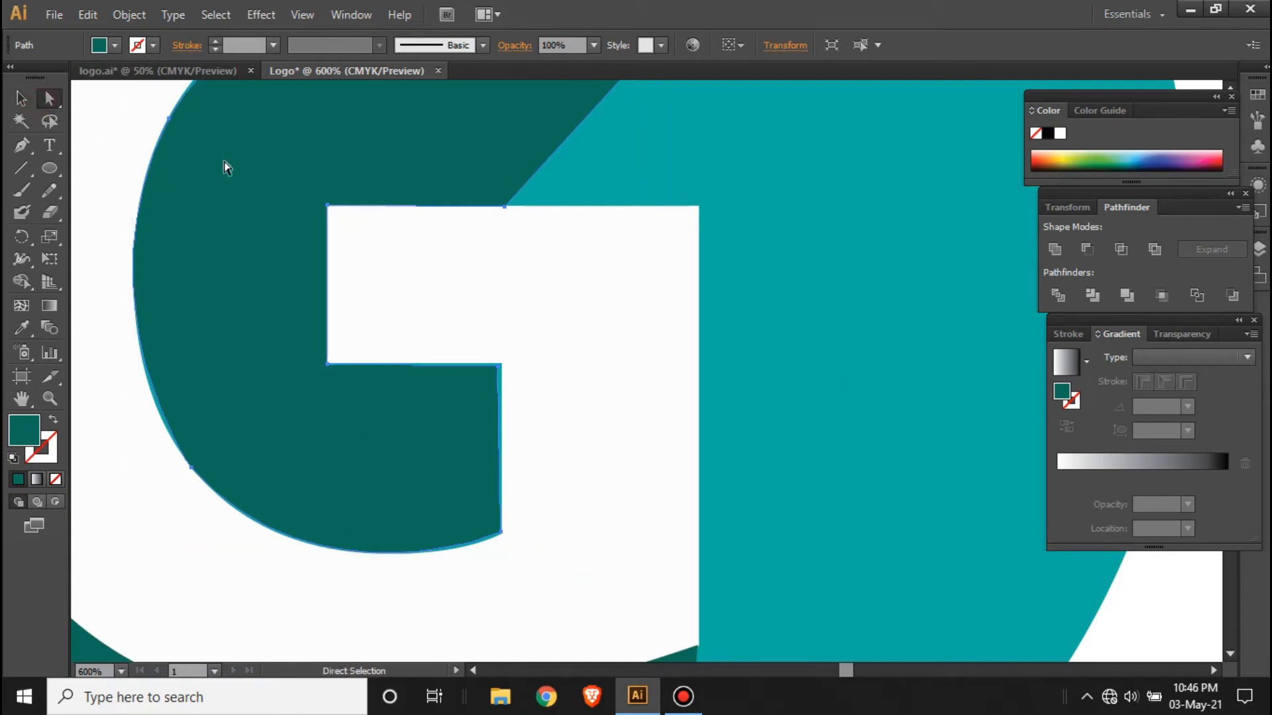
{"action": "left_click", "coordinate": [497, 367]}
{"action": "key", "text": "Right"}
{"action": "key", "text": "Up"}
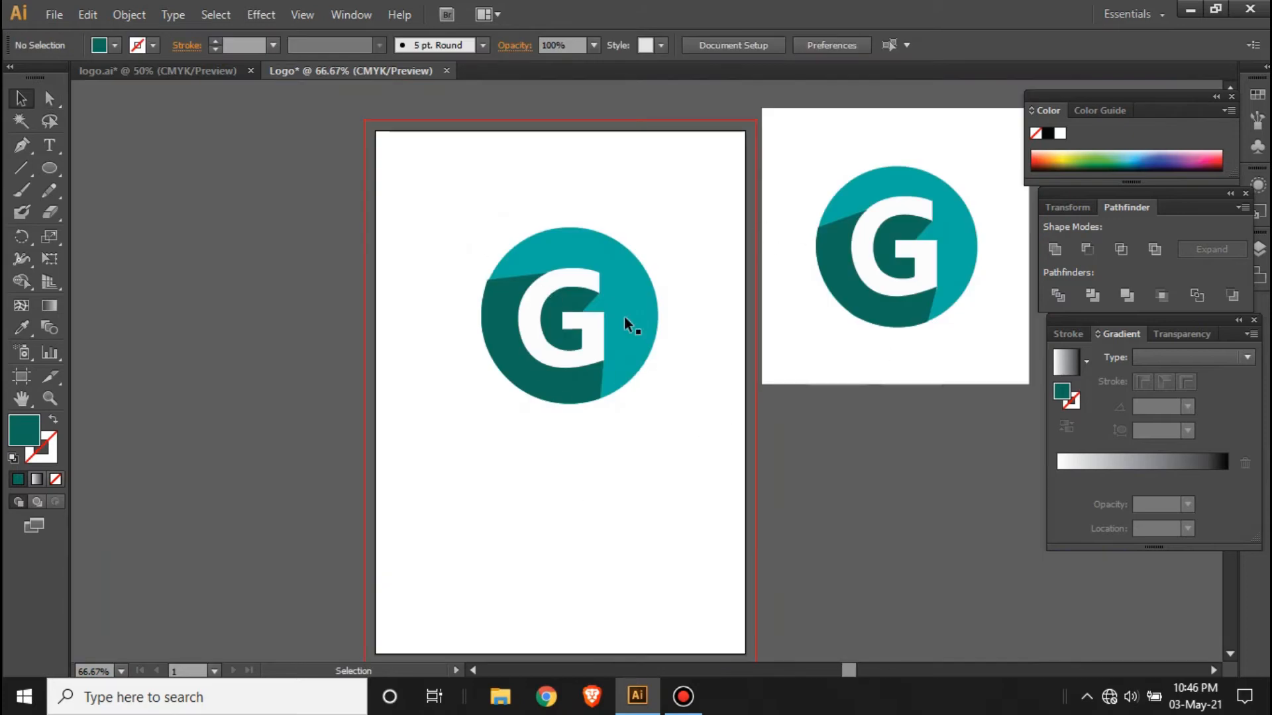
Remove the reference image and group the circle, the G and both shadow shapes.
{"action": "left_click_drag", "start_coordinate": [774, 384], "coordinate": [420, 397]}
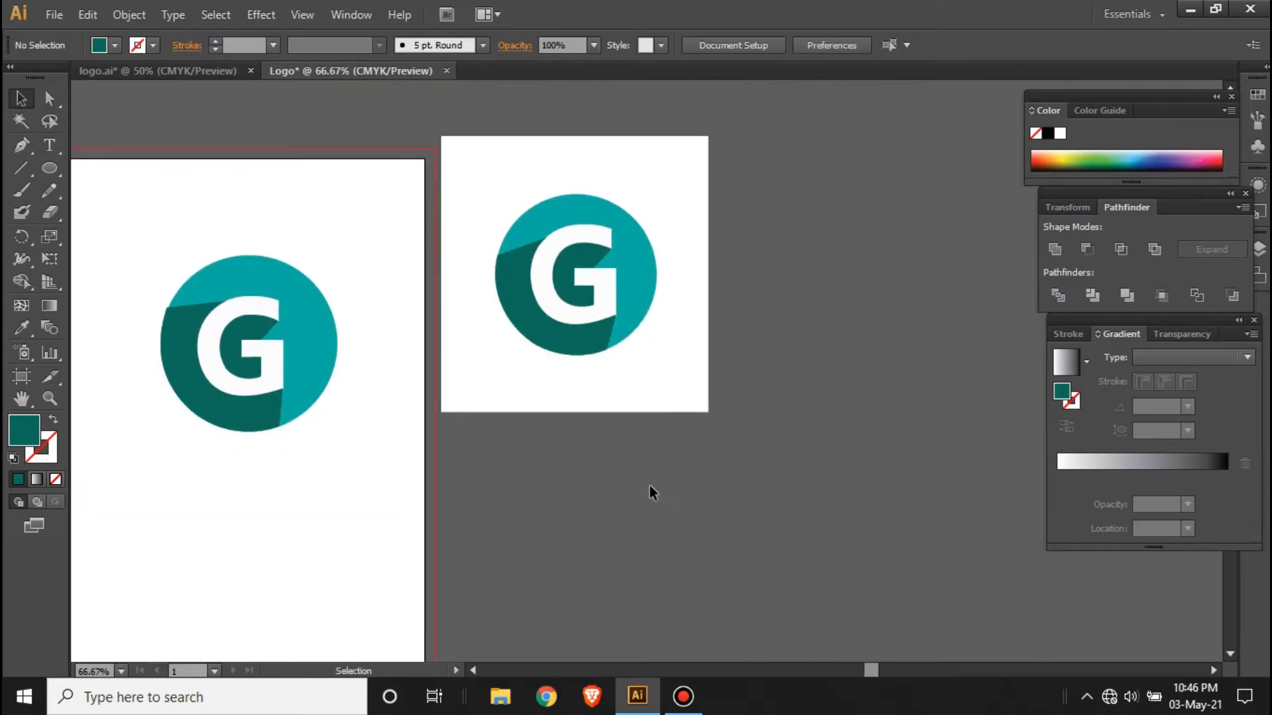
{"action": "left_click", "coordinate": [303, 366]}
{"action": "left_click_drag", "start_coordinate": [311, 513], "coordinate": [193, 296]}
{"action": "key", "text": "ctrl+g"}
Draw a 9.06 x 8.67 in artboard beside the A4 page, move the logo group onto it and enlarge it to about 6.03 x 6.28 in.
{"action": "left_click", "coordinate": [21, 376]}
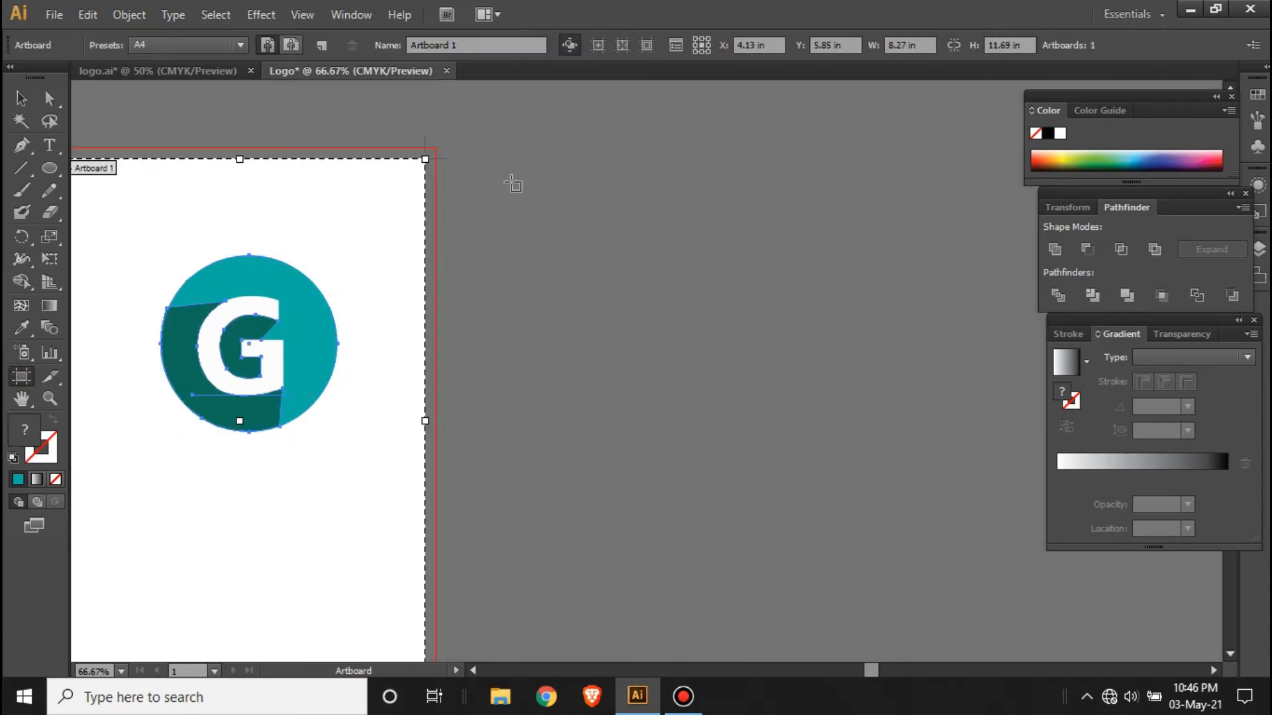
{"action": "left_click_drag", "start_coordinate": [477, 158], "coordinate": [882, 545]}
{"action": "key", "text": "v"}
{"action": "left_click_drag", "start_coordinate": [308, 375], "coordinate": [675, 347]}
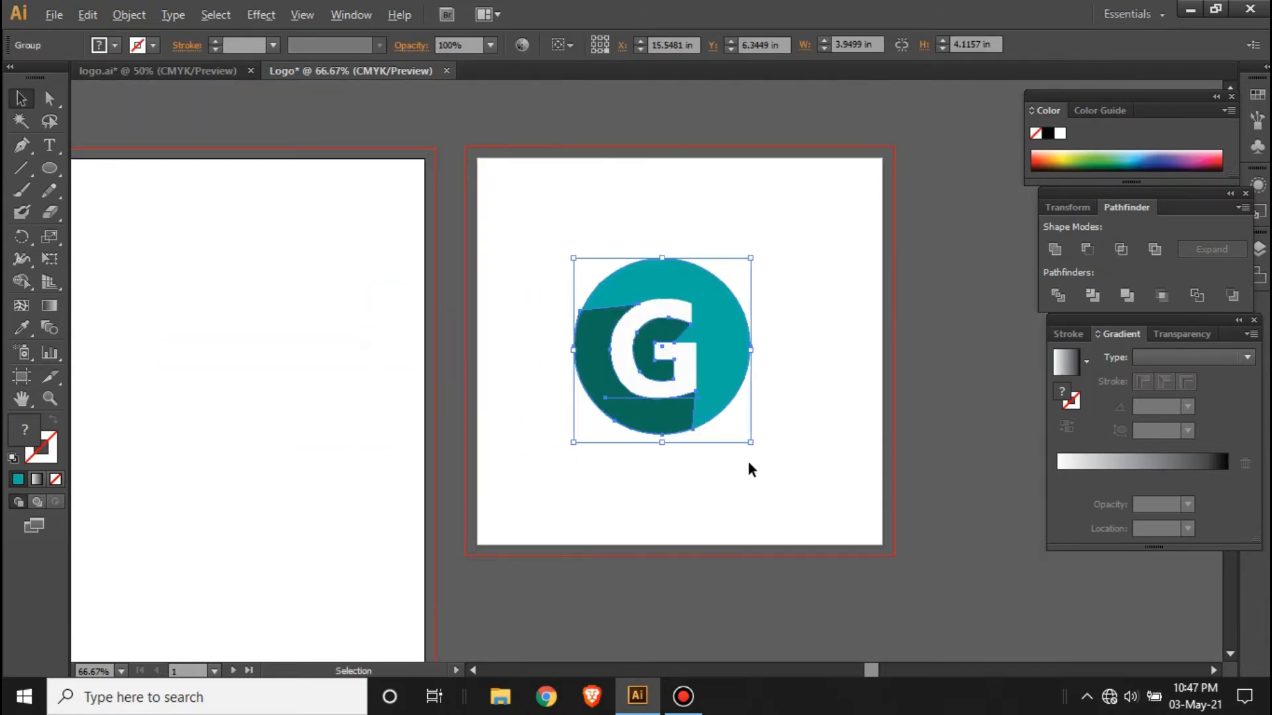
{"action": "left_click_drag", "start_coordinate": [750, 442], "coordinate": [781, 420]}
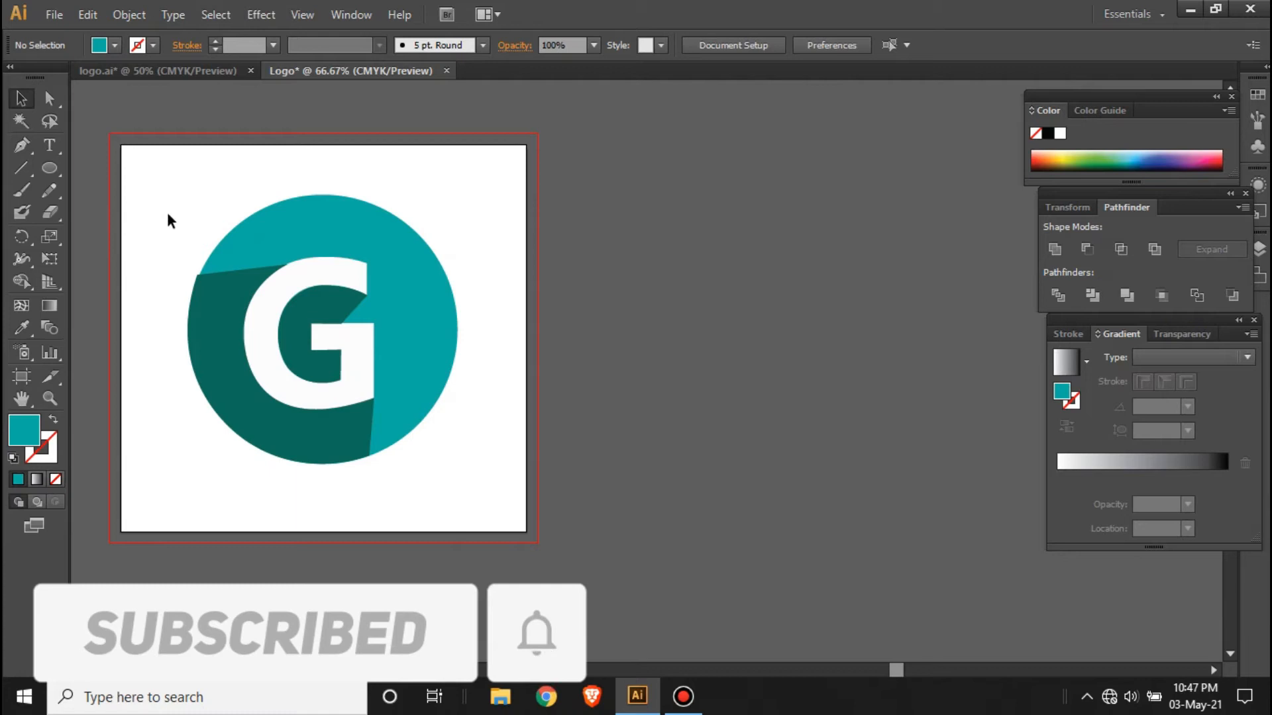
Copy the Best seller badge group from logo.ai into the Logo document and place it to the right of the artboard.
{"action": "left_click", "coordinate": [228, 67]}
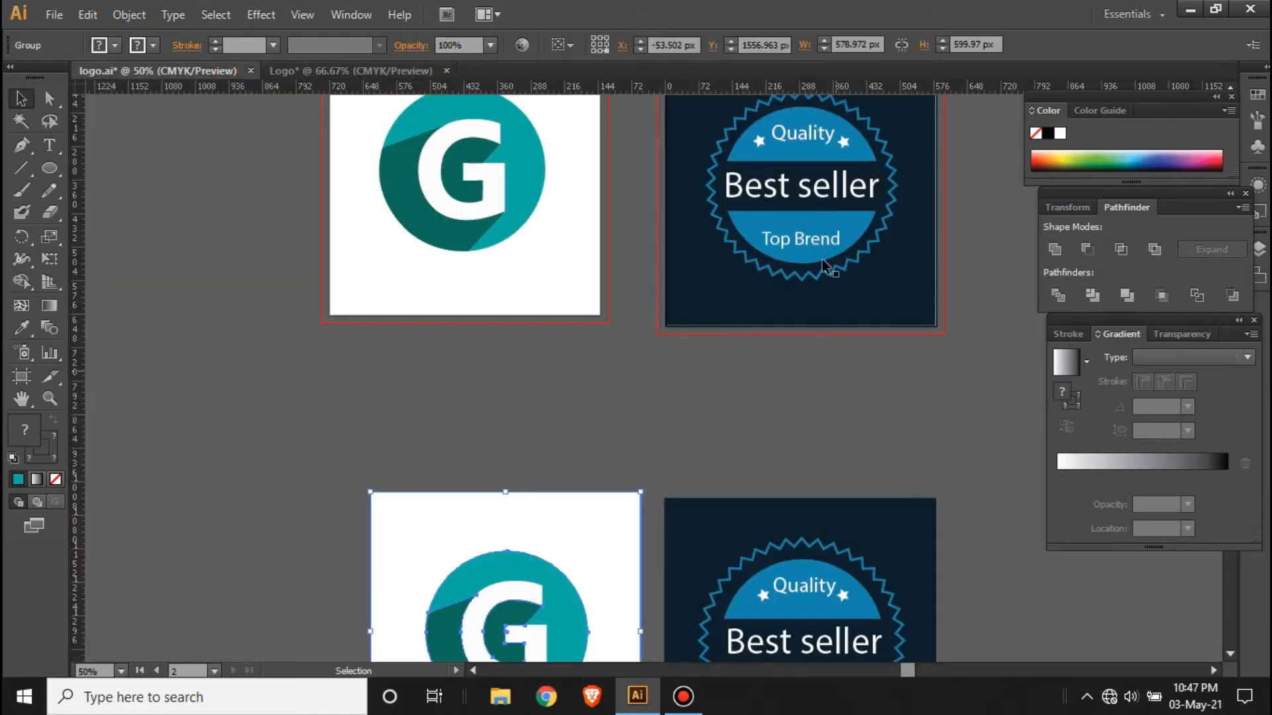
{"action": "left_click_drag", "start_coordinate": [867, 203], "coordinate": [850, 306]}
{"action": "left_click_drag", "start_coordinate": [820, 523], "coordinate": [691, 141]}
{"action": "left_click_drag", "start_coordinate": [730, 441], "coordinate": [902, 417]}
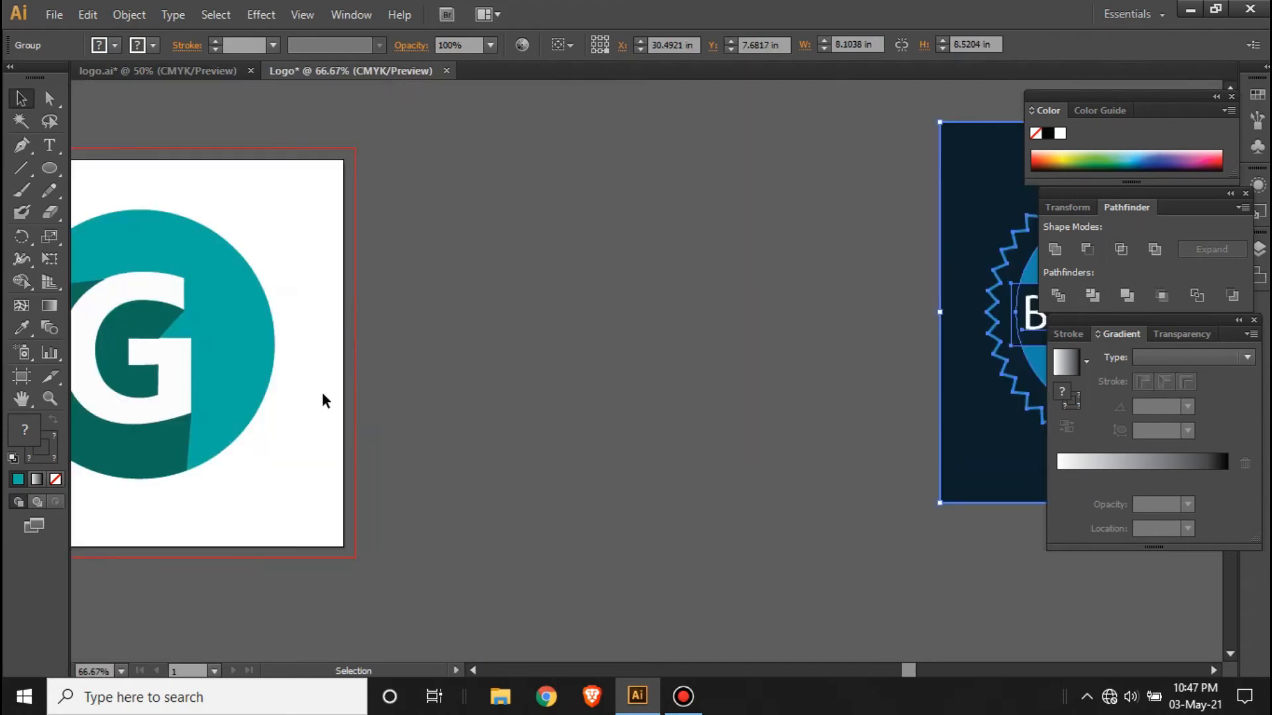
{"action": "left_click_drag", "start_coordinate": [302, 411], "coordinate": [370, 397]}
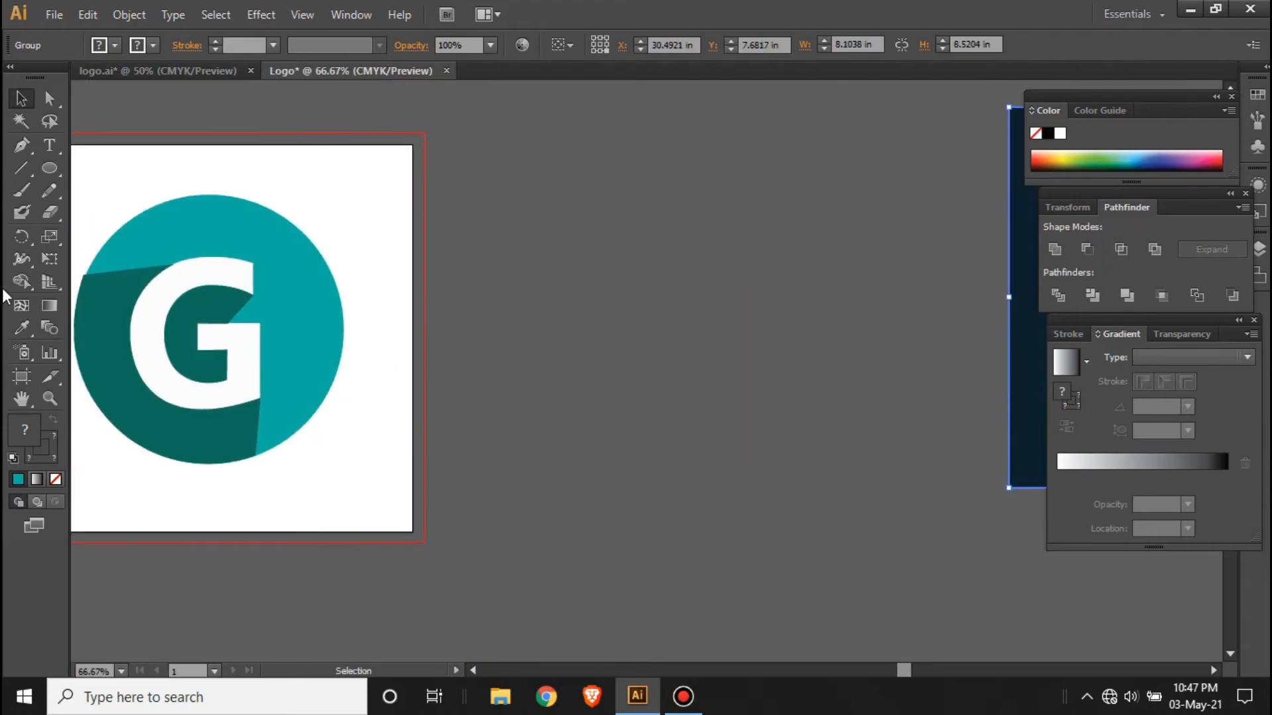
Duplicate the G logo artboard to its right and delete the logo copy from the duplicate.
{"action": "left_click", "coordinate": [21, 377]}
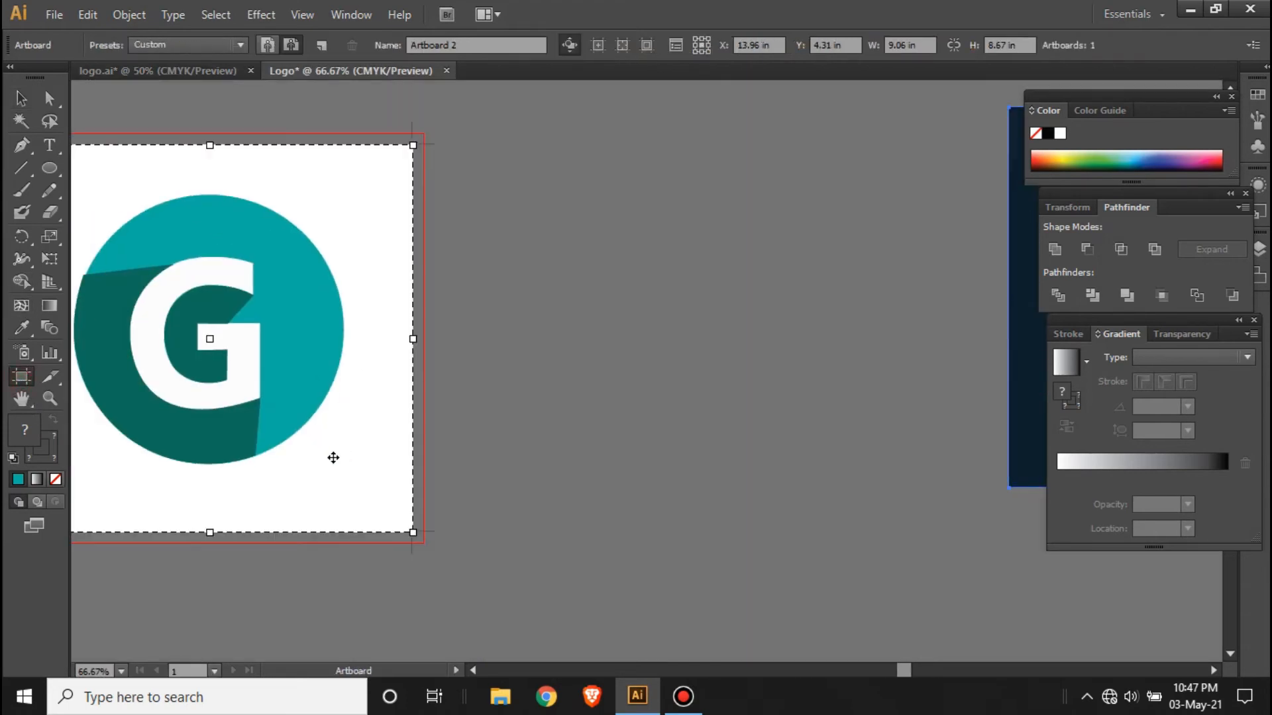
{"action": "left_click_drag", "start_coordinate": [338, 451], "coordinate": [790, 438]}
{"action": "key", "text": "v"}
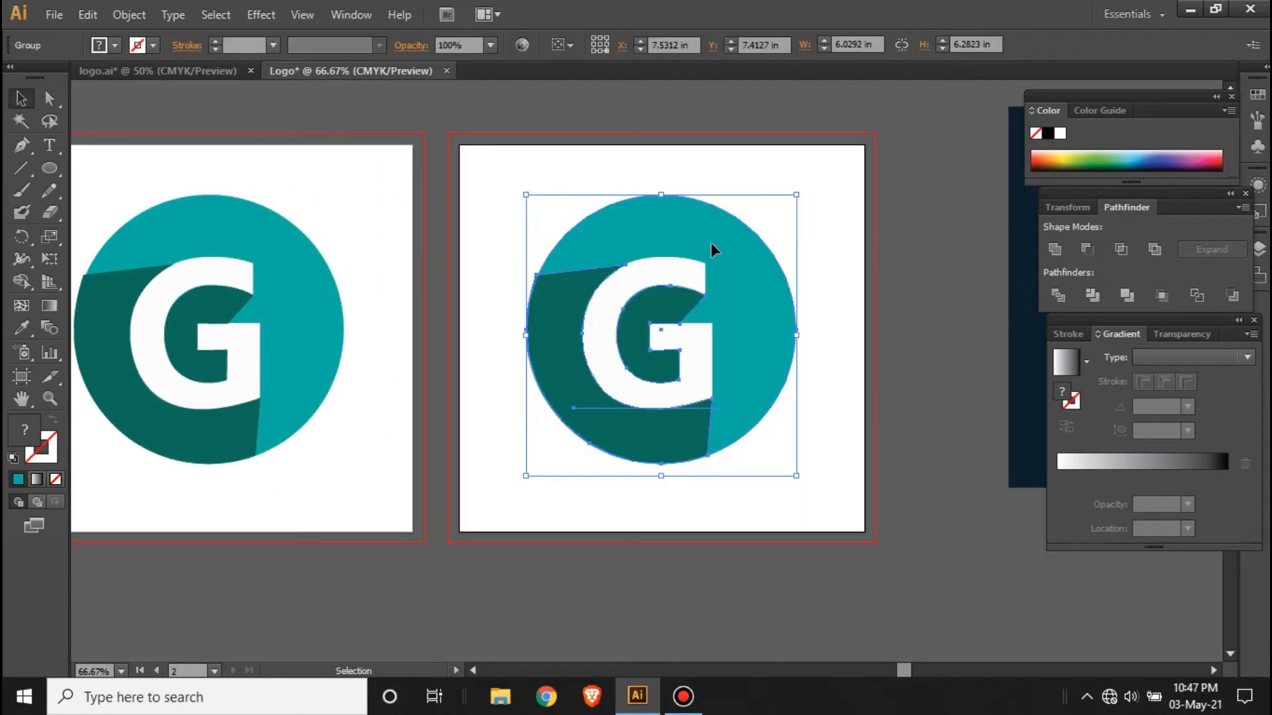
{"action": "key", "text": "Delete"}
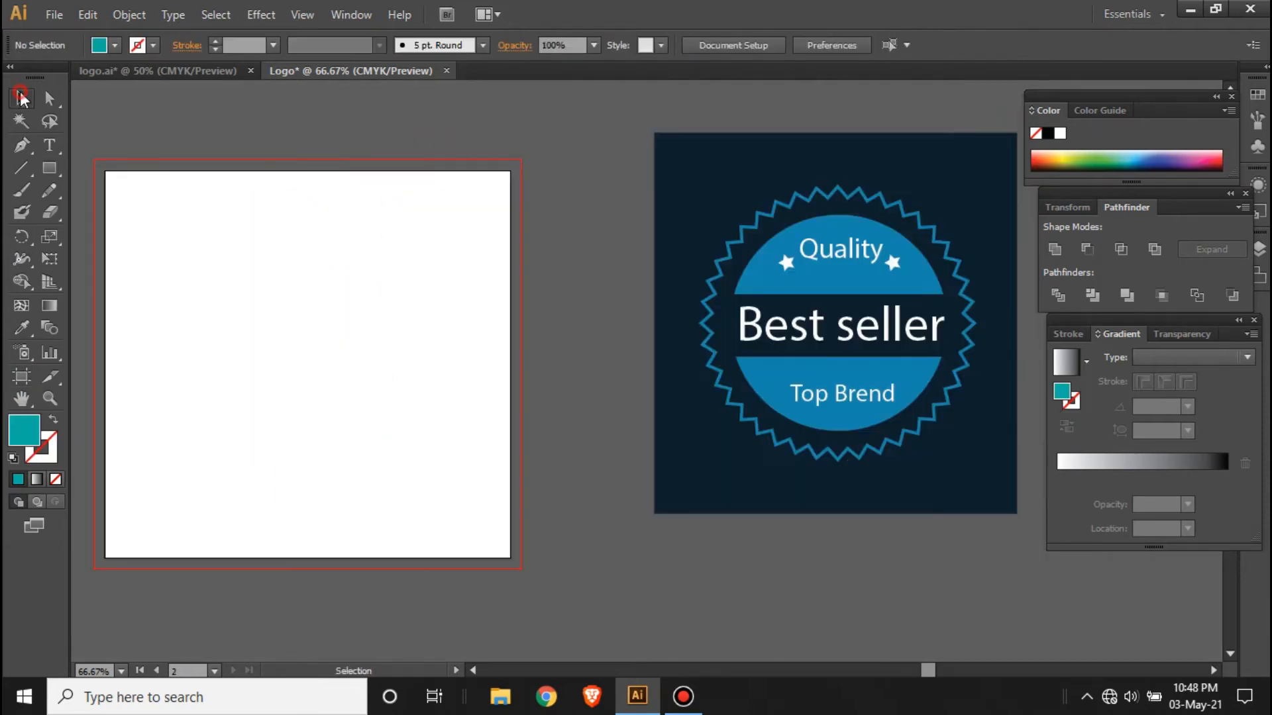
Draw a rectangle covering the empty artboard and fill it with the dark navy sampled from the badge's background.
{"action": "left_click", "coordinate": [49, 168]}
{"action": "mouse_move", "coordinate": [104, 167]}
{"action": "left_mouse_down"}
{"action": "mouse_move", "coordinate": [227, 369]}
{"action": "mouse_move", "coordinate": [457, 542]}
{"action": "mouse_move", "coordinate": [510, 557]}
{"action": "left_mouse_up"}
{"action": "left_click", "coordinate": [22, 327]}
{"action": "left_click", "coordinate": [880, 164]}
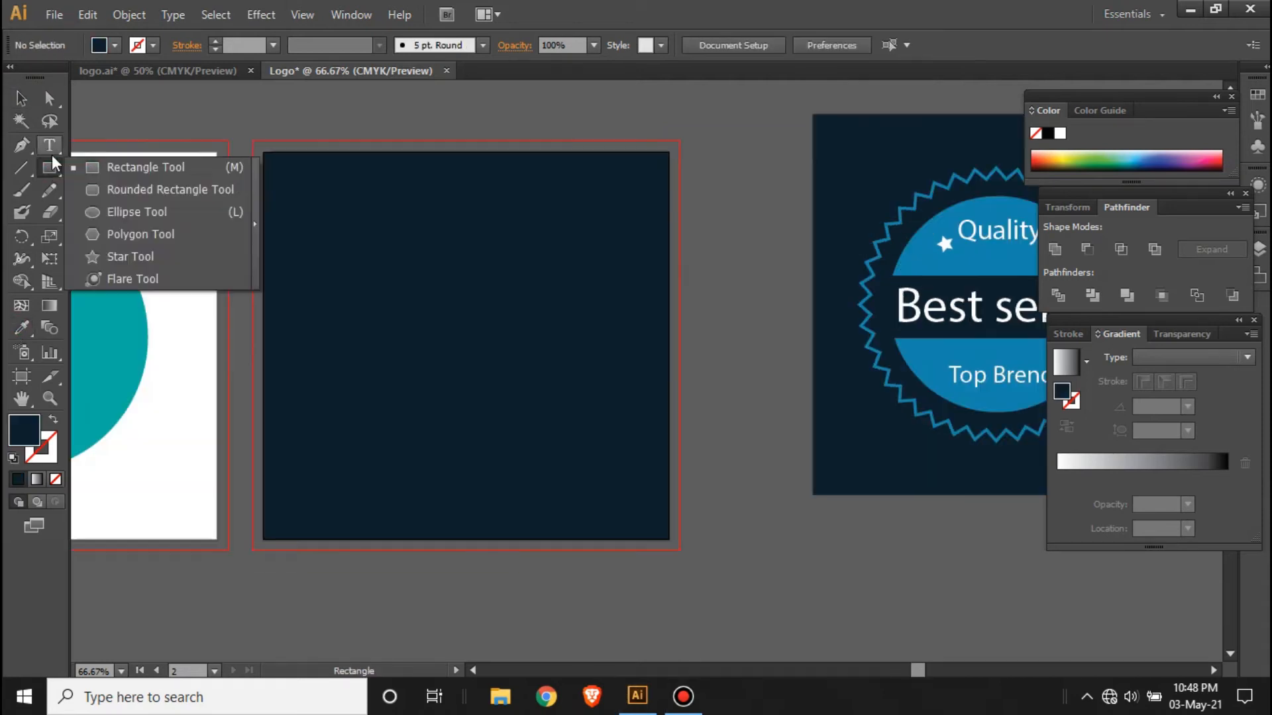
Draw a circle in the middle of the navy artboard and fill it with the blue sampled from the reference badge.
{"action": "left_click", "coordinate": [49, 161]}
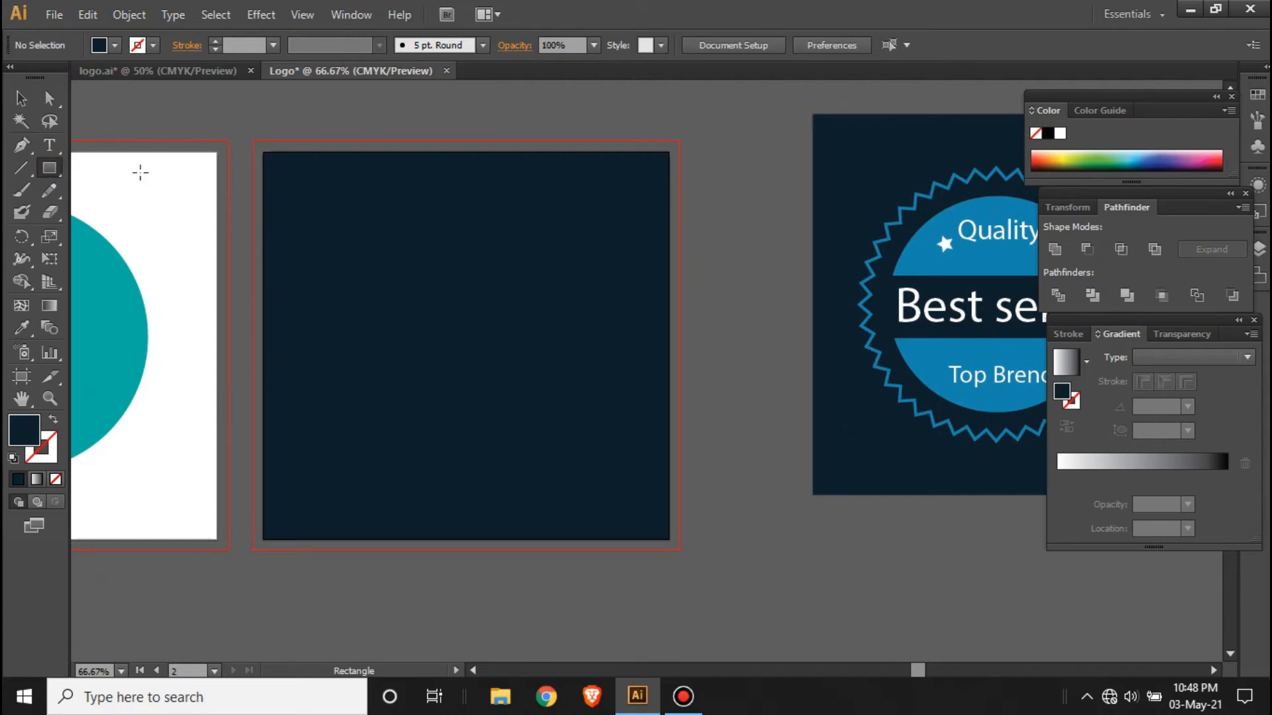
{"action": "left_click_drag", "start_coordinate": [50, 169], "coordinate": [155, 213]}
{"action": "mouse_move", "coordinate": [449, 302]}
{"action": "left_mouse_down"}
{"action": "mouse_move", "coordinate": [534, 360]}
{"action": "mouse_move", "coordinate": [579, 461]}
{"action": "left_mouse_up"}
{"action": "key", "text": "v"}
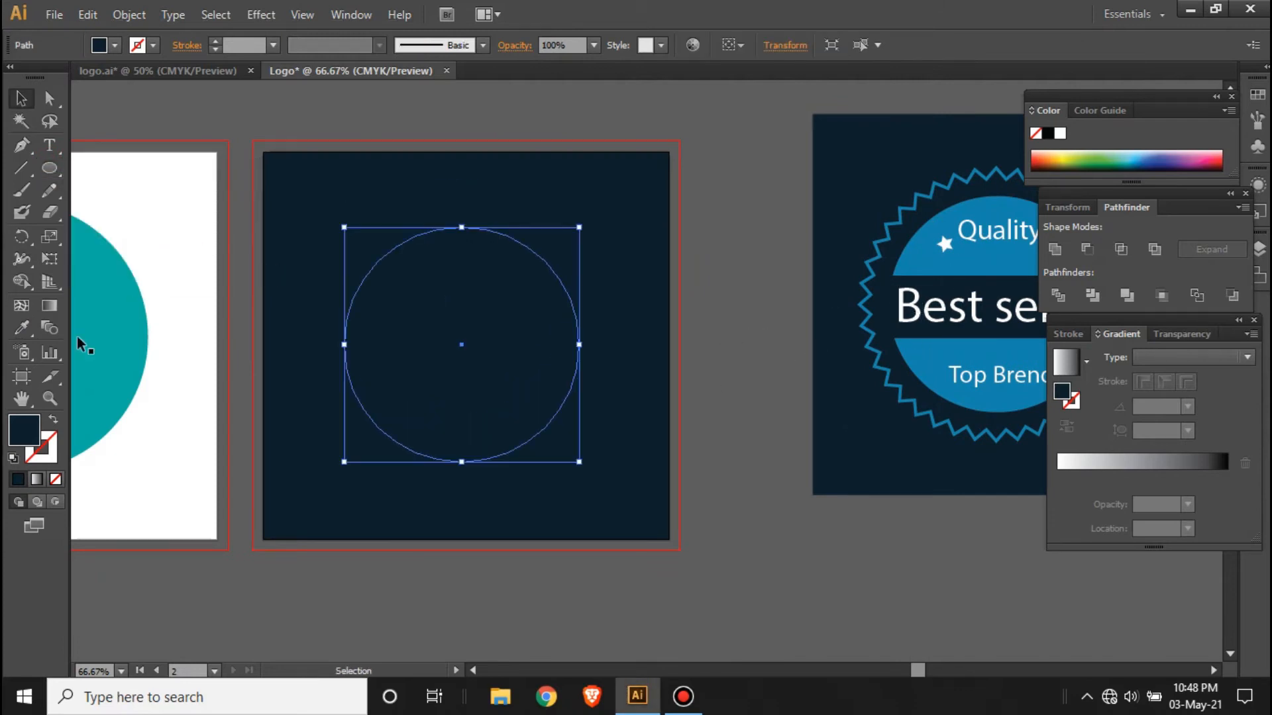
{"action": "left_click", "coordinate": [21, 327]}
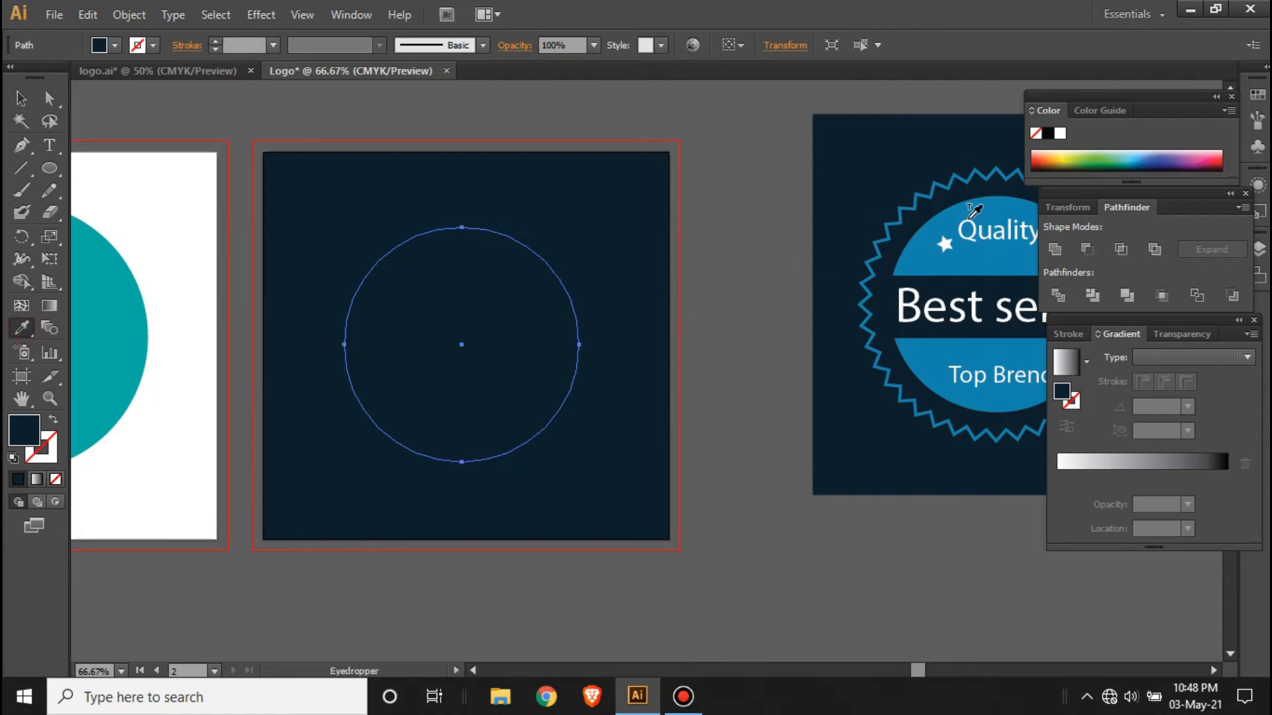
{"action": "left_click", "coordinate": [979, 210]}
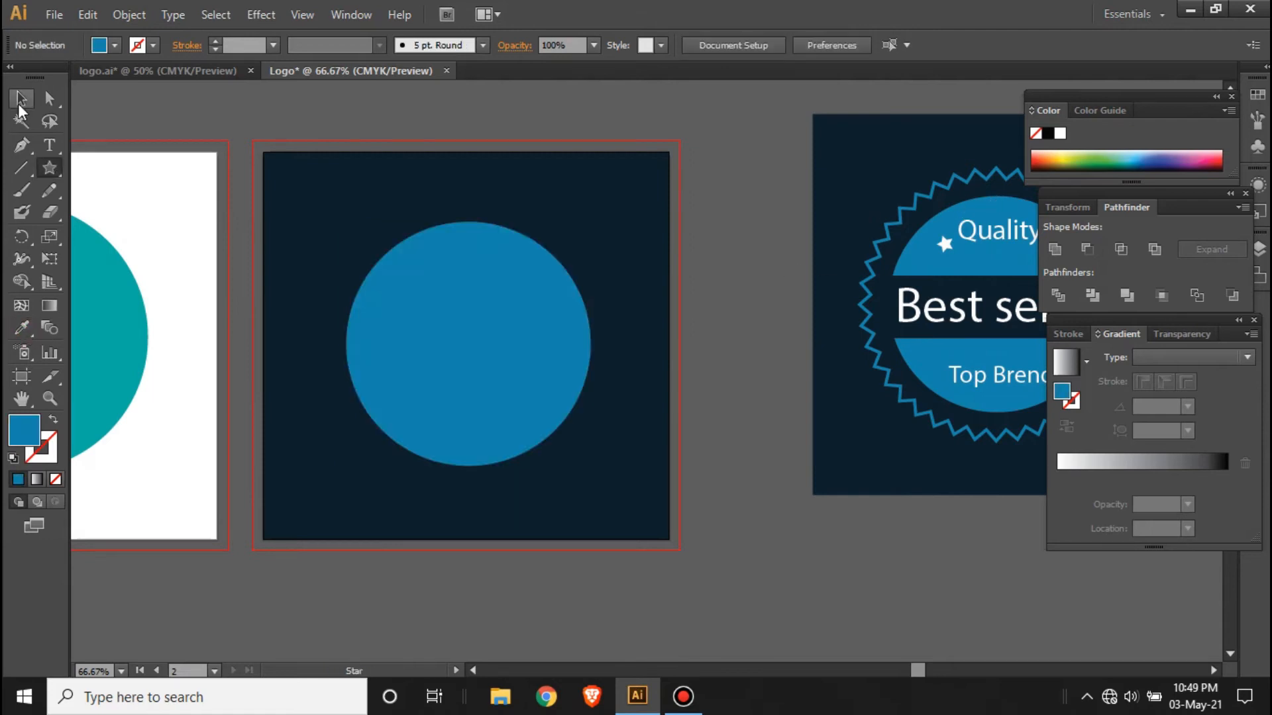
{"action": "left_click", "coordinate": [20, 101]}
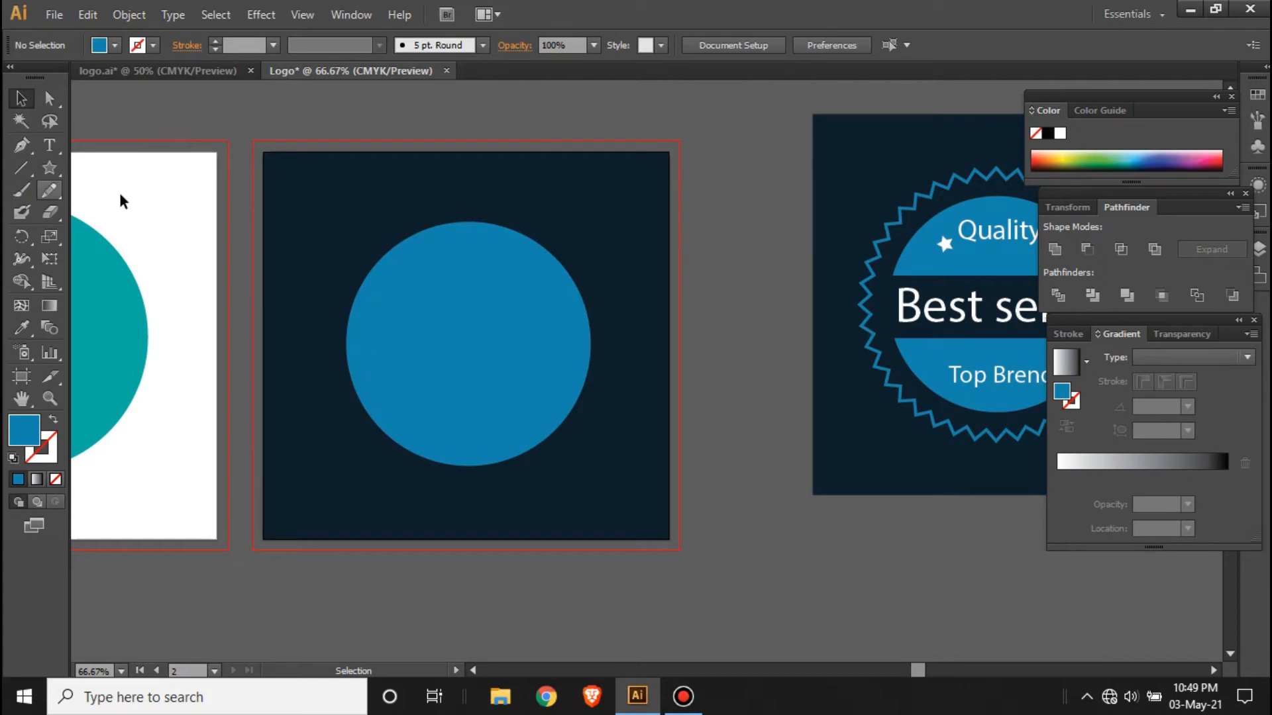
{"action": "left_click", "coordinate": [49, 167]}
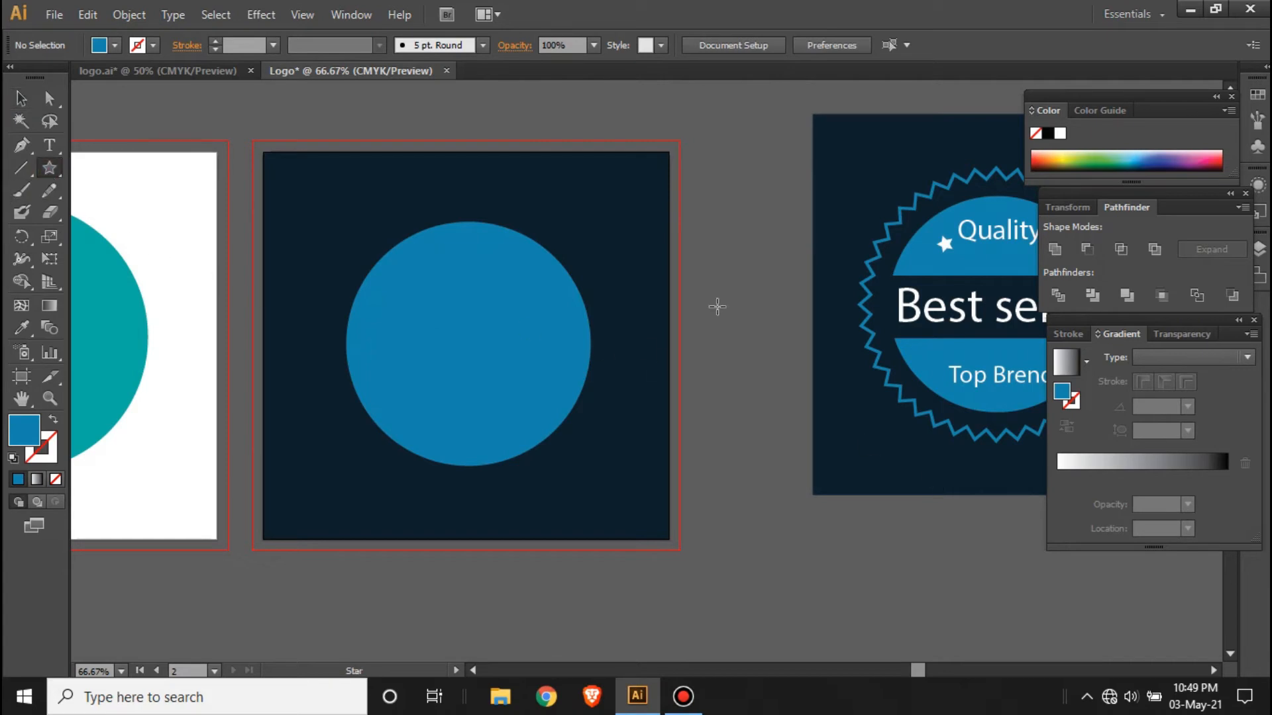
{"action": "left_click", "coordinate": [722, 304]}
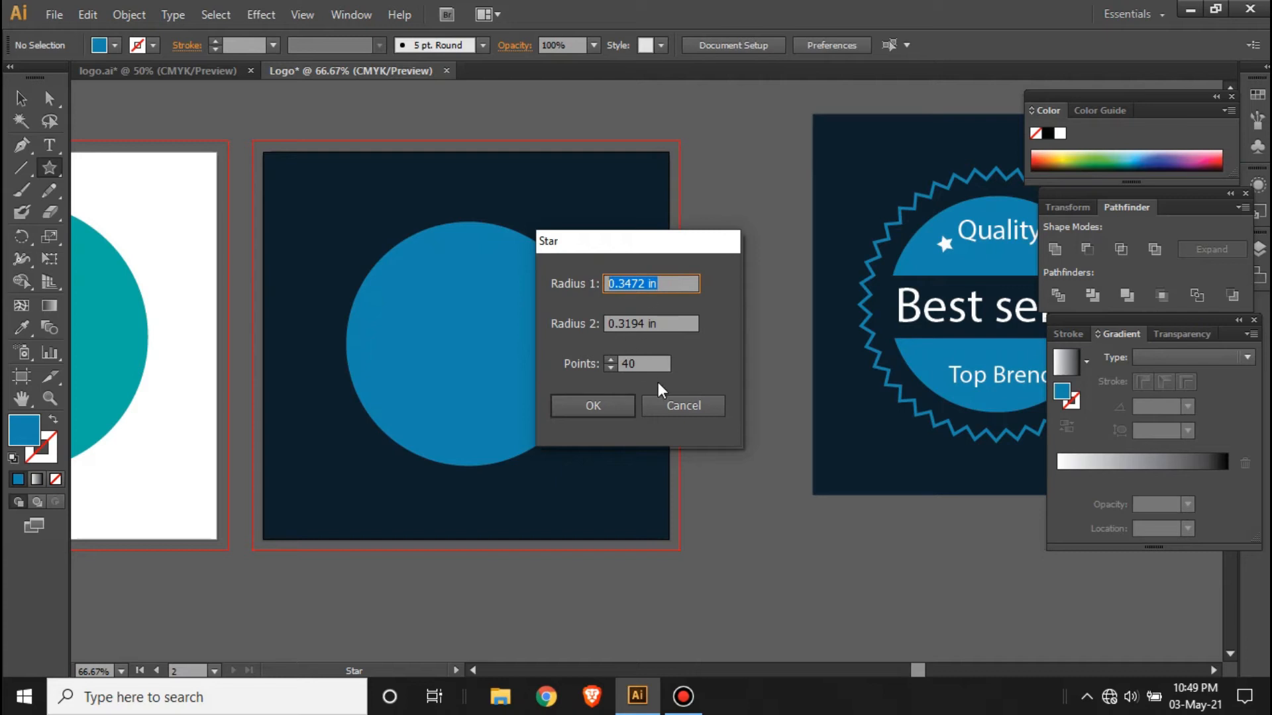
{"action": "left_click", "coordinate": [650, 404]}
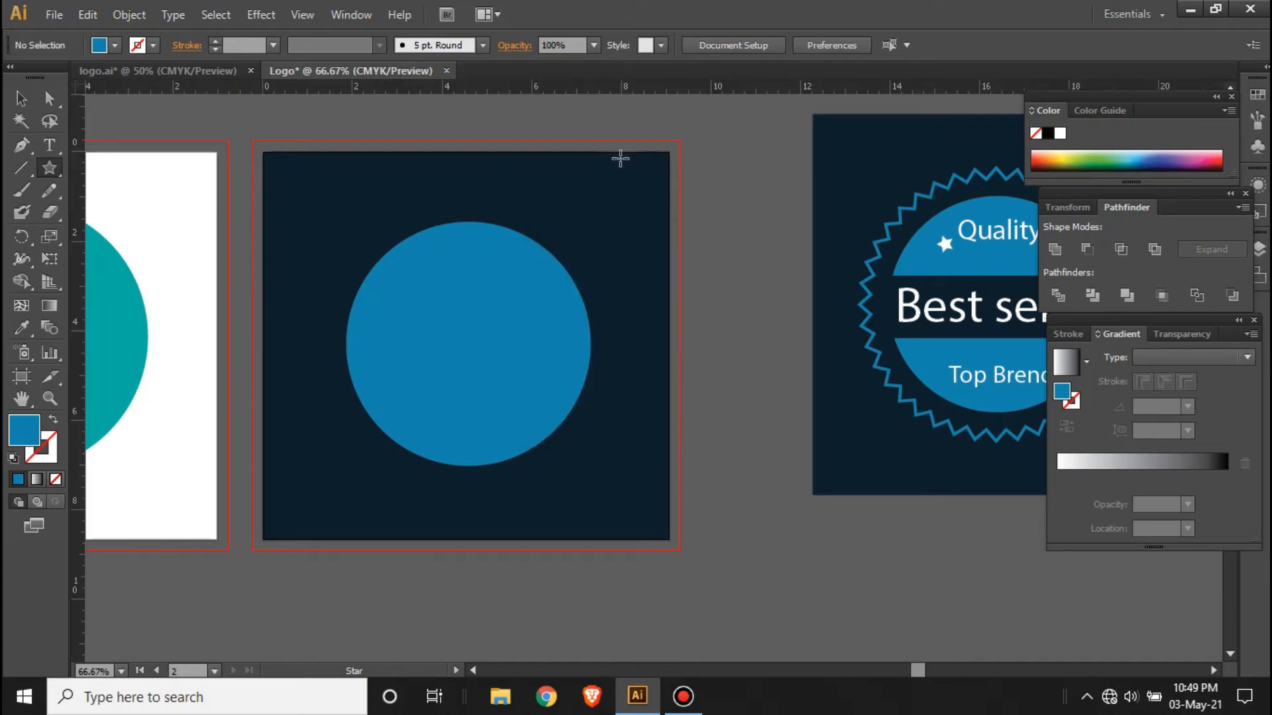
Switch the ruler units to pixels and create a 40-point star with radii of 25 px and 23 px beside the artboard.
{"action": "right_click", "coordinate": [660, 87]}
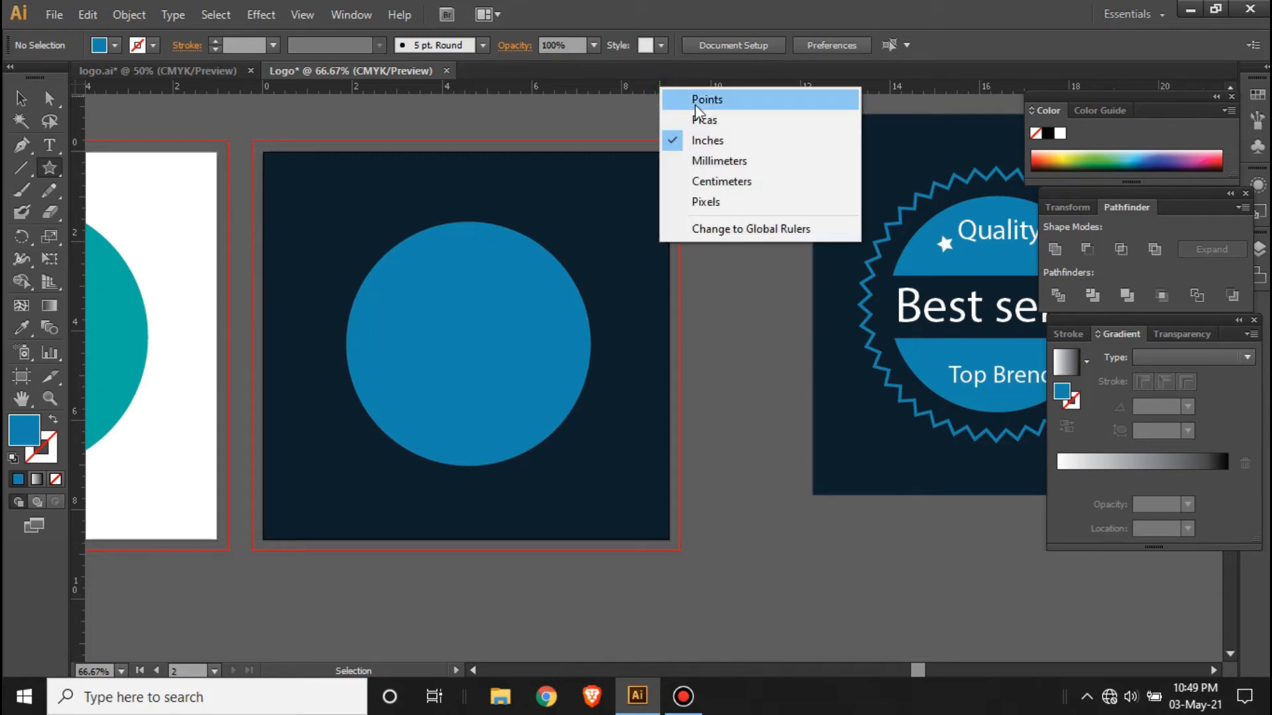
{"action": "left_click", "coordinate": [732, 204]}
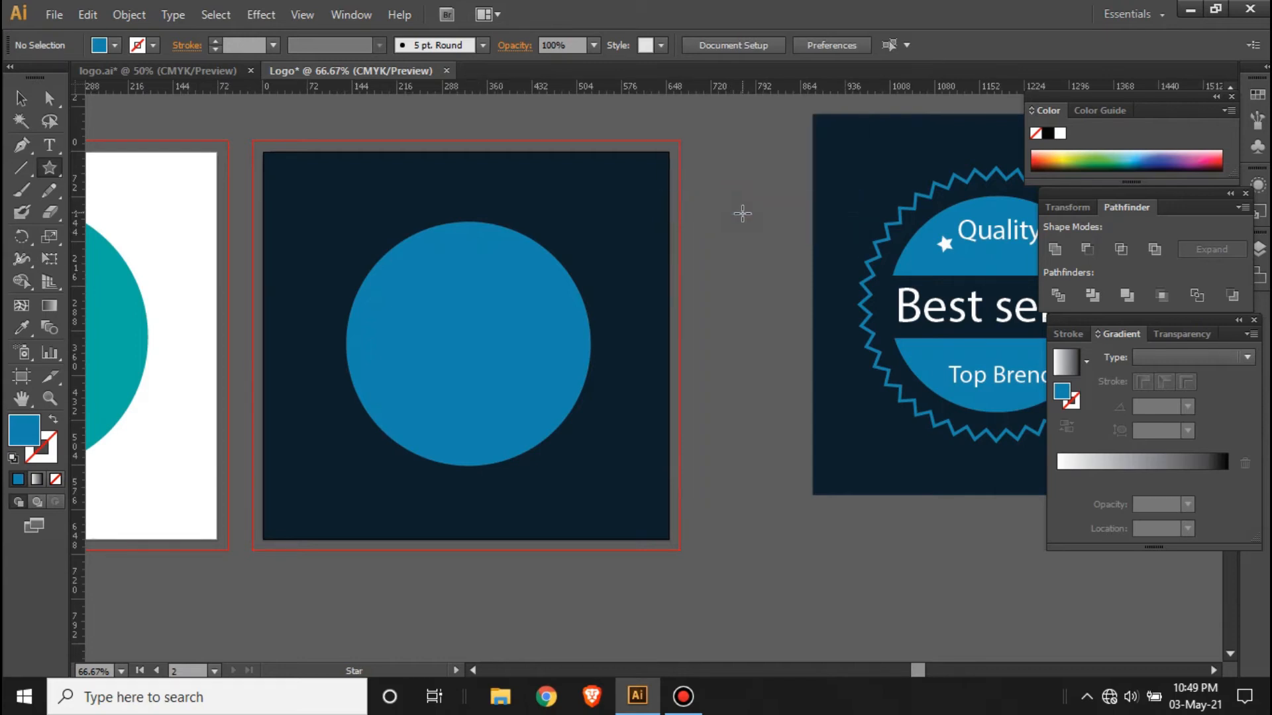
{"action": "left_click", "coordinate": [721, 301]}
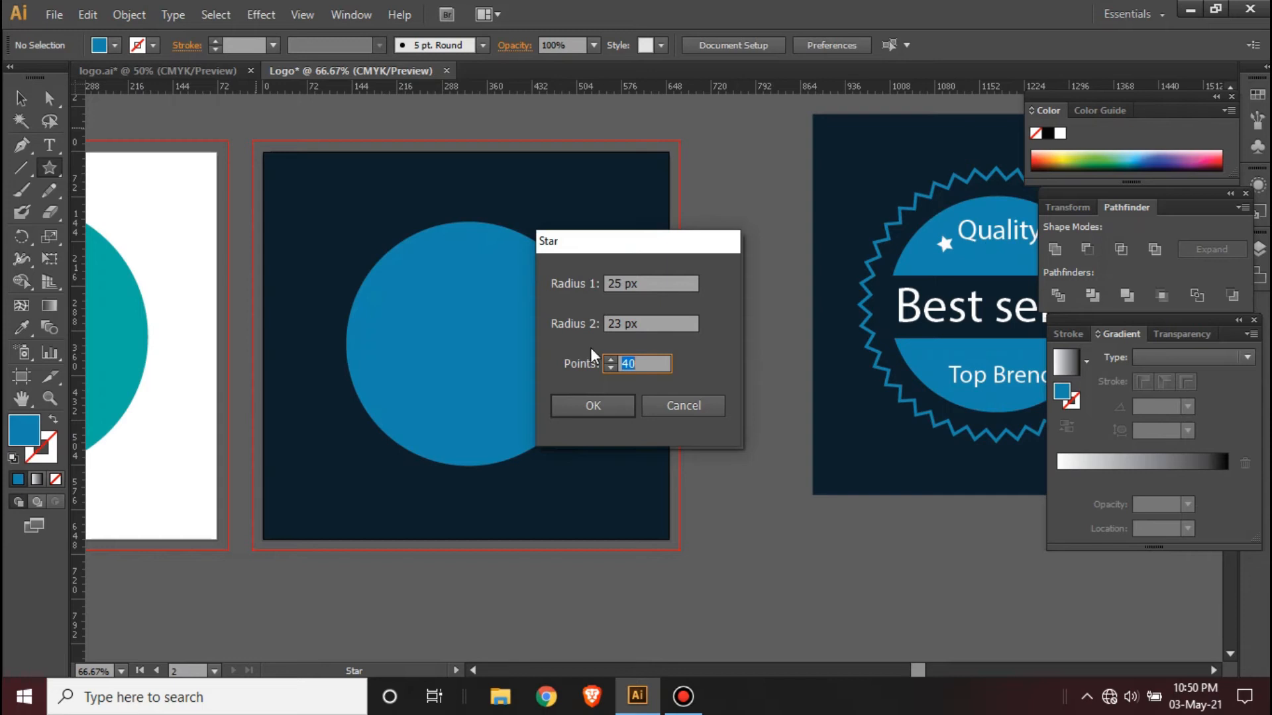
{"action": "left_click", "coordinate": [604, 406]}
Center the 40-point star on the blue circle and enlarge it proportionally until its points extend evenly beyond the circle's edge.
{"action": "key", "text": "v"}
{"action": "key", "text": "alt+shift"}
{"action": "left_click_drag", "start_coordinate": [740, 319], "coordinate": [840, 420]}
{"action": "left_click_drag", "start_coordinate": [764, 354], "coordinate": [519, 395]}
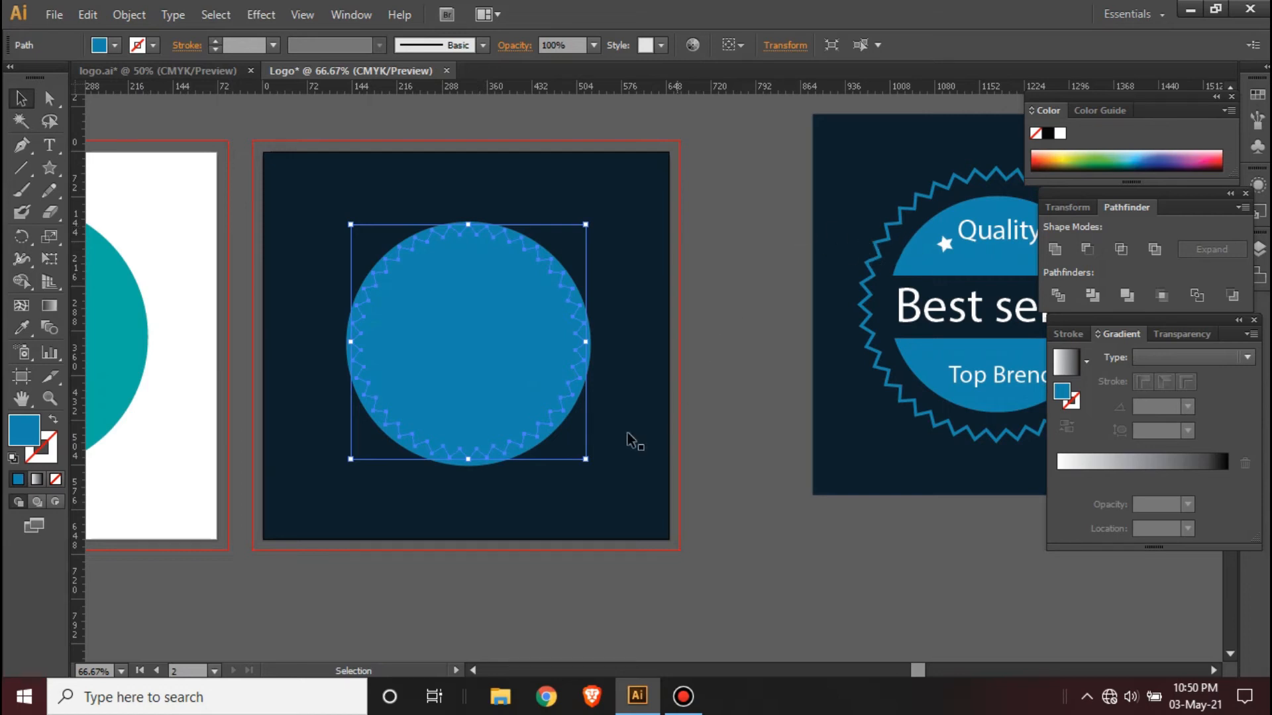
{"action": "left_click_drag", "start_coordinate": [586, 459], "coordinate": [630, 491]}
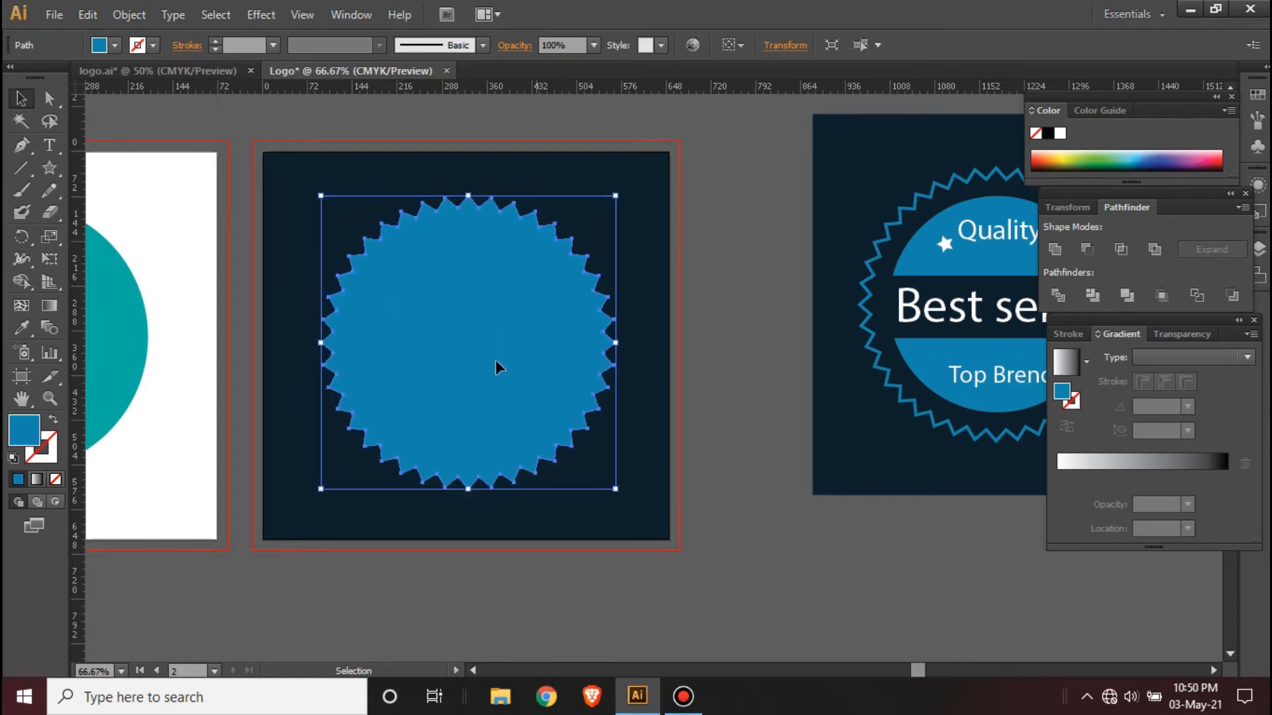
Swap the star's fill and stroke for a blue outline without fill and set its stroke weight to 5 pt.
{"action": "left_click", "coordinate": [52, 423]}
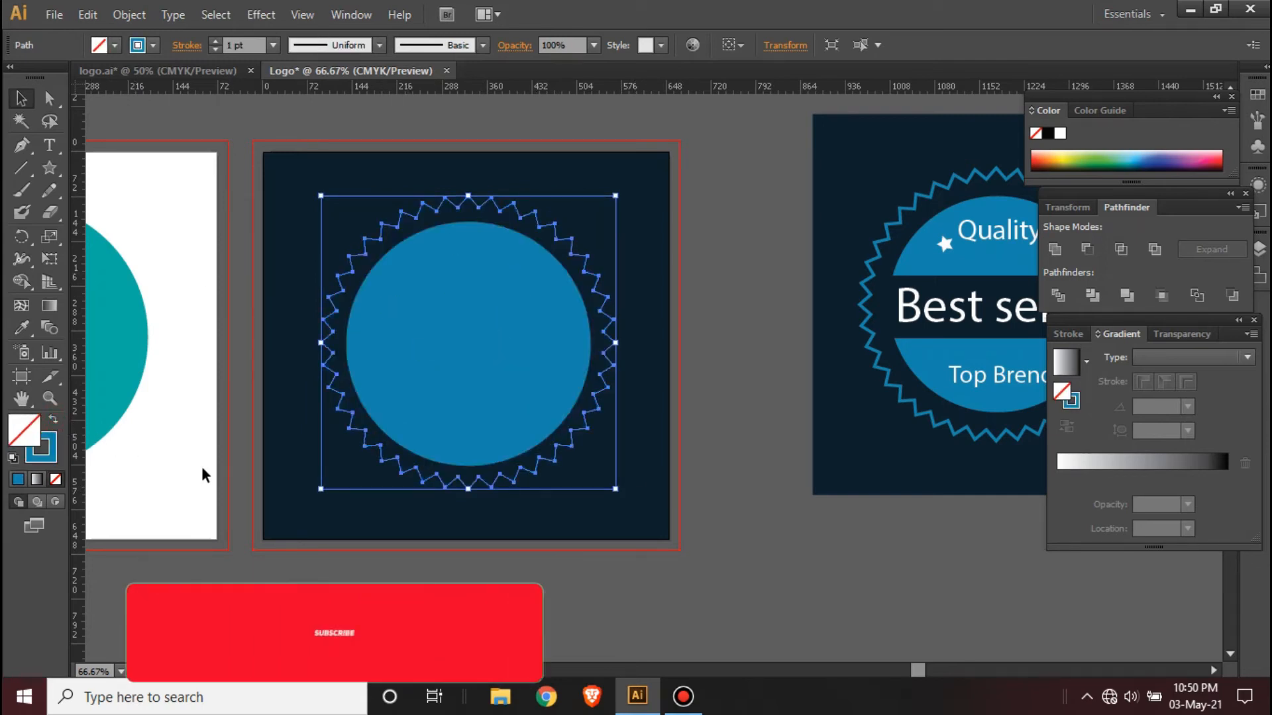
{"action": "left_click", "coordinate": [214, 42]}
{"action": "left_click", "coordinate": [214, 42]}
{"action": "left_click", "coordinate": [214, 41]}
{"action": "left_click", "coordinate": [214, 42]}
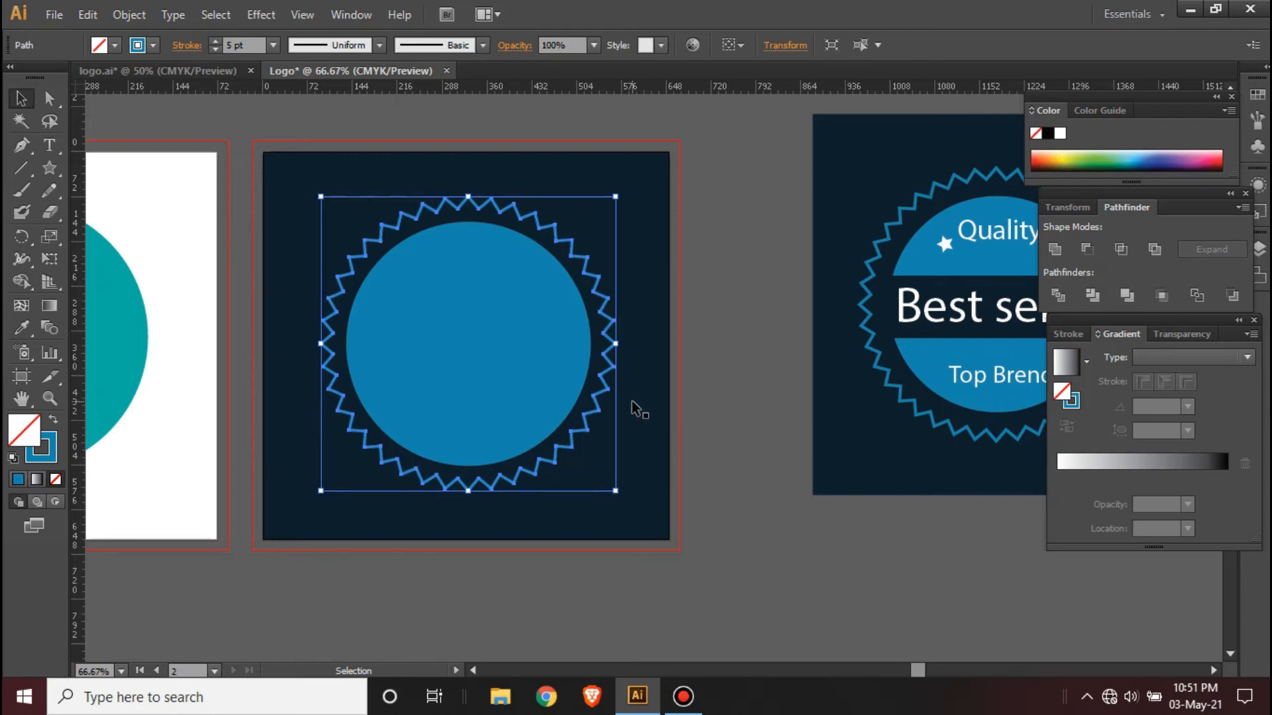
{"action": "left_click", "coordinate": [740, 396]}
Draw a rectangle across the blue circle's middle and fill it with the dark navy sampled from the reference badge's background.
{"action": "left_click_drag", "start_coordinate": [49, 168], "coordinate": [130, 178]}
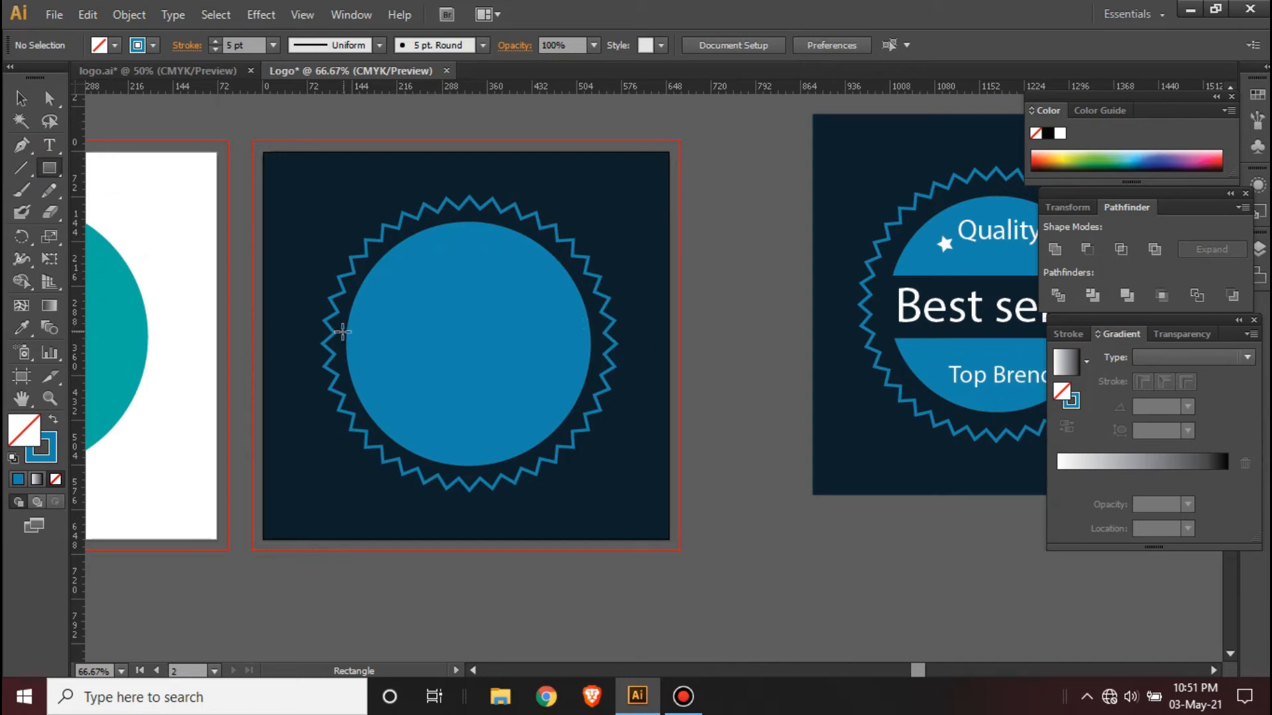
{"action": "mouse_move", "coordinate": [339, 329]}
{"action": "left_mouse_down"}
{"action": "mouse_move", "coordinate": [455, 375]}
{"action": "mouse_move", "coordinate": [603, 387]}
{"action": "left_mouse_up"}
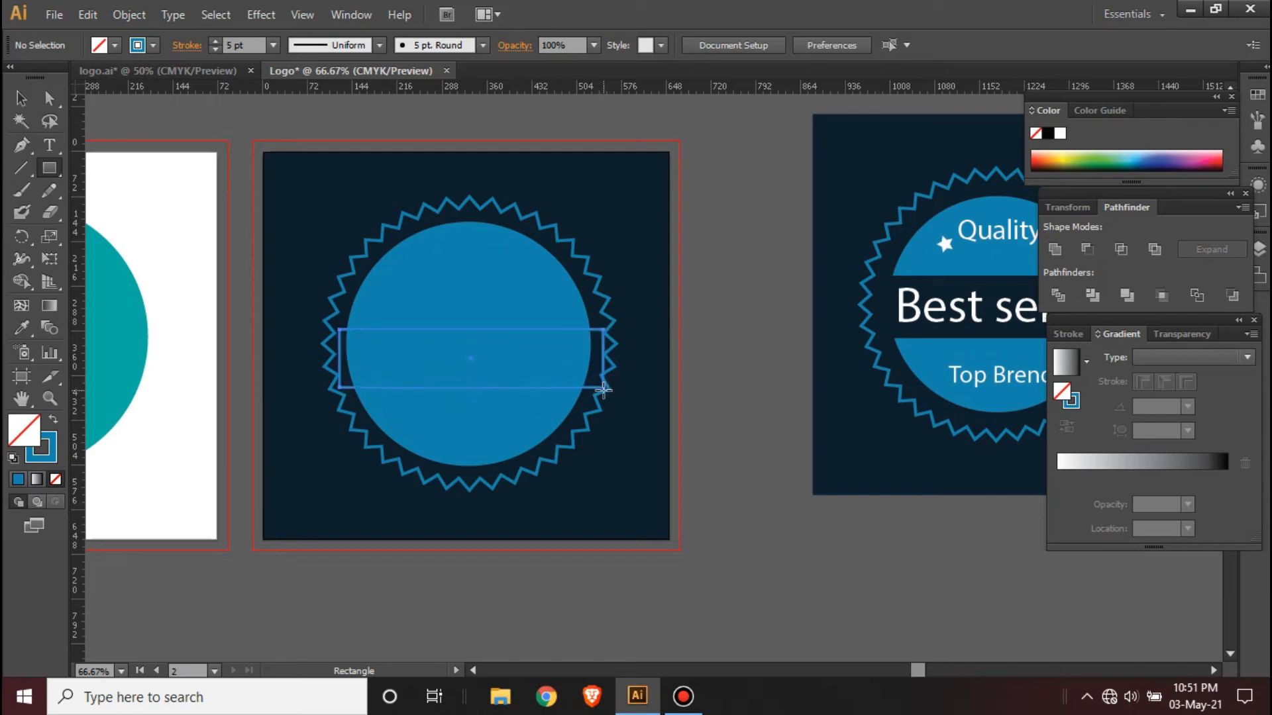
{"action": "left_click", "coordinate": [54, 424]}
{"action": "left_click", "coordinate": [22, 328]}
{"action": "left_click", "coordinate": [864, 200]}
{"action": "key", "text": "v"}
Enlarge the zigzag ring slightly around its center, then make the navy band taller and center it vertically on the circle.
{"action": "left_click", "coordinate": [558, 244]}
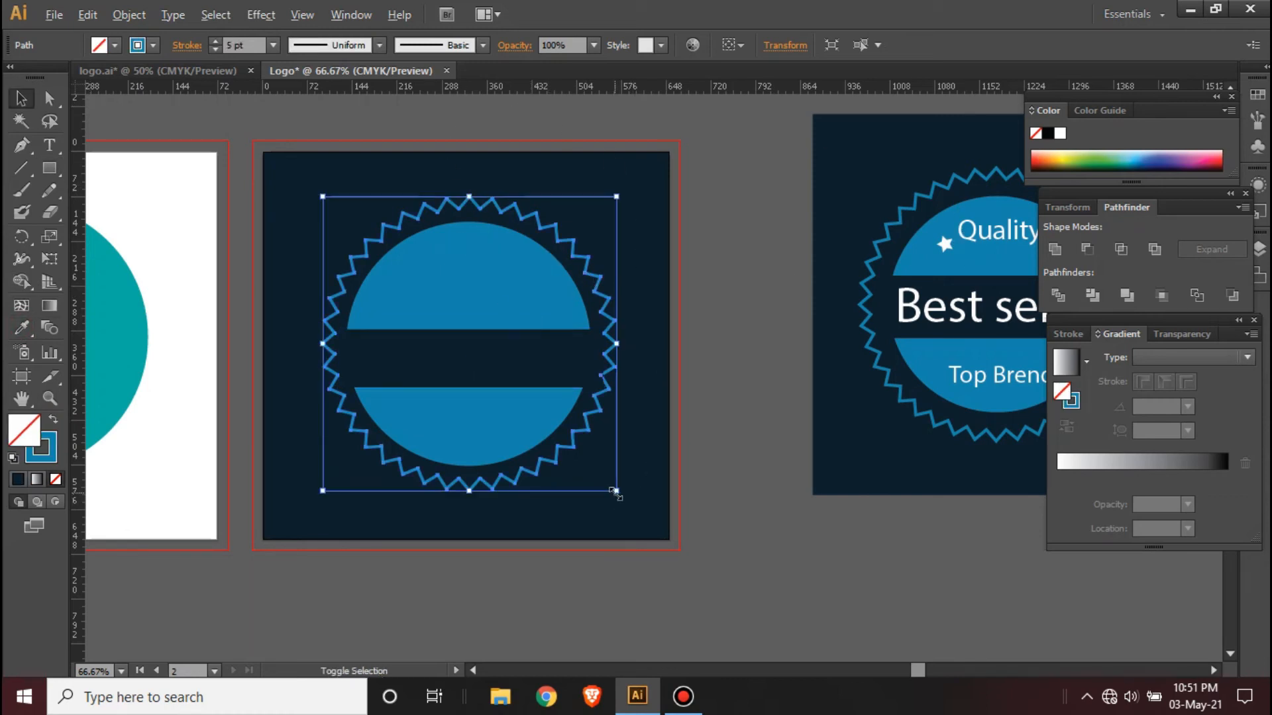
{"action": "left_click", "coordinate": [455, 381]}
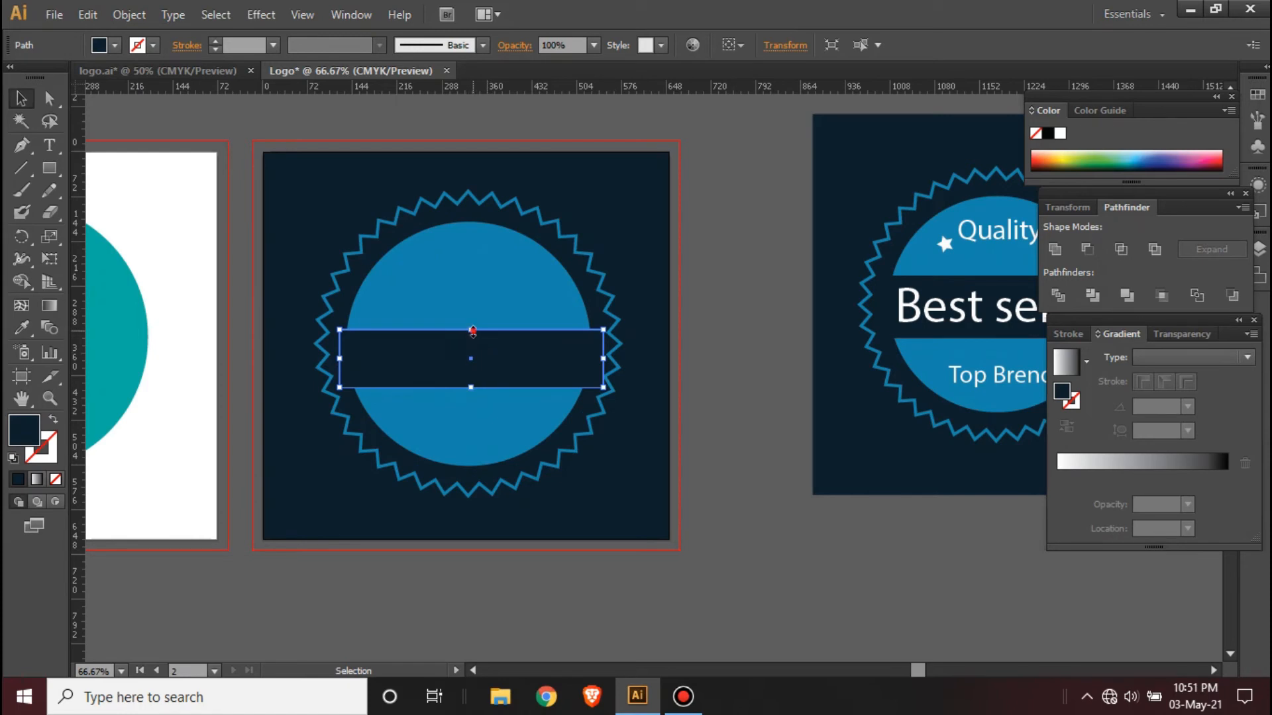
{"action": "left_click_drag", "start_coordinate": [471, 329], "coordinate": [472, 327]}
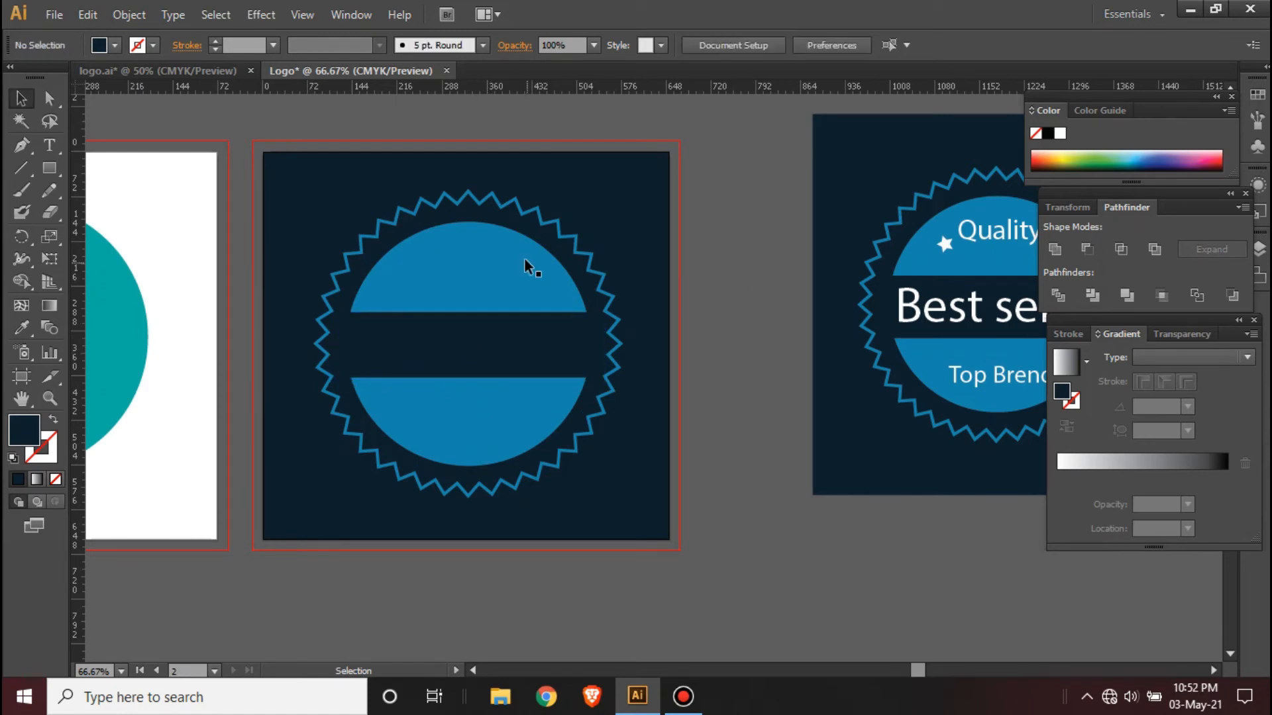
Add the text "Best seller" at the navy band of the new badge.
{"action": "left_click_drag", "start_coordinate": [683, 286], "coordinate": [423, 322]}
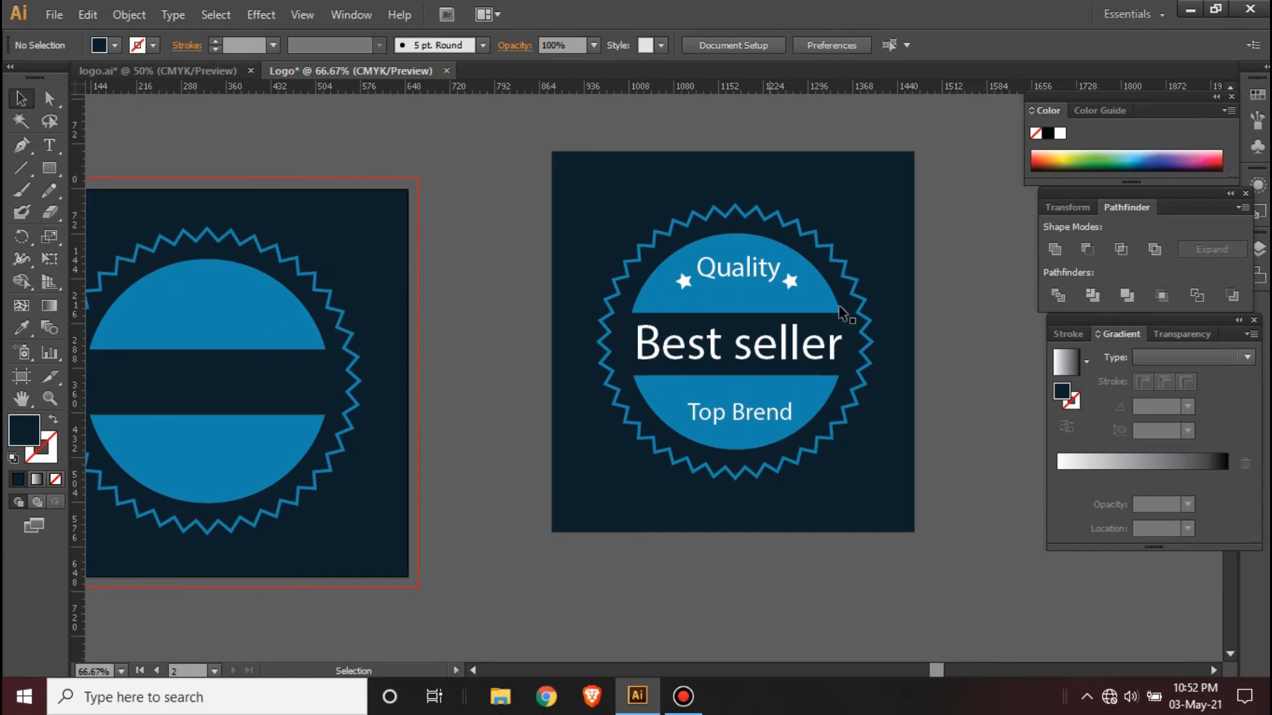
{"action": "left_click_drag", "start_coordinate": [498, 358], "coordinate": [748, 271]}
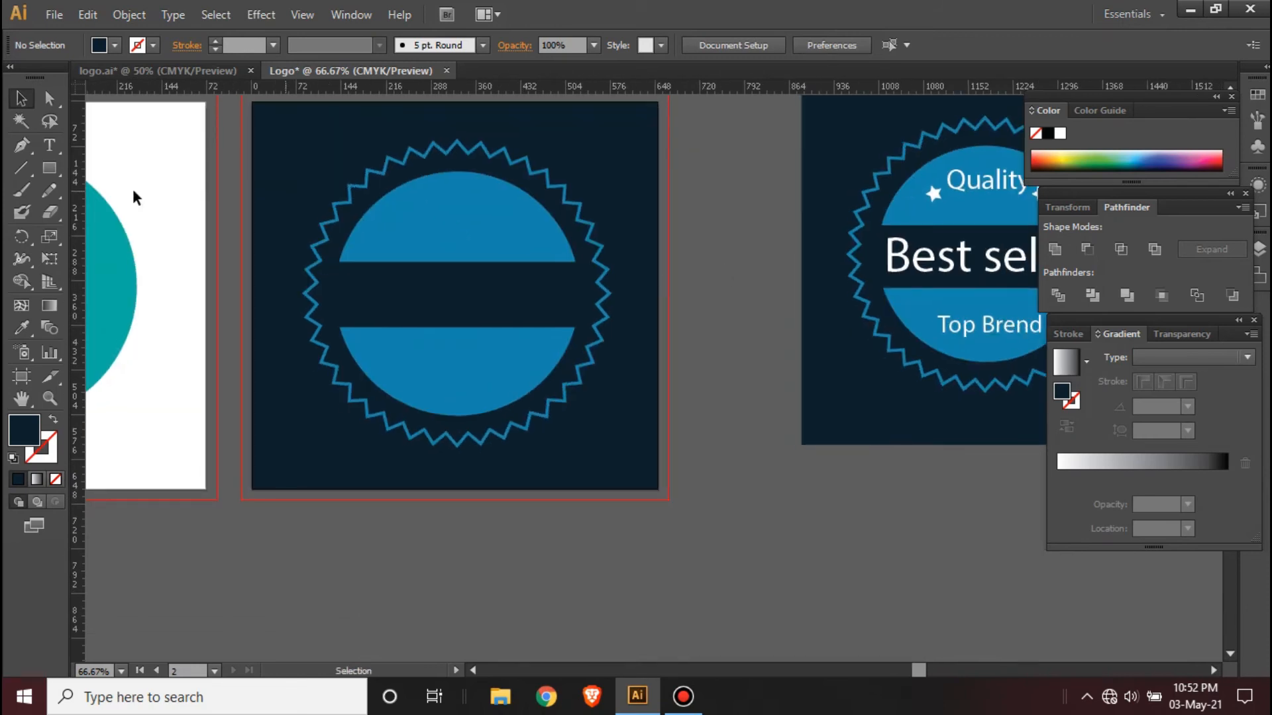
{"action": "left_click_drag", "start_coordinate": [59, 145], "coordinate": [153, 144]}
{"action": "left_click", "coordinate": [383, 286]}
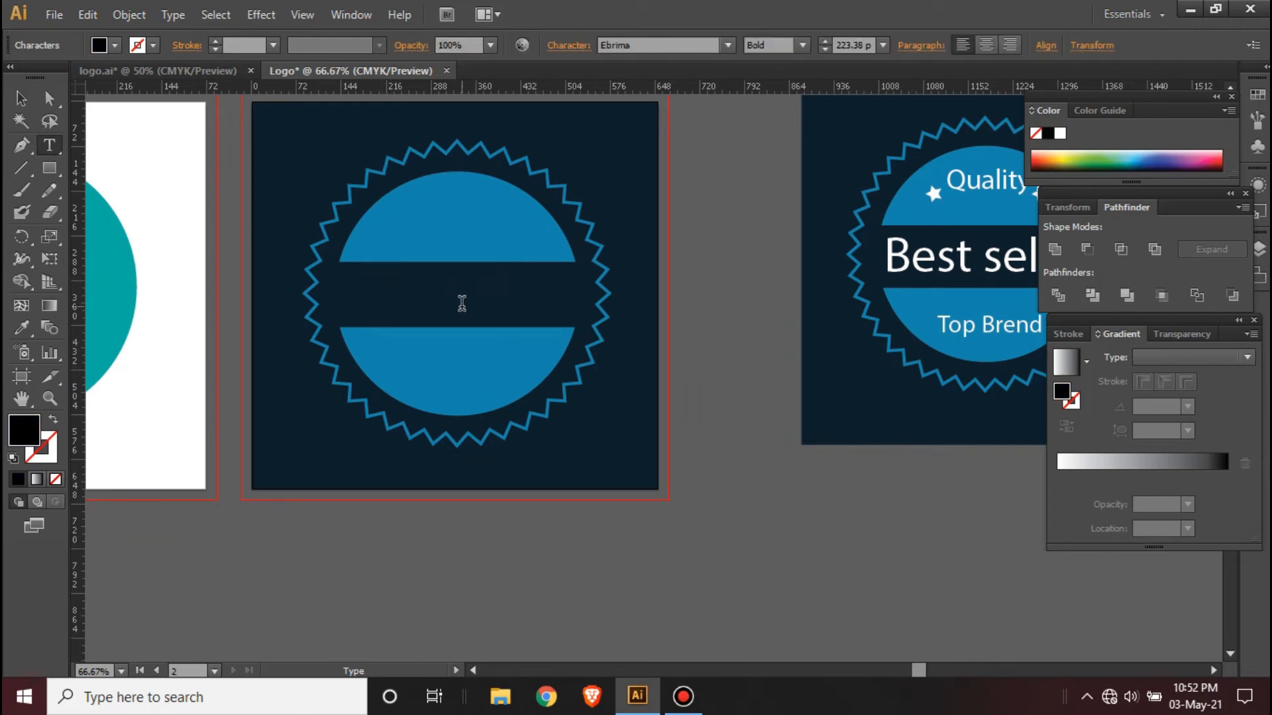
{"action": "type", "text": "Best"}
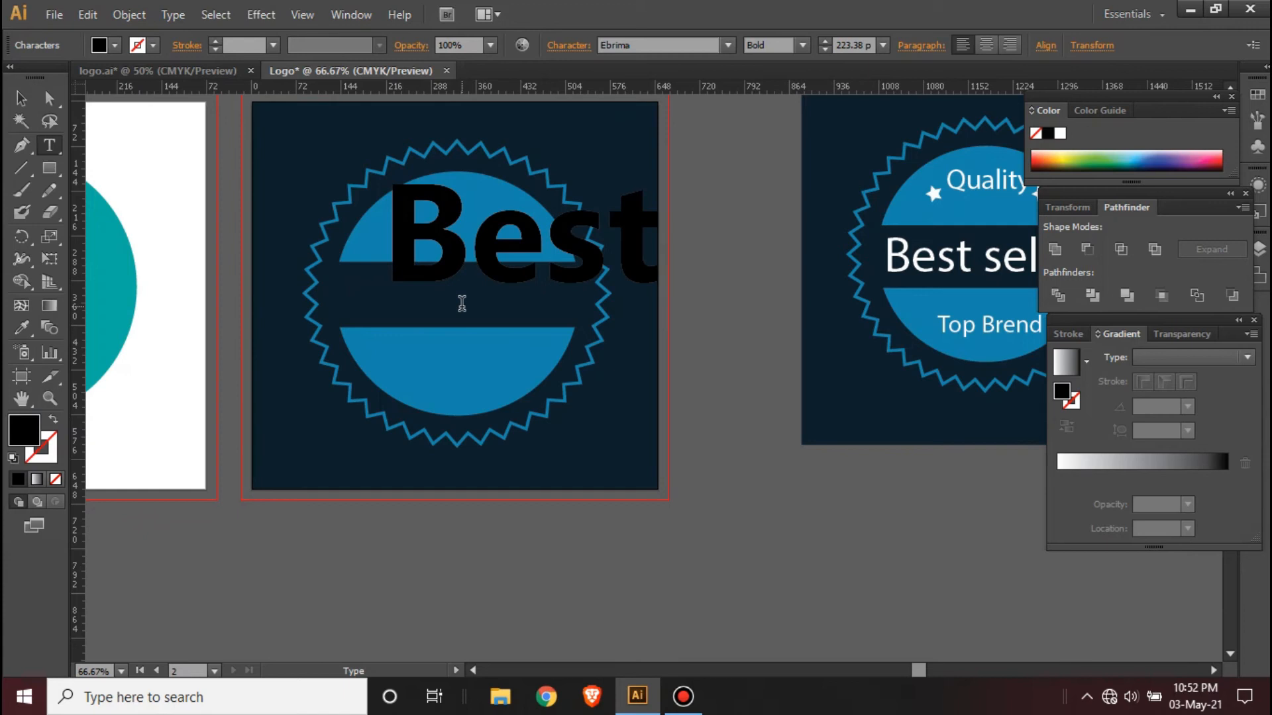
{"action": "type", "text": " seller"}
{"action": "left_click", "coordinate": [20, 98]}
Set the new Best seller text's font size to 30 pt.
{"action": "left_click_drag", "start_coordinate": [844, 408], "coordinate": [678, 446]}
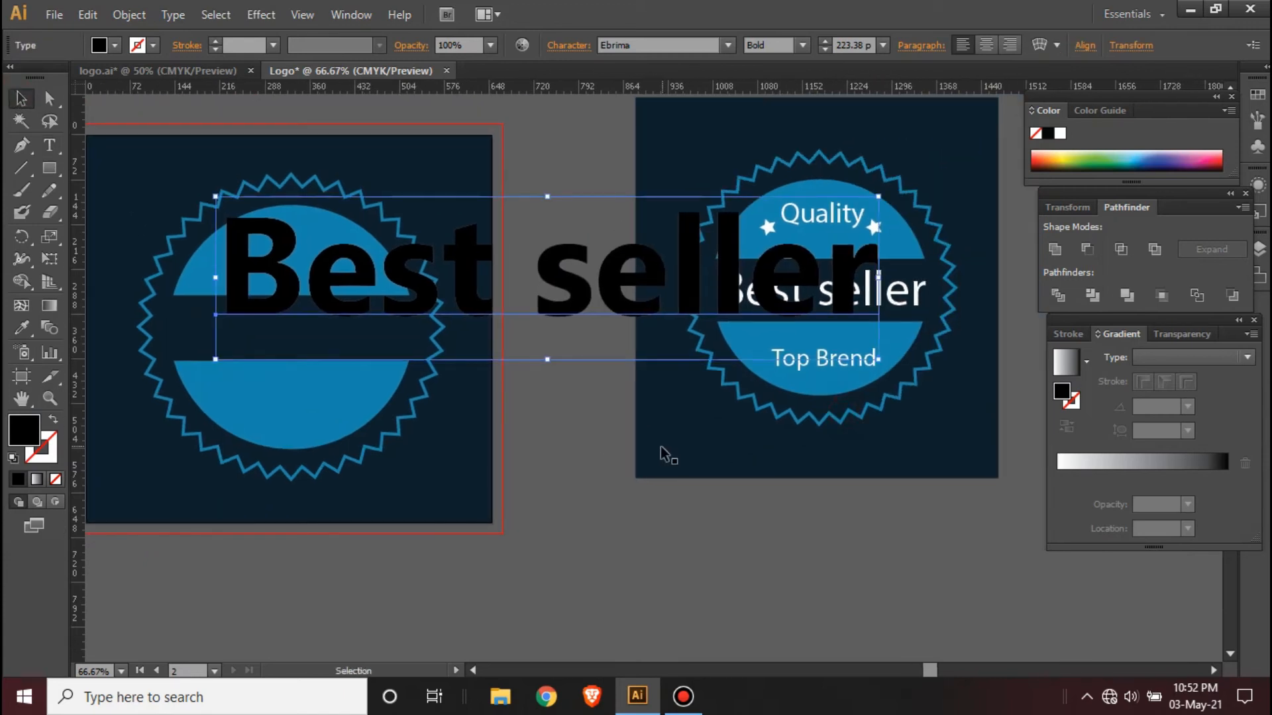
{"action": "double_click", "coordinate": [865, 46]}
{"action": "type", "text": "30"}
{"action": "key", "text": "Return"}
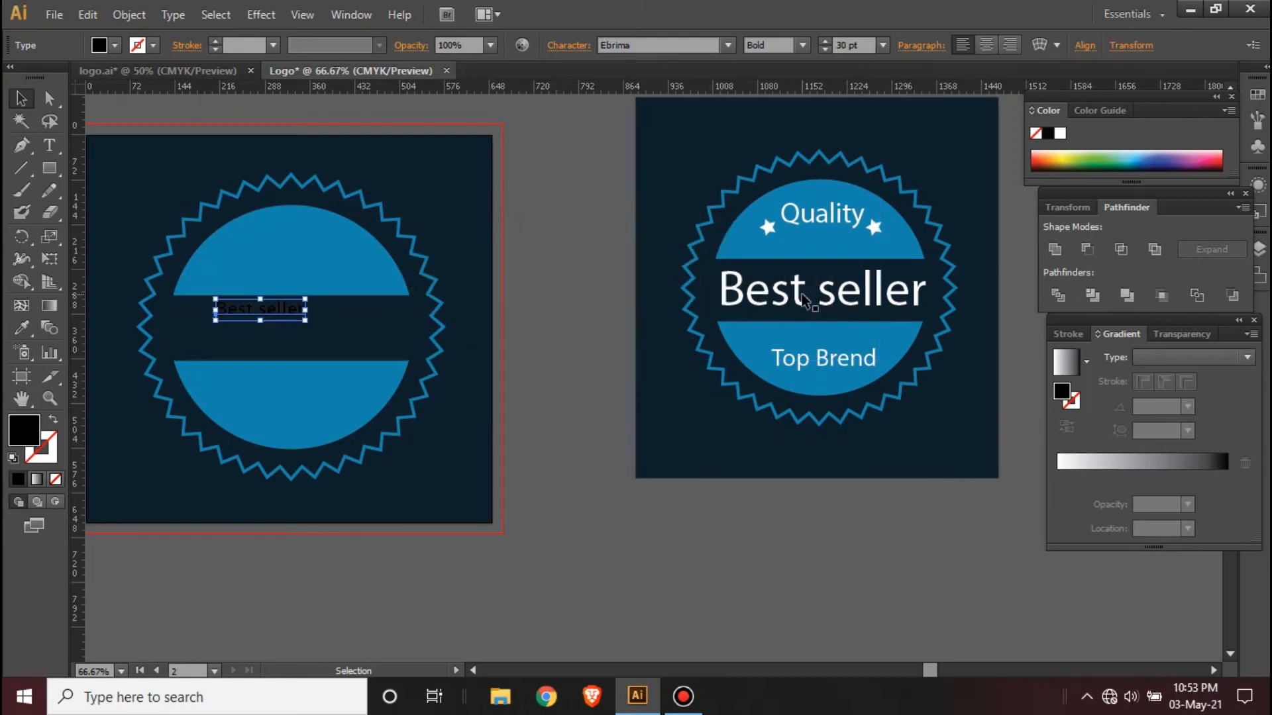
Check the font size of the reference badge's Best seller text and set the new text to 80 pt to match.
{"action": "left_click", "coordinate": [803, 303]}
{"action": "right_click", "coordinate": [800, 297]}
{"action": "left_click", "coordinate": [836, 403]}
{"action": "left_click", "coordinate": [800, 308]}
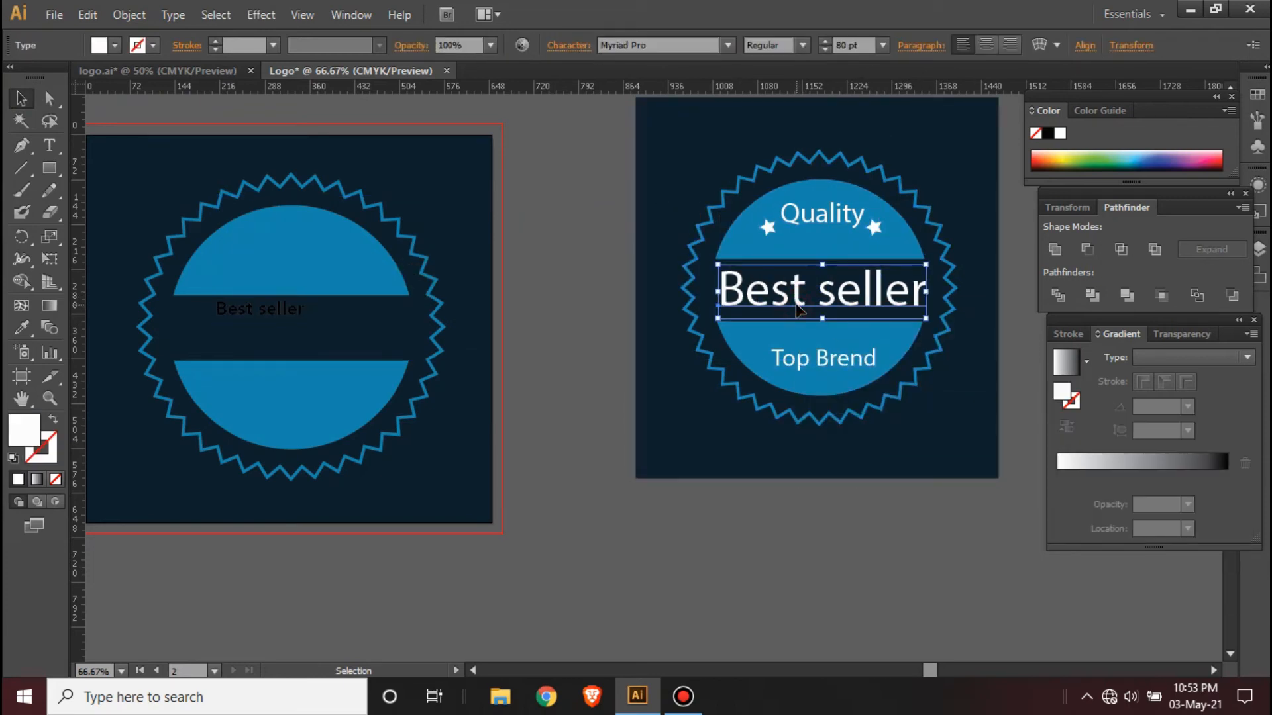
{"action": "left_click", "coordinate": [303, 312]}
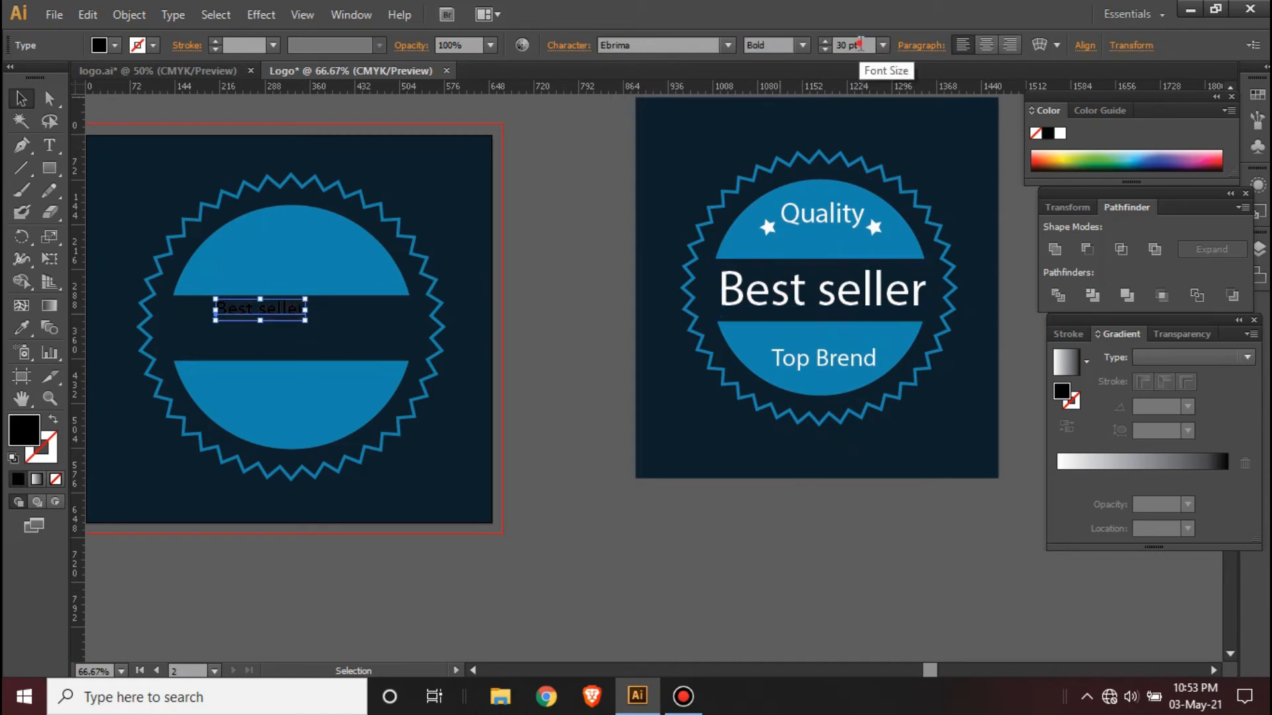
{"action": "double_click", "coordinate": [864, 45]}
{"action": "type", "text": "80"}
{"action": "key", "text": "Return"}
Fill the new Best seller text with white and move it onto the navy band between the blue segments.
{"action": "key", "text": "i"}
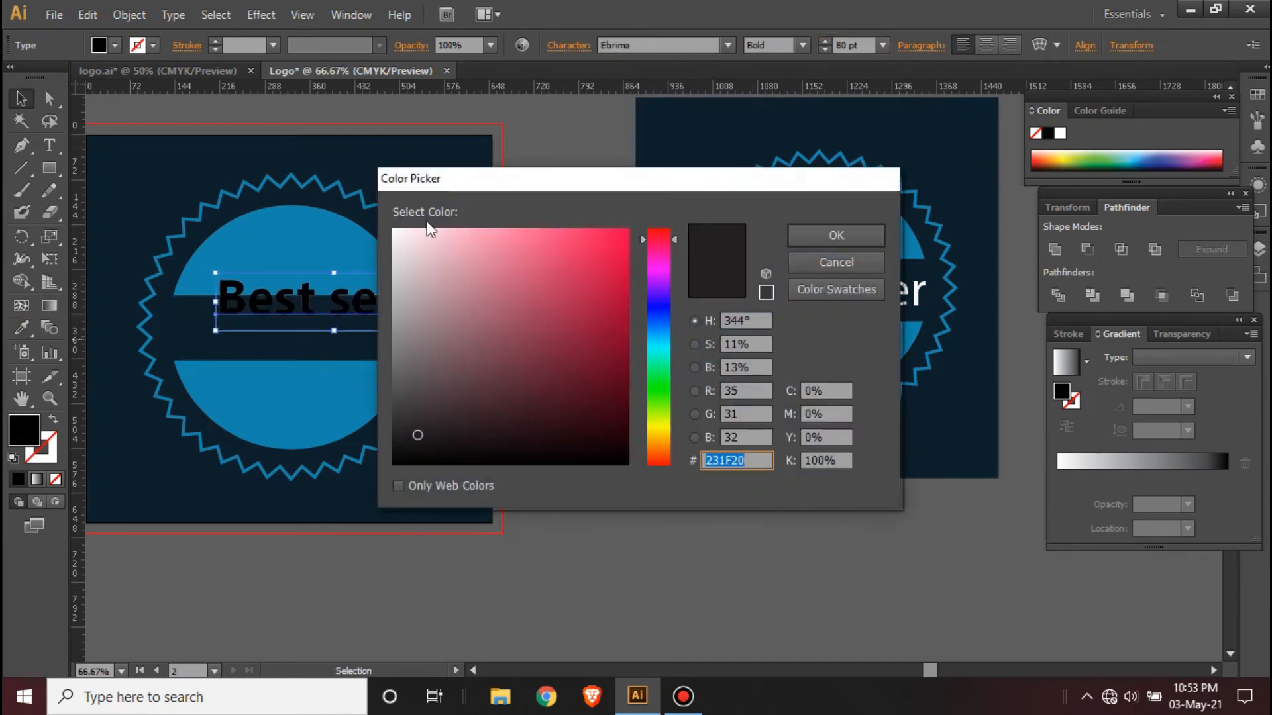
{"action": "left_click", "coordinate": [395, 232]}
{"action": "left_click", "coordinate": [835, 236]}
{"action": "left_click_drag", "start_coordinate": [419, 311], "coordinate": [375, 336]}
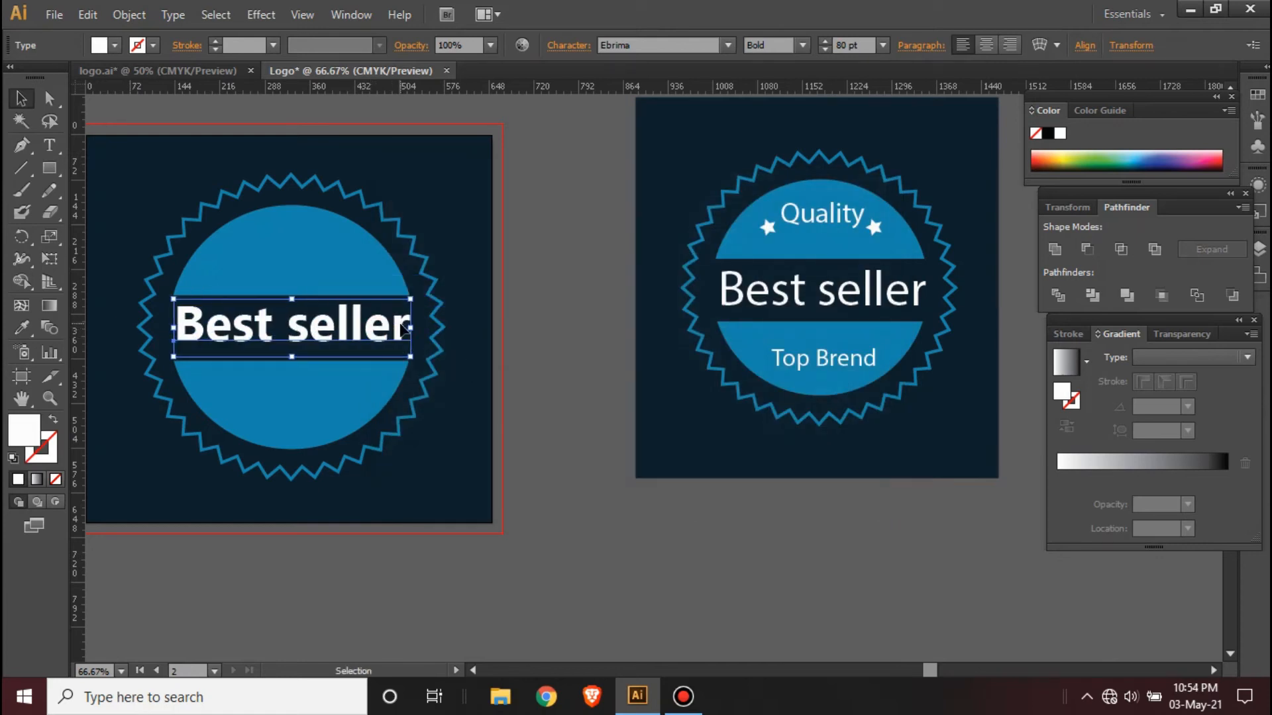
Change the new Best seller text's font style to Regular and set its size to 85 pt.
{"action": "left_click", "coordinate": [800, 45]}
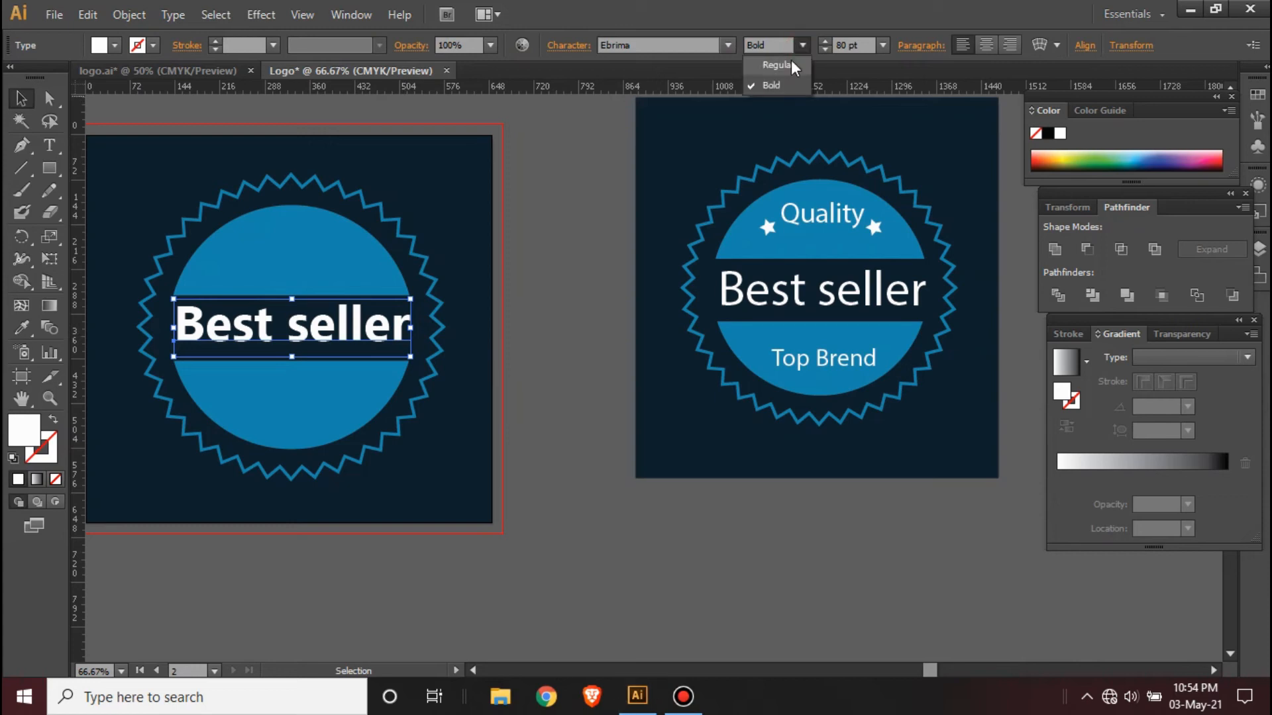
{"action": "left_click", "coordinate": [788, 65]}
{"action": "left_click", "coordinate": [843, 46]}
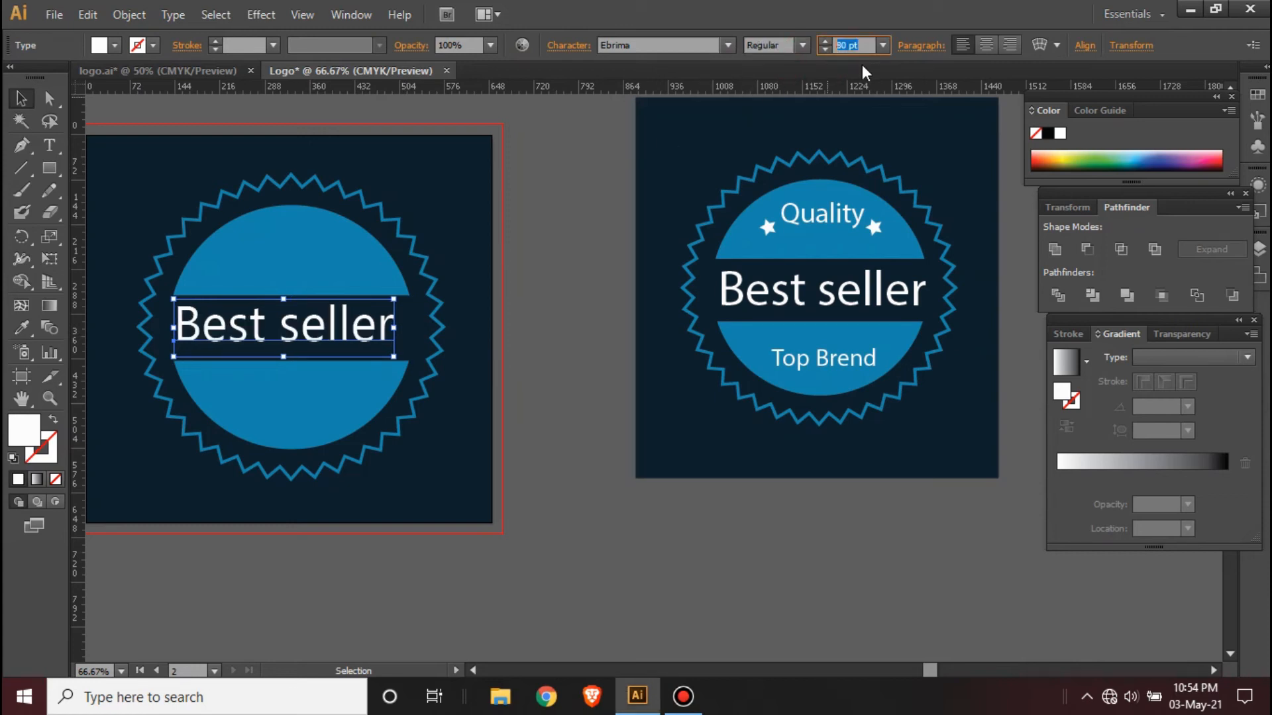
{"action": "type", "text": "82"}
{"action": "key", "text": "Return"}
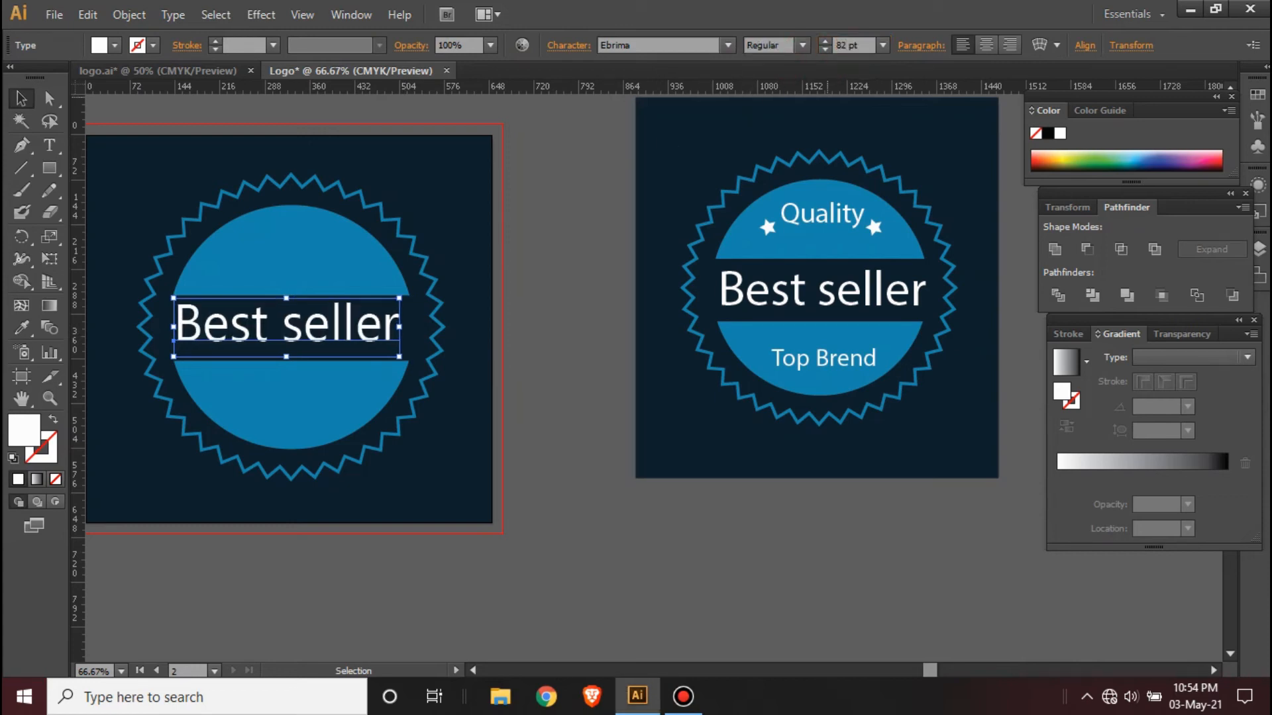
{"action": "left_click_drag", "start_coordinate": [864, 46], "coordinate": [803, 46]}
{"action": "type", "text": "85"}
{"action": "key", "text": "Return"}
{"action": "left_click", "coordinate": [577, 371]}
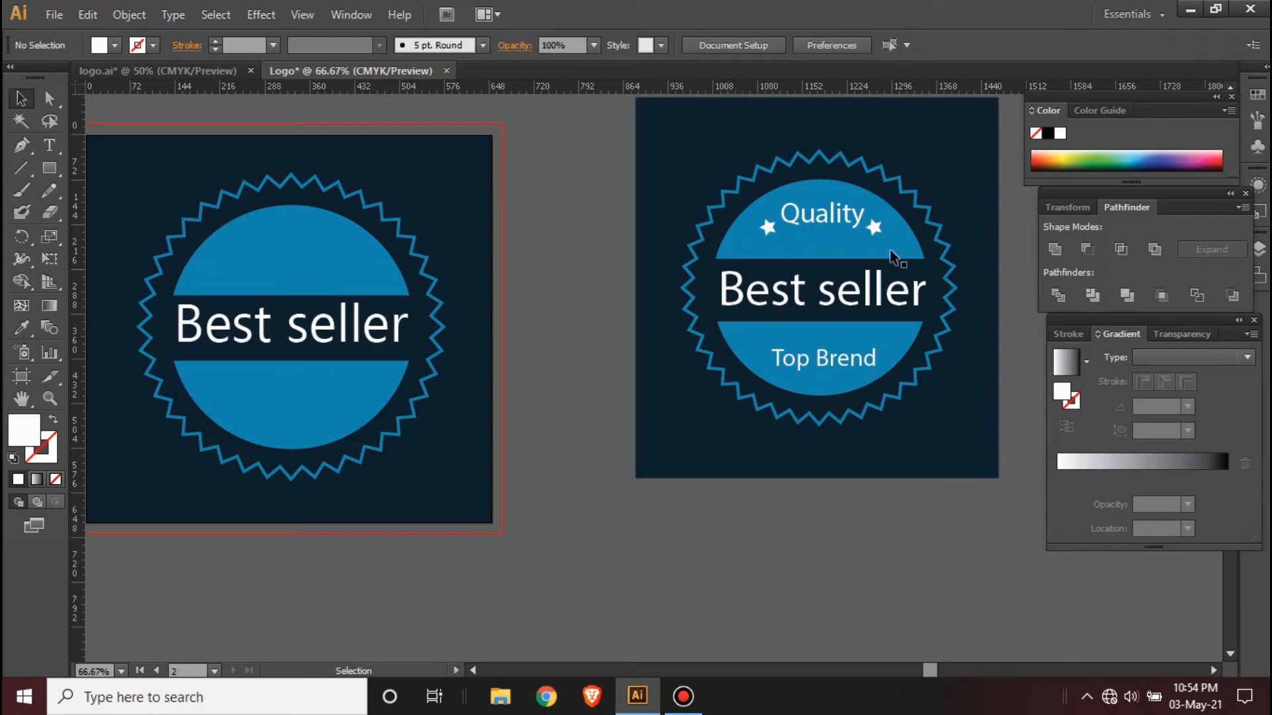
Add the text Quality over the upper blue segment of the new badge.
{"action": "left_click", "coordinate": [54, 149]}
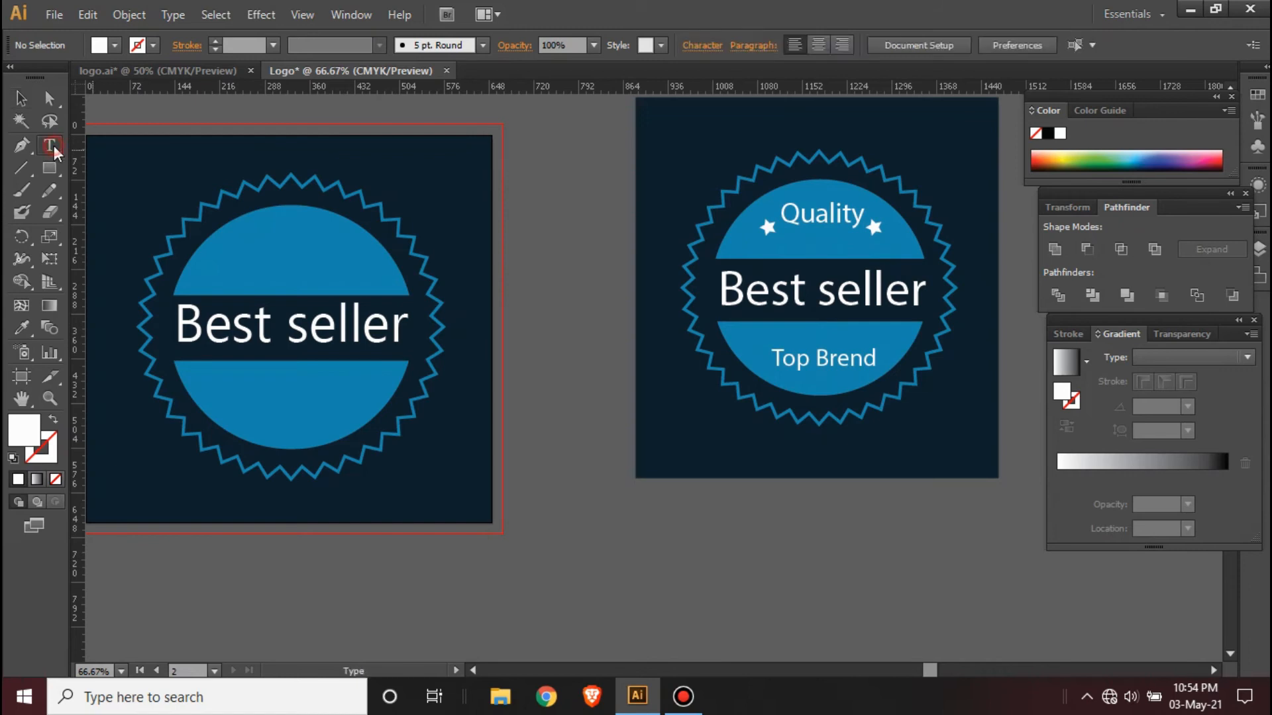
{"action": "left_click", "coordinate": [242, 231]}
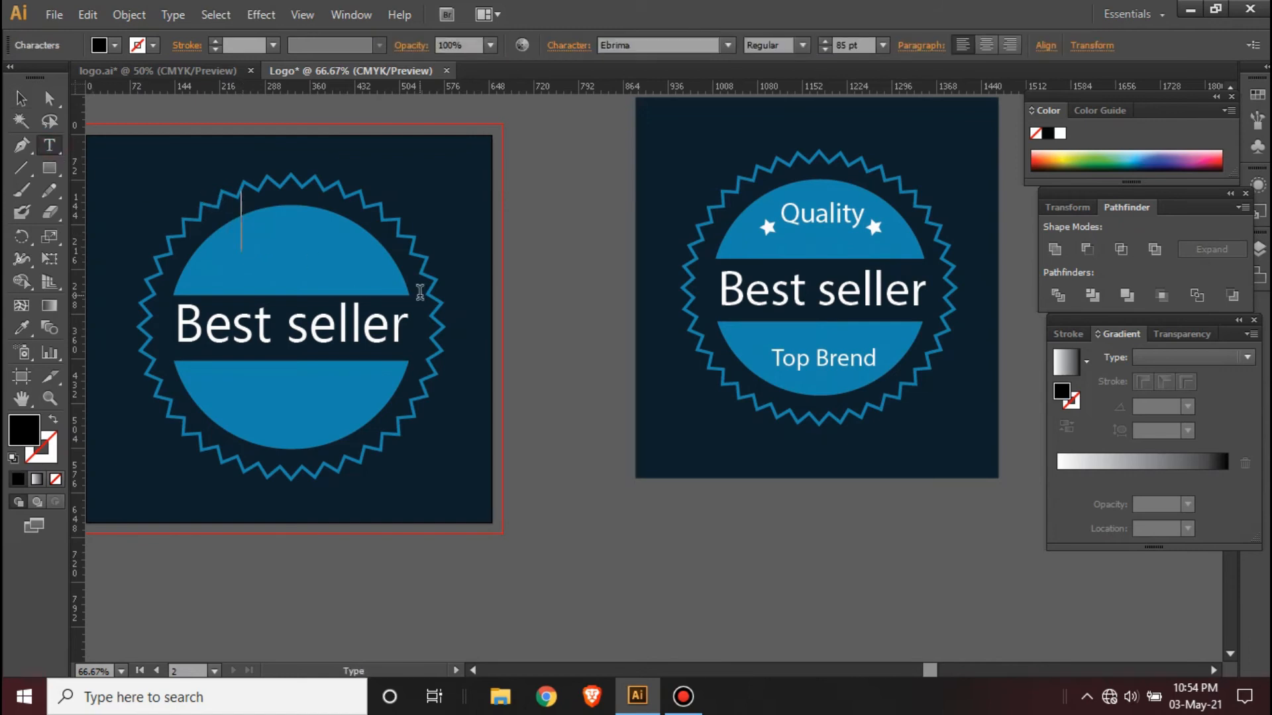
{"action": "type", "text": "q"}
{"action": "key", "text": "BackSpace"}
{"action": "type", "text": "Quality"}
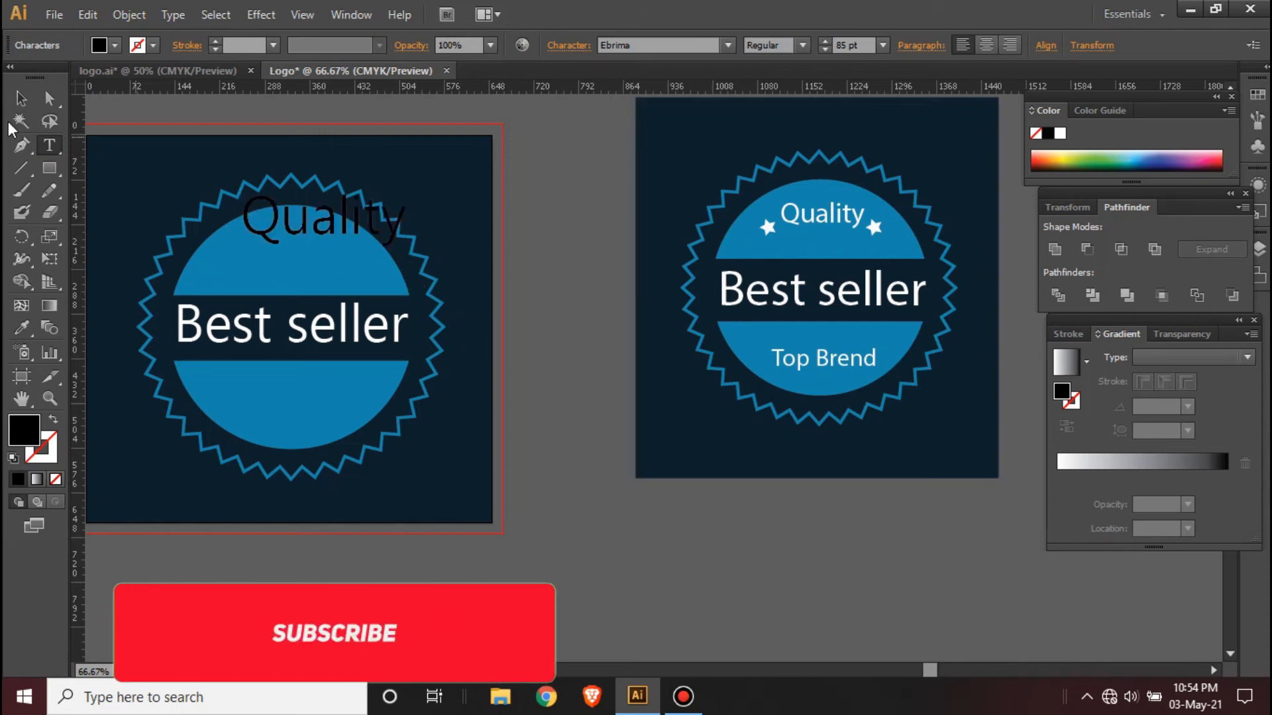
{"action": "key", "text": "Escape"}
Check the reference badge's Quality text size and set the new Quality text to 45 pt to match.
{"action": "left_click", "coordinate": [807, 213]}
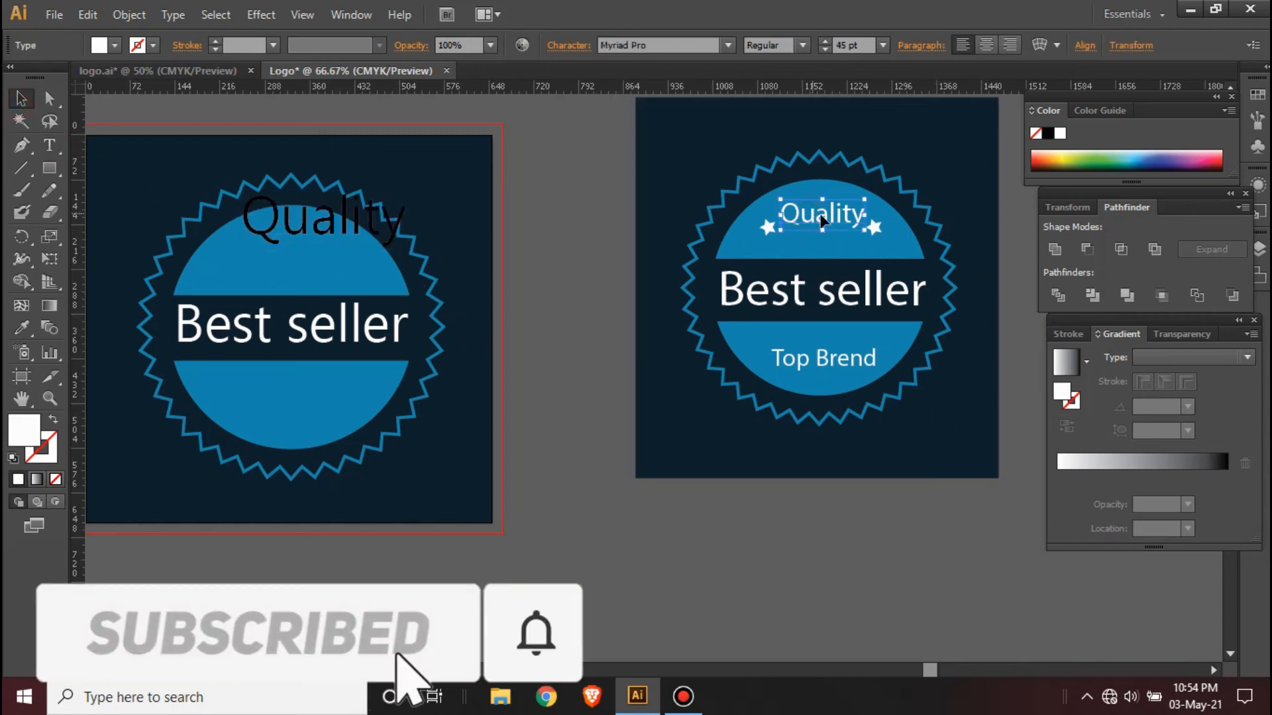
{"action": "left_click", "coordinate": [343, 234]}
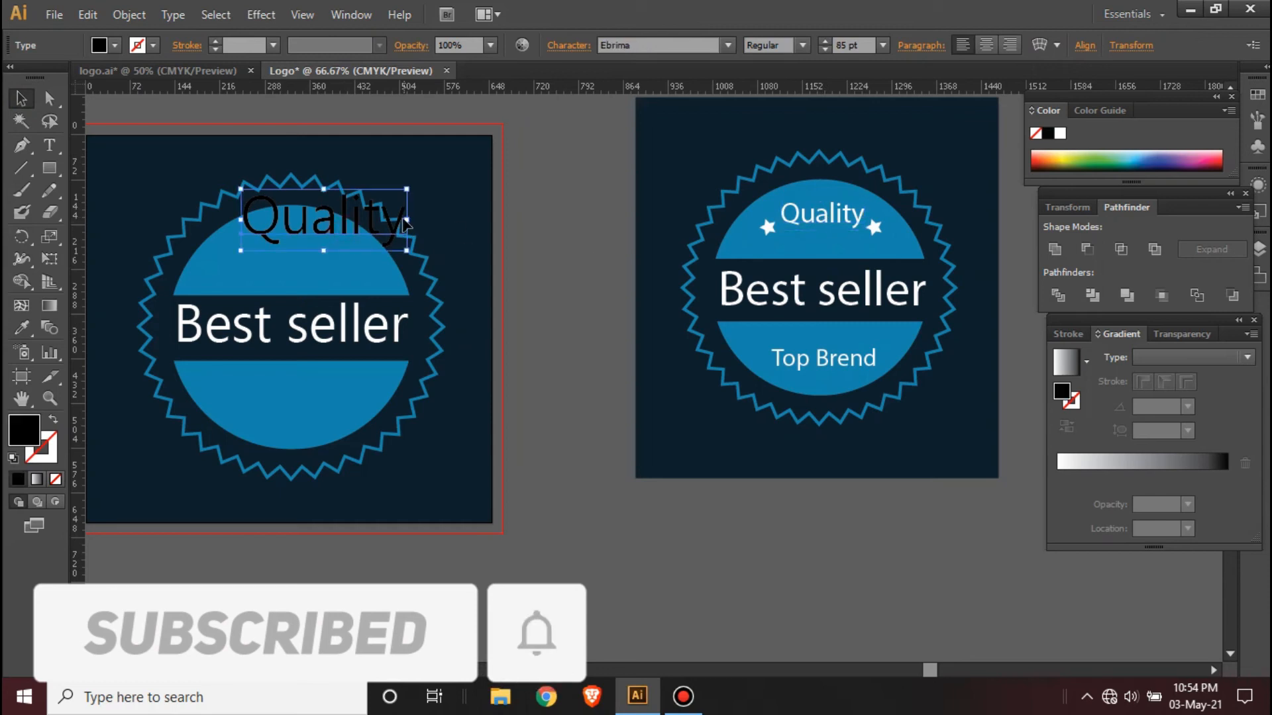
{"action": "left_click", "coordinate": [854, 45]}
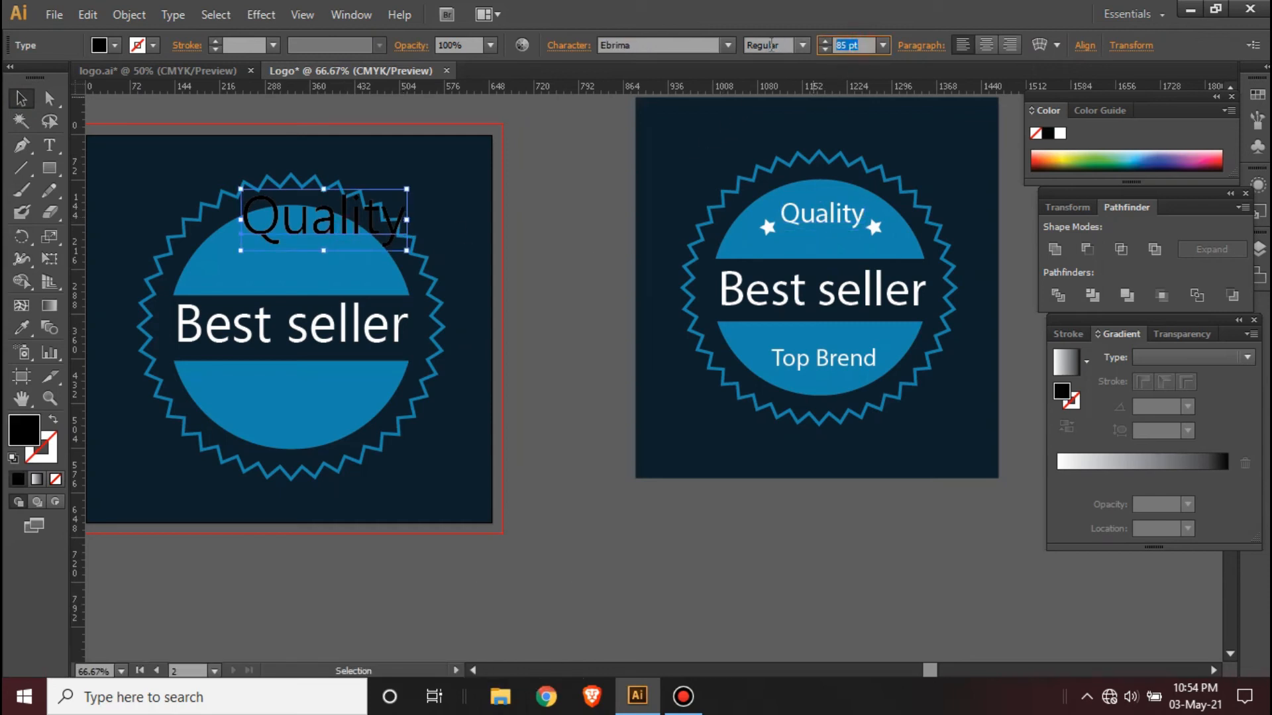
{"action": "type", "text": "45"}
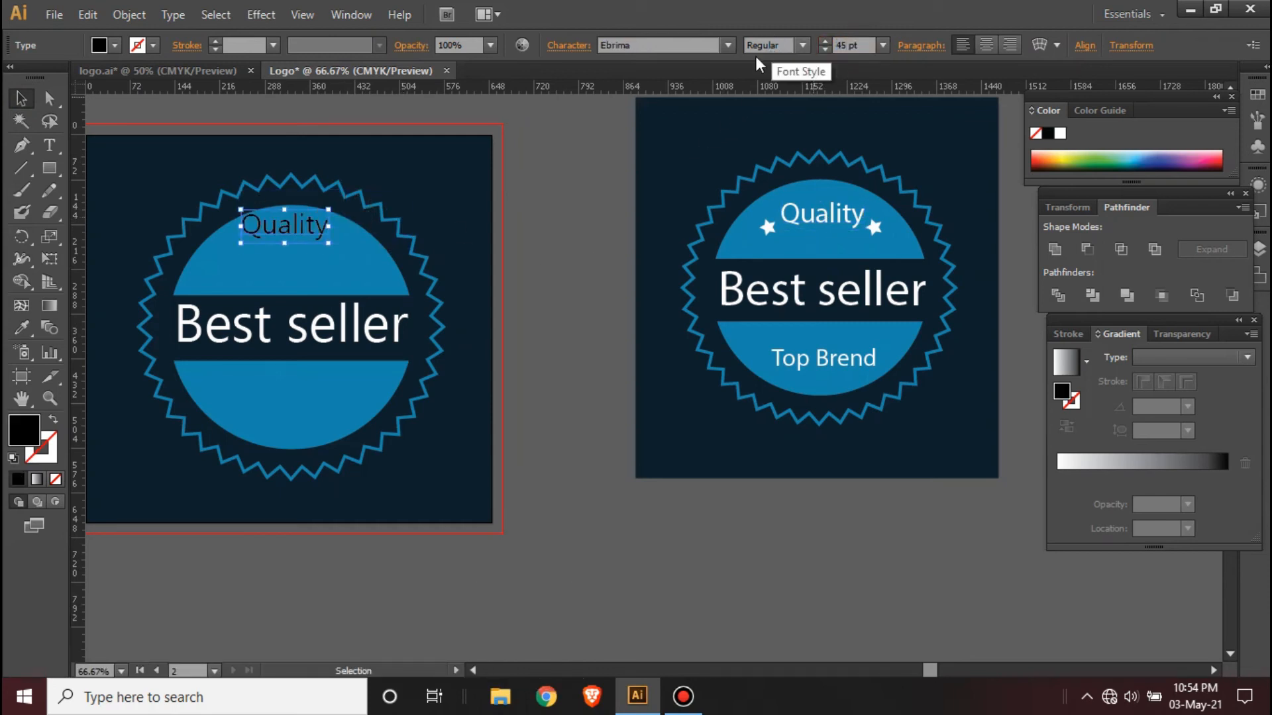
Fill the new Quality text with white.
{"action": "double_click", "coordinate": [24, 429]}
{"action": "left_click", "coordinate": [393, 230]}
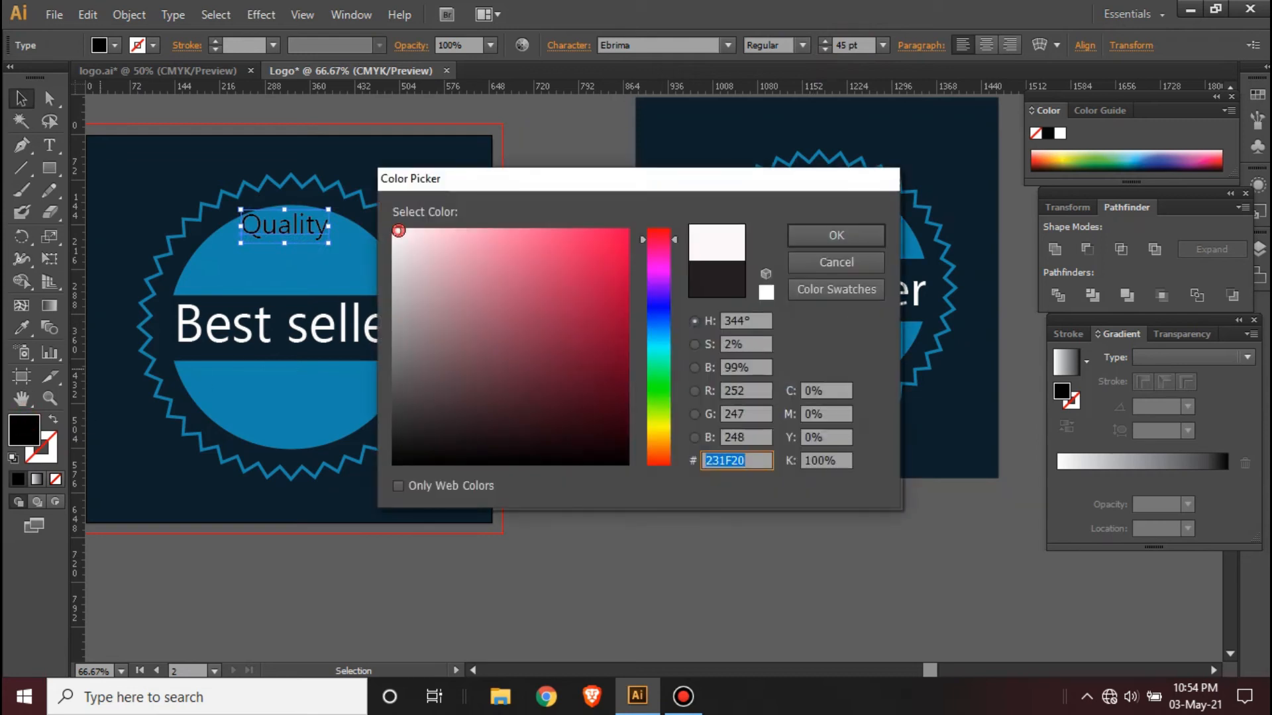
{"action": "left_click", "coordinate": [841, 235]}
Set the new Quality text's size to 50 pt and centre it in the upper blue segment.
{"action": "type", "text": "50"}
{"action": "key", "text": "Return"}
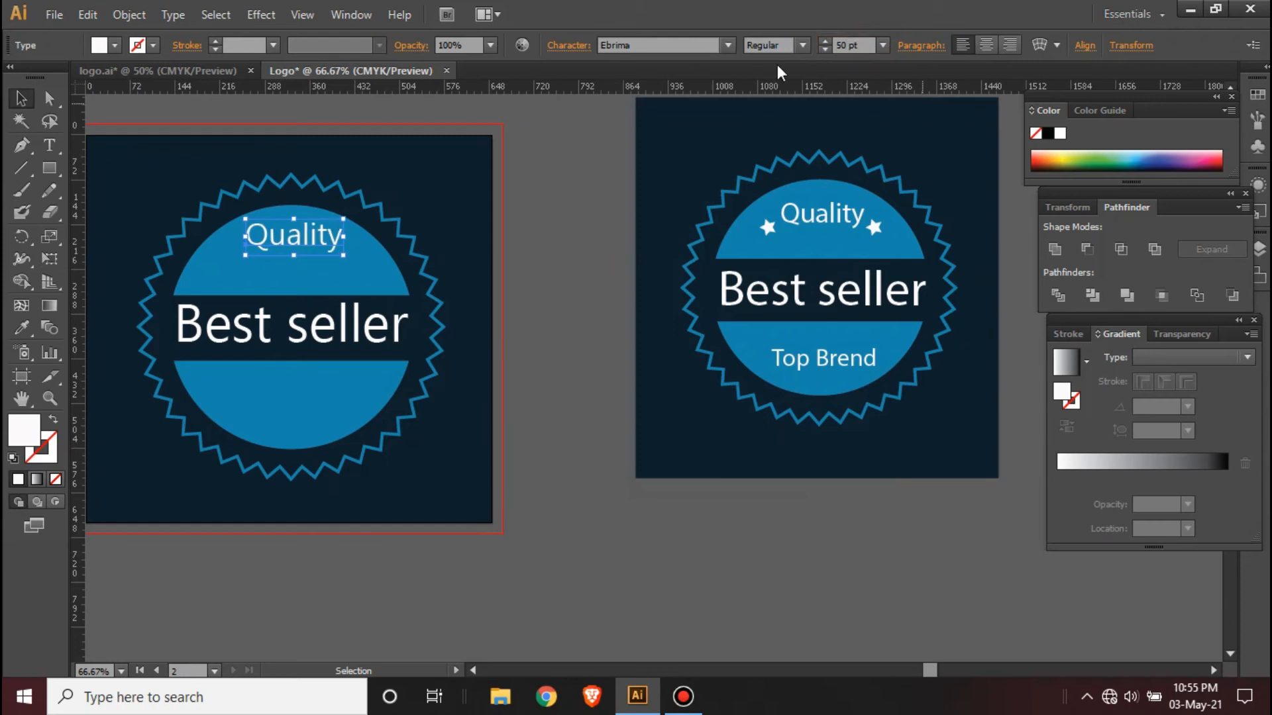
{"action": "left_click_drag", "start_coordinate": [329, 252], "coordinate": [327, 260]}
{"action": "left_click", "coordinate": [566, 338]}
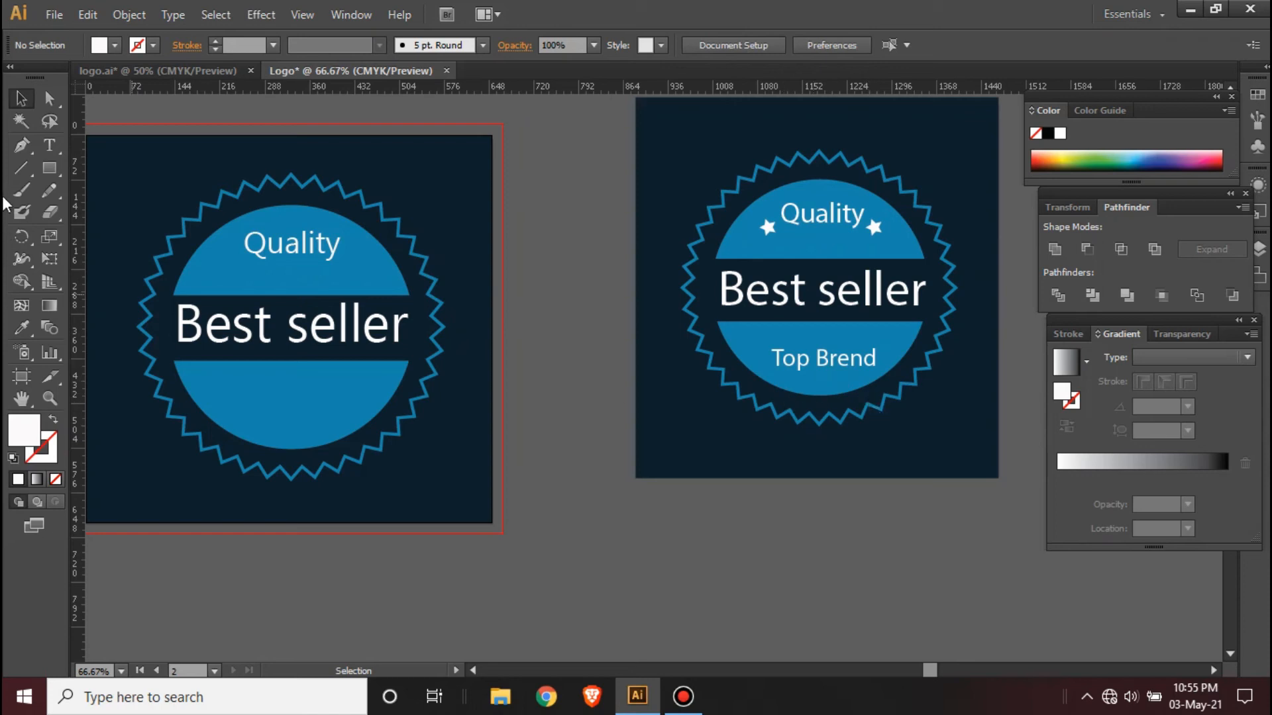
Add the text Top Brend in the lower blue segment of the new badge.
{"action": "left_click", "coordinate": [50, 148]}
{"action": "left_click", "coordinate": [167, 148]}
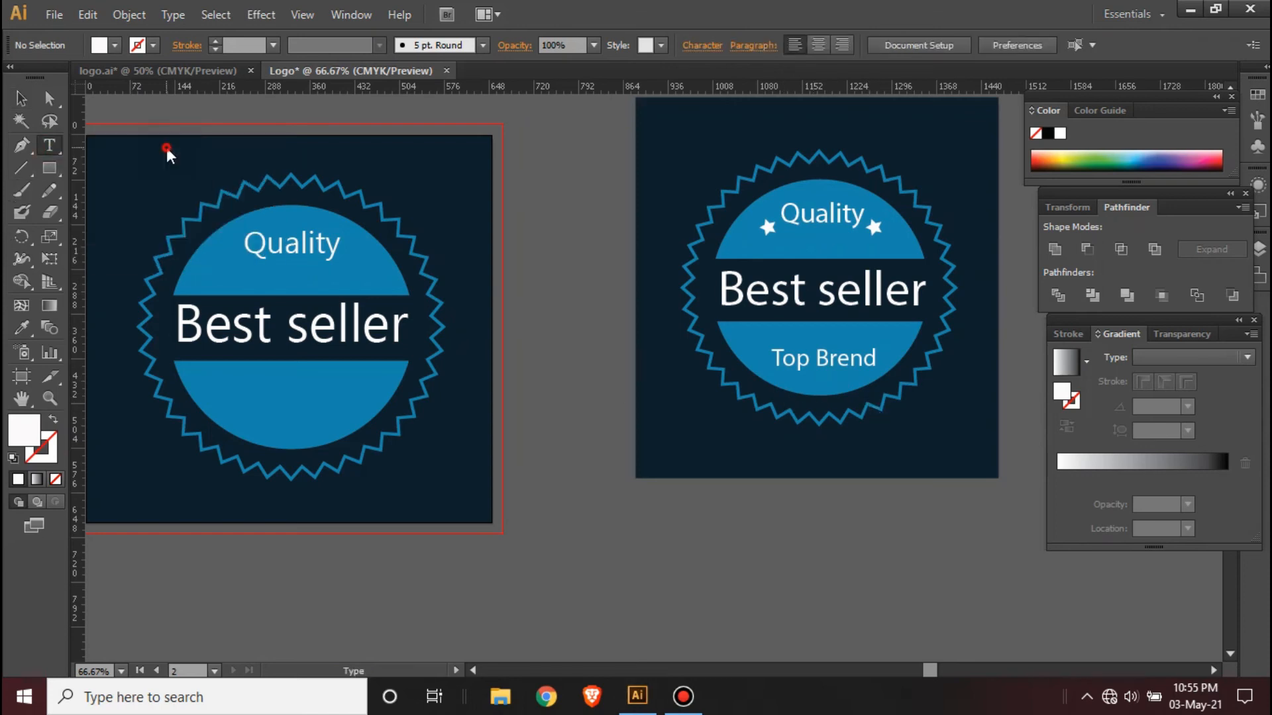
{"action": "left_click", "coordinate": [271, 419]}
{"action": "type", "text": "To"}
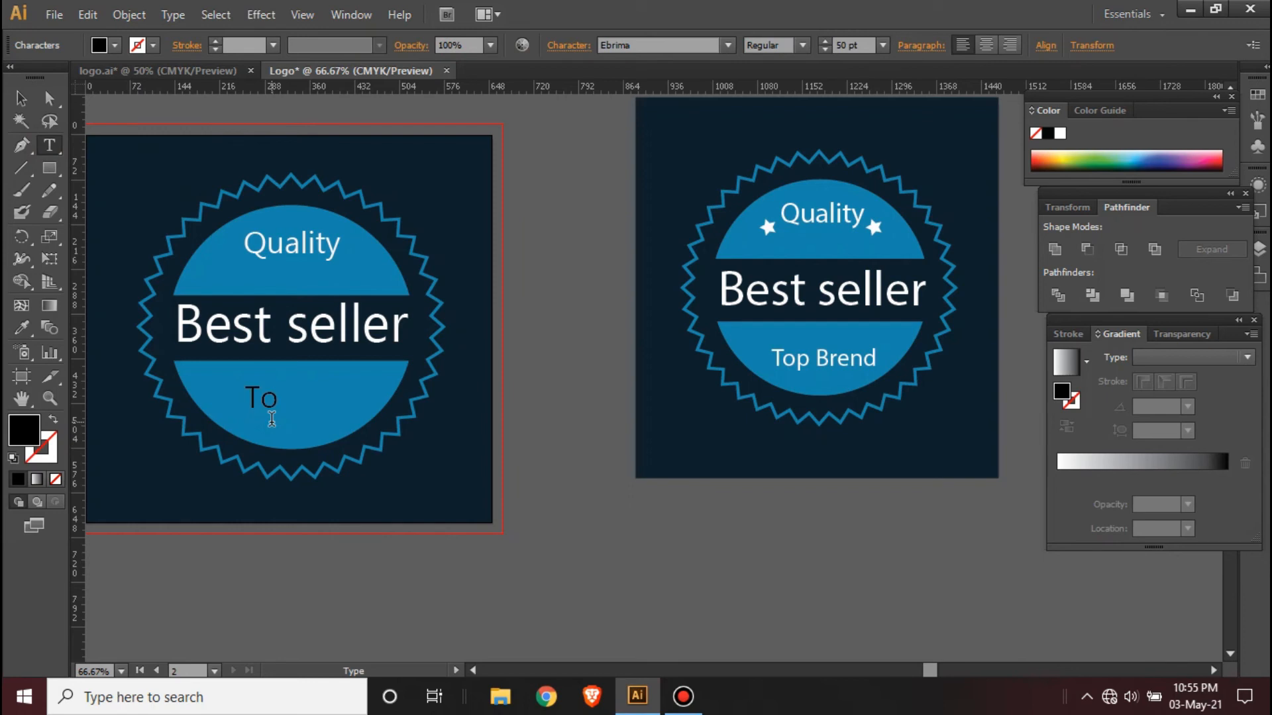
{"action": "type", "text": "p Brend"}
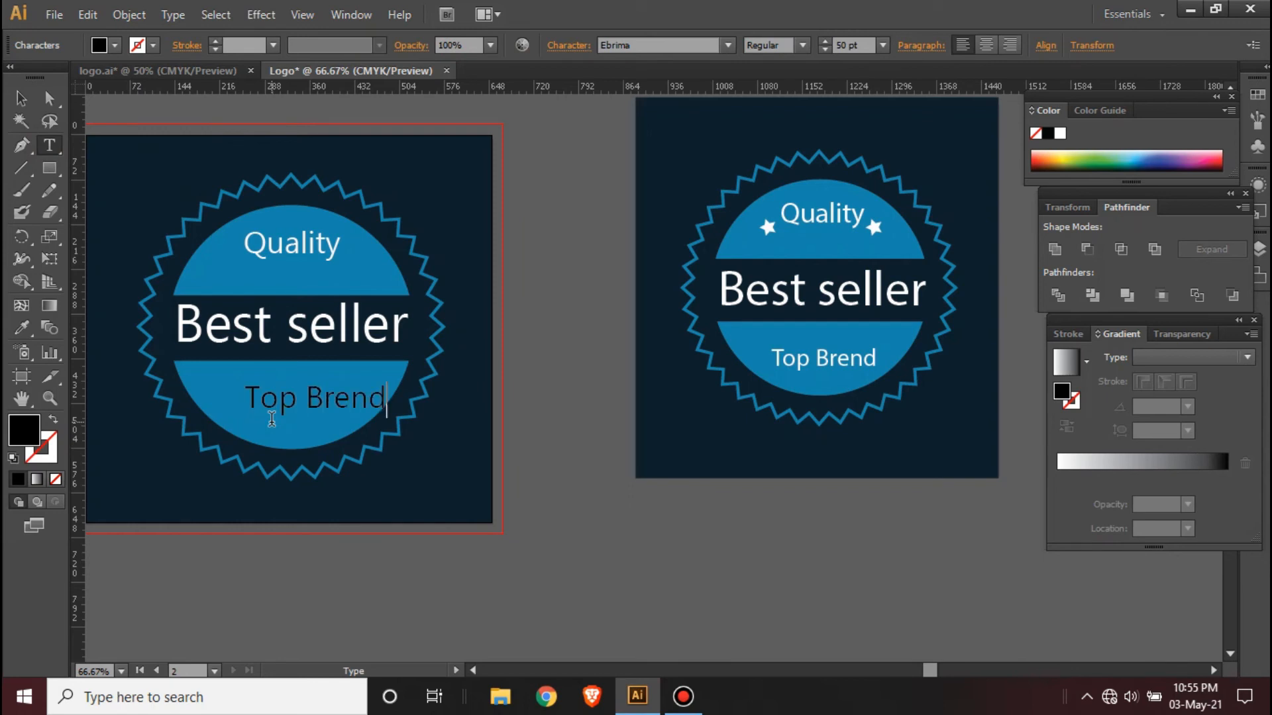
{"action": "left_click", "coordinate": [20, 96]}
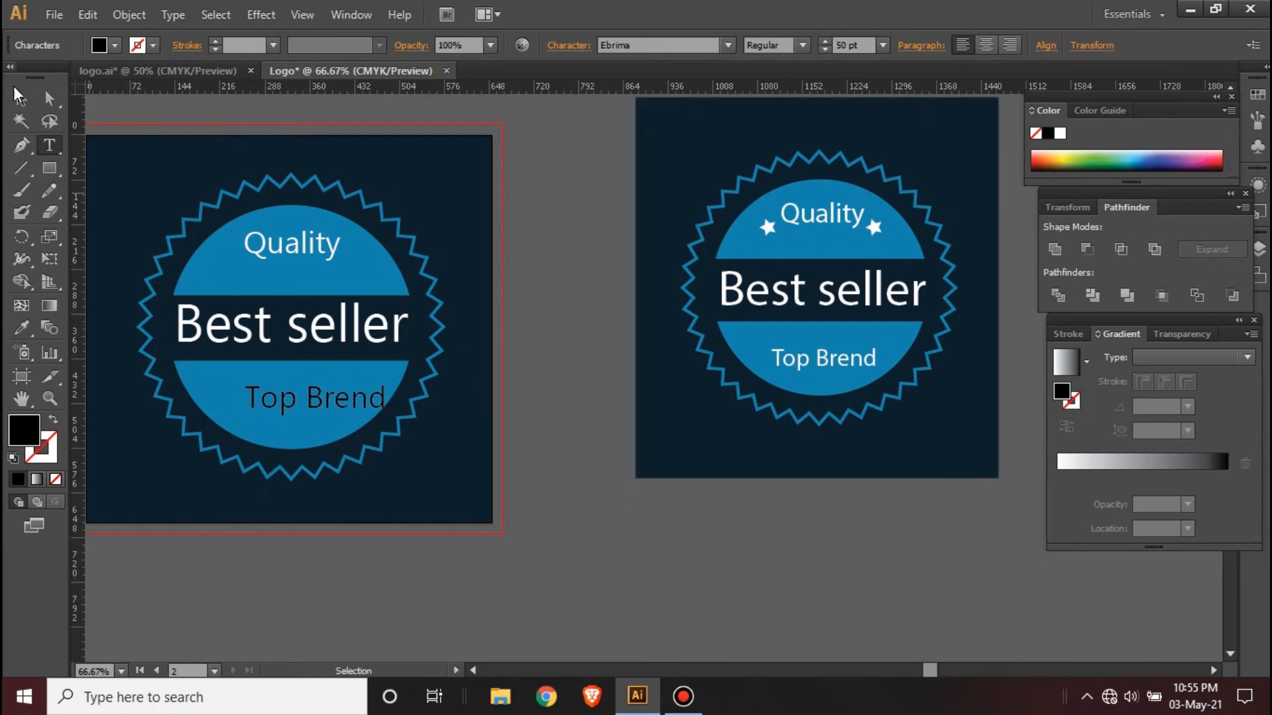
Fill the new Top Brend text with white.
{"action": "double_click", "coordinate": [25, 437]}
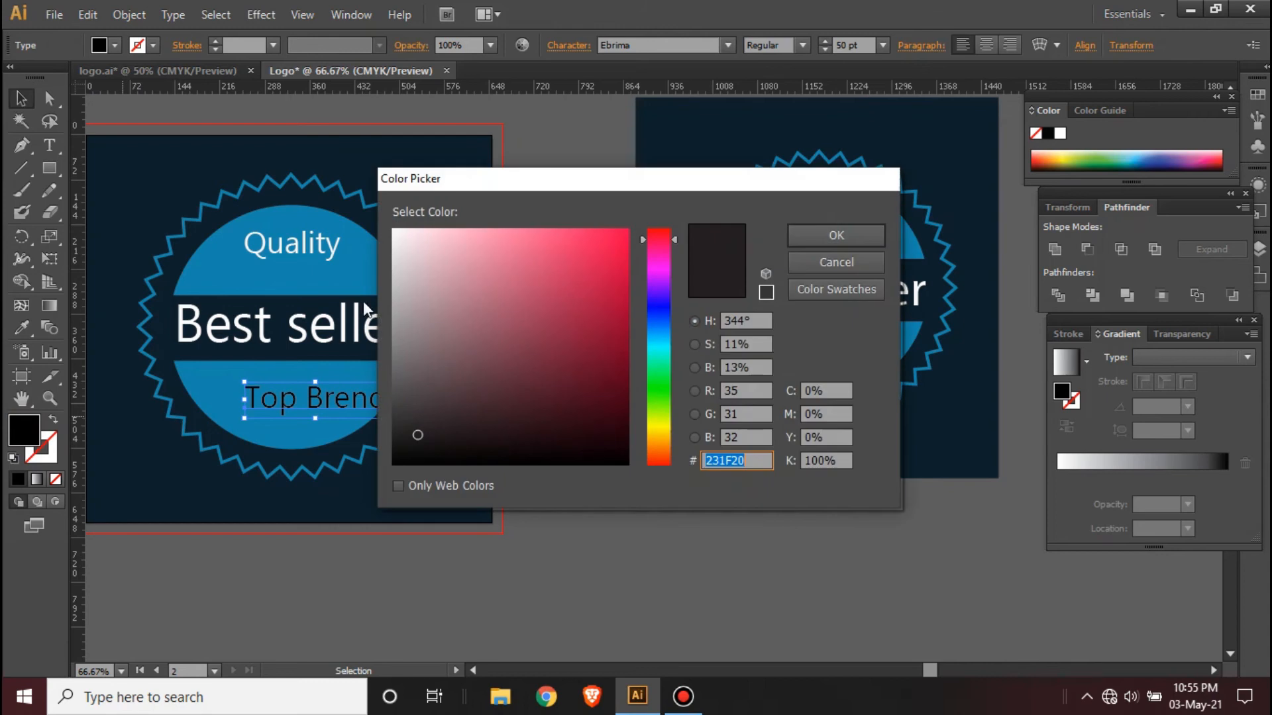
{"action": "left_click", "coordinate": [396, 233]}
{"action": "key", "text": "Return"}
Set the new Top Brend text's size to 45 pt and centre it in the lower blue segment.
{"action": "left_click", "coordinate": [863, 40]}
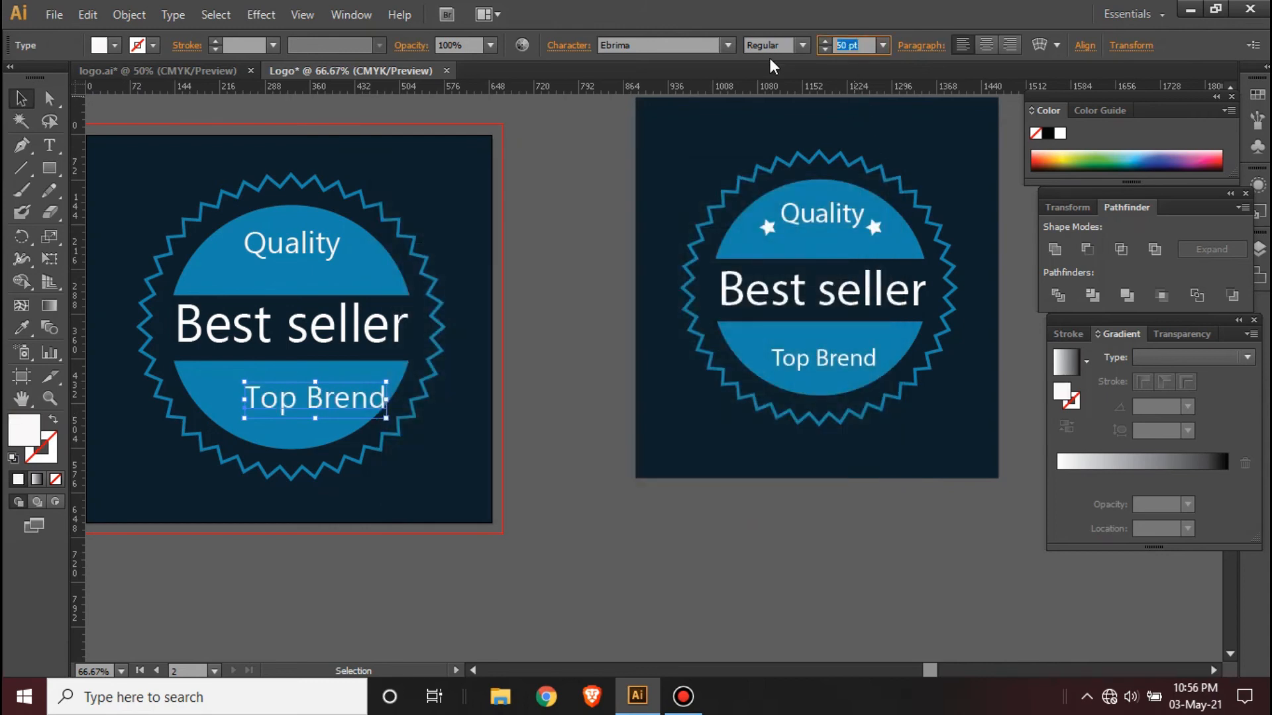
{"action": "type", "text": "45"}
{"action": "key", "text": "Return"}
{"action": "left_click_drag", "start_coordinate": [349, 403], "coordinate": [332, 414]}
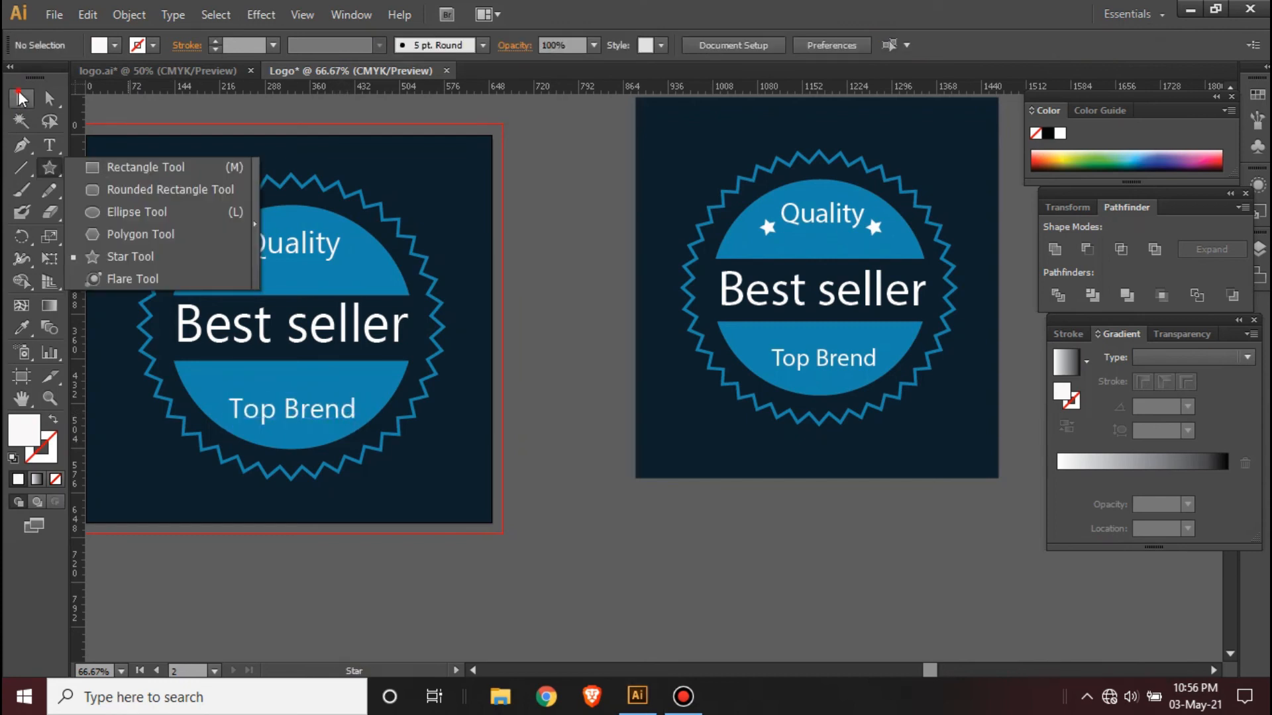
Draw a small white five-pointed star in the empty space between the artboard and the reference badge.
{"action": "left_click", "coordinate": [22, 99]}
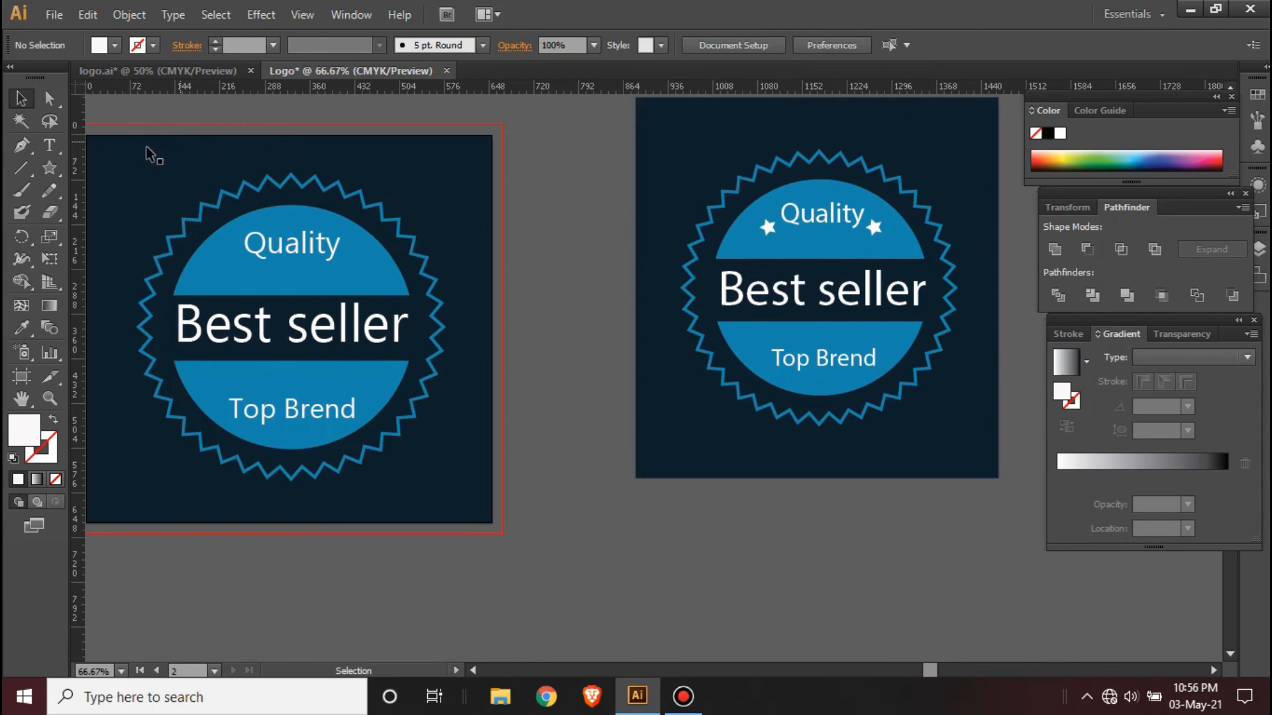
{"action": "left_click", "coordinate": [50, 168]}
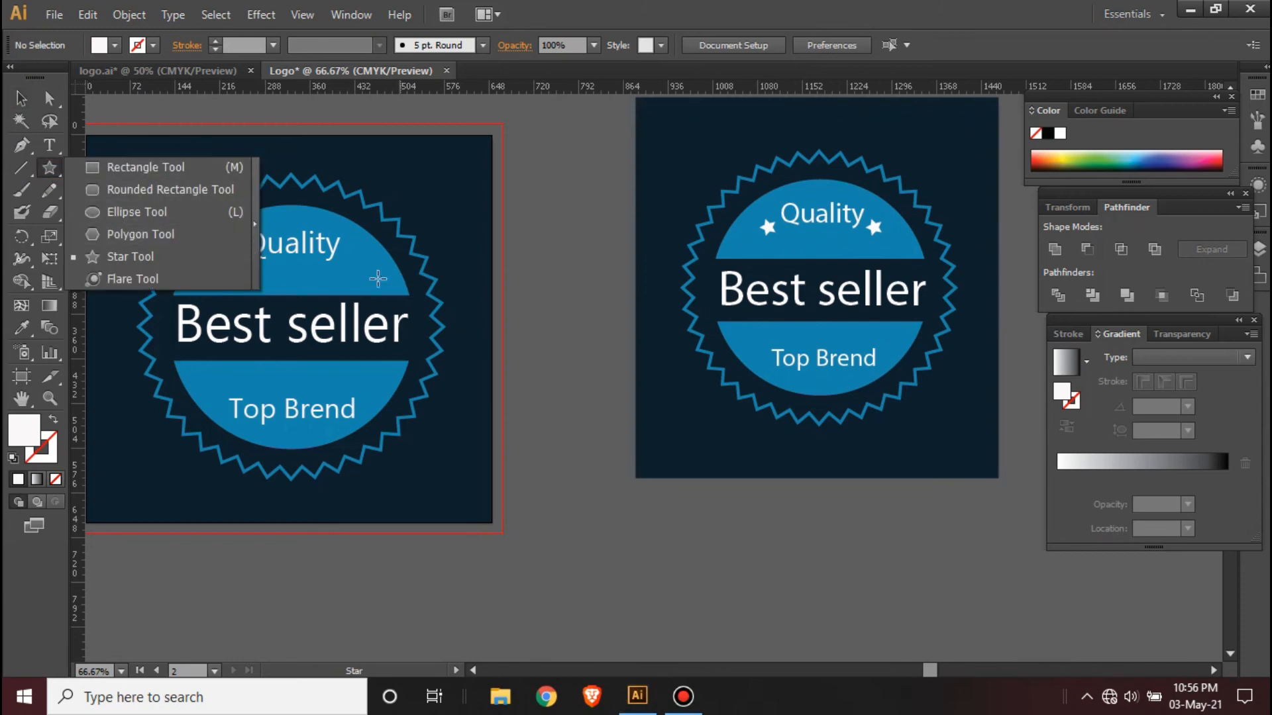
{"action": "left_click", "coordinate": [169, 258]}
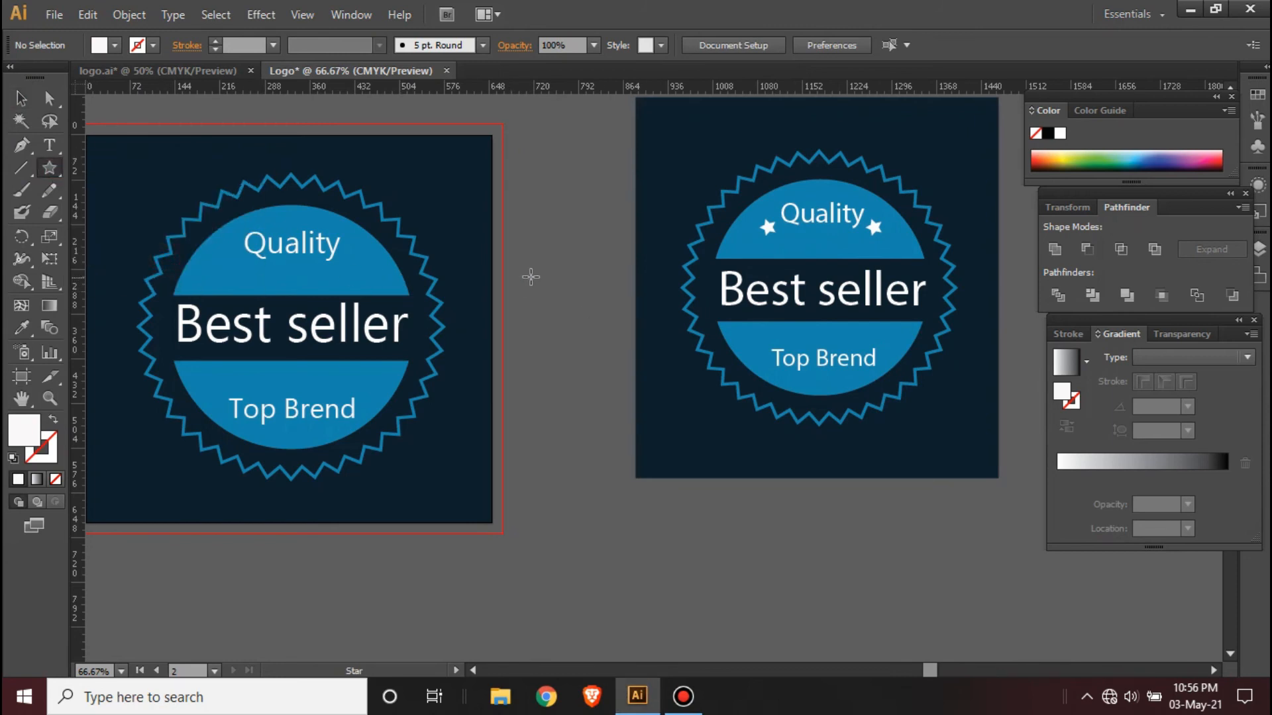
{"action": "left_click_drag", "start_coordinate": [530, 273], "coordinate": [561, 298]}
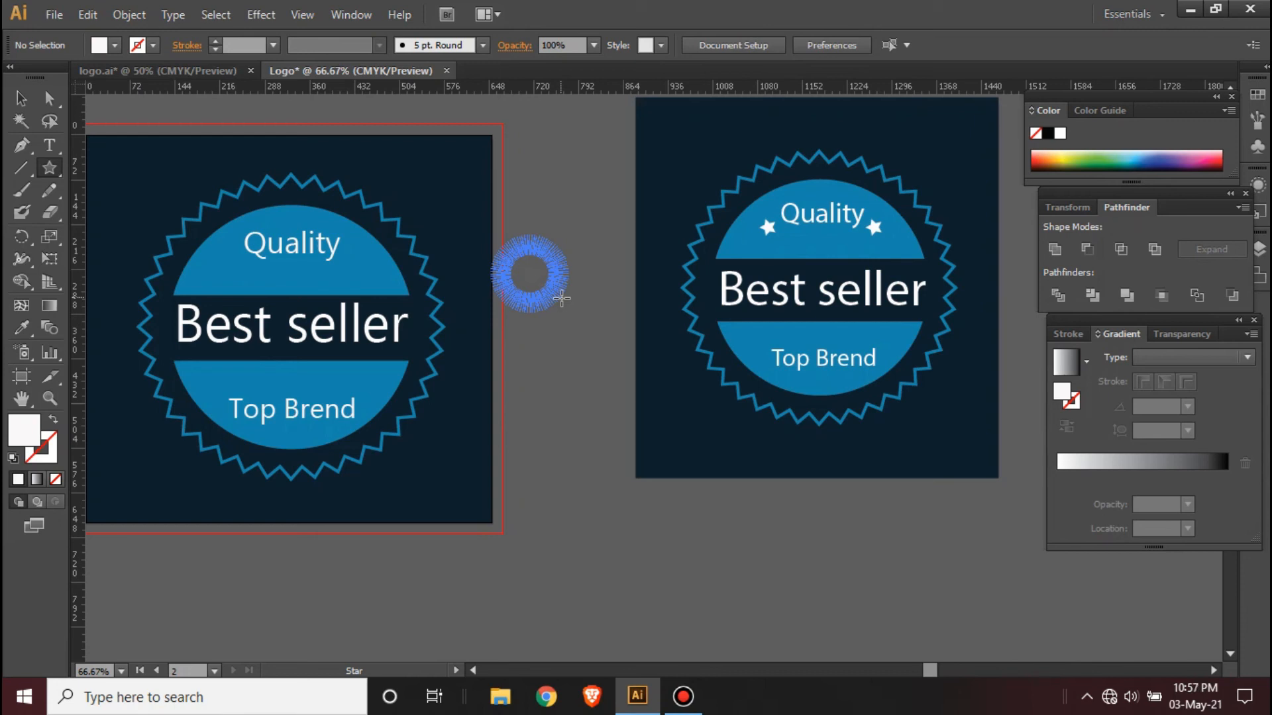
{"action": "left_click_drag", "start_coordinate": [564, 299], "coordinate": [564, 297]}
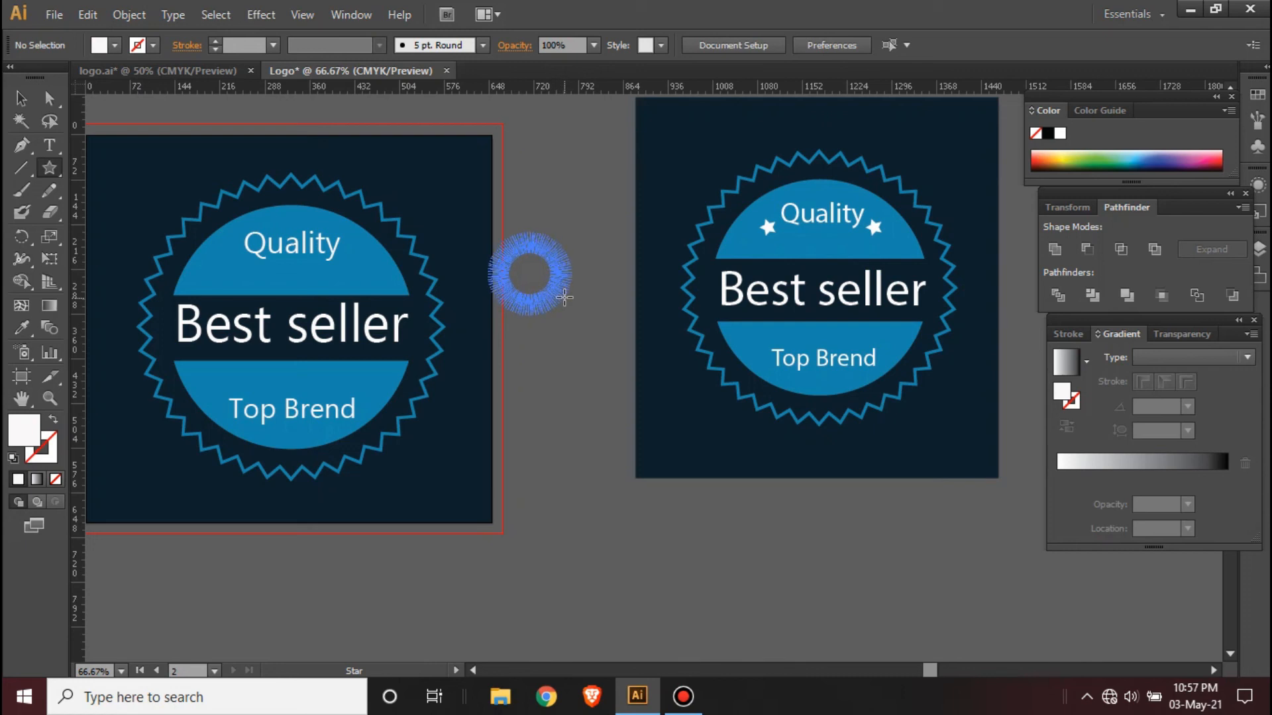
{"action": "key", "text": "Up"}
{"action": "key", "text": "Up"}
{"action": "key", "text": "Up"}
{"action": "key", "text": "Up"}
{"action": "left_click_drag", "start_coordinate": [564, 298], "coordinate": [630, 367]}
{"action": "key", "text": "Up"}
{"action": "key", "text": "Up"}
{"action": "key", "text": "Up"}
{"action": "key", "text": "Up"}
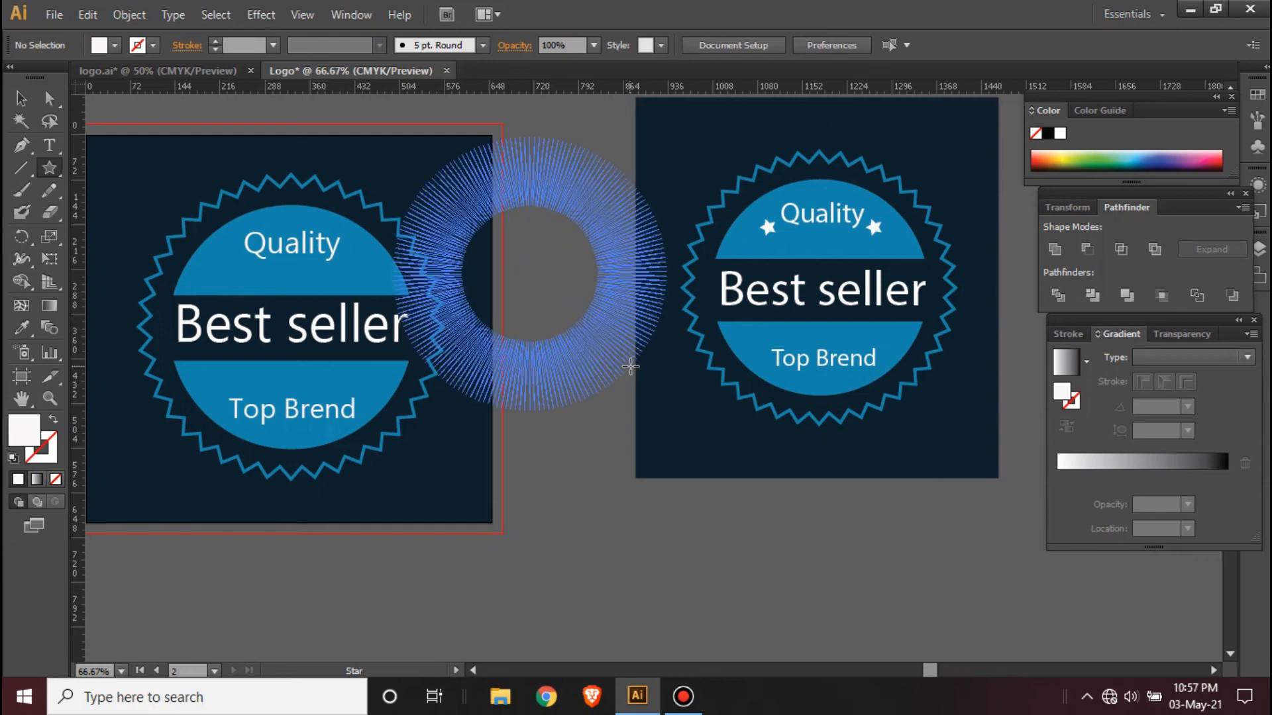
{"action": "key", "text": "Up"}
{"action": "key", "text": "Up"}
{"action": "key", "text": "Up"}
{"action": "key", "text": "Up"}
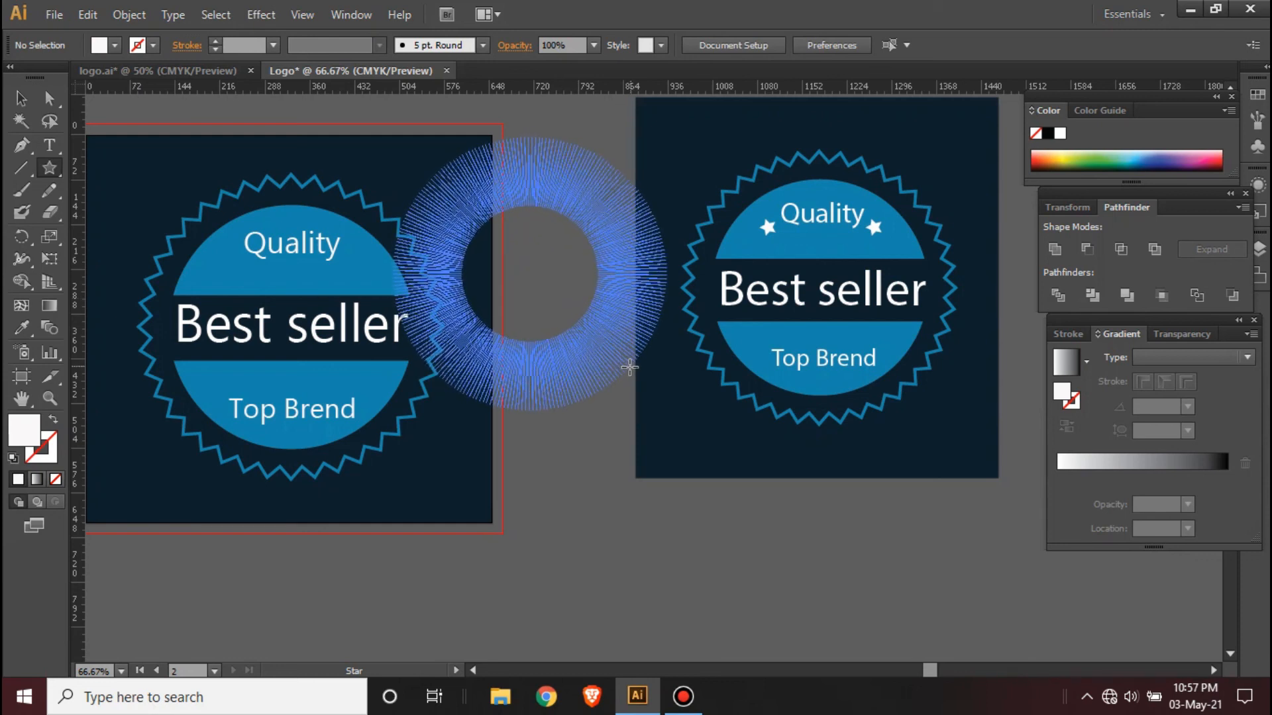
{"action": "key", "text": "Down"}
{"action": "key", "text": "Down"}
{"action": "key", "text": "Down"}
{"action": "key", "text": "Down"}
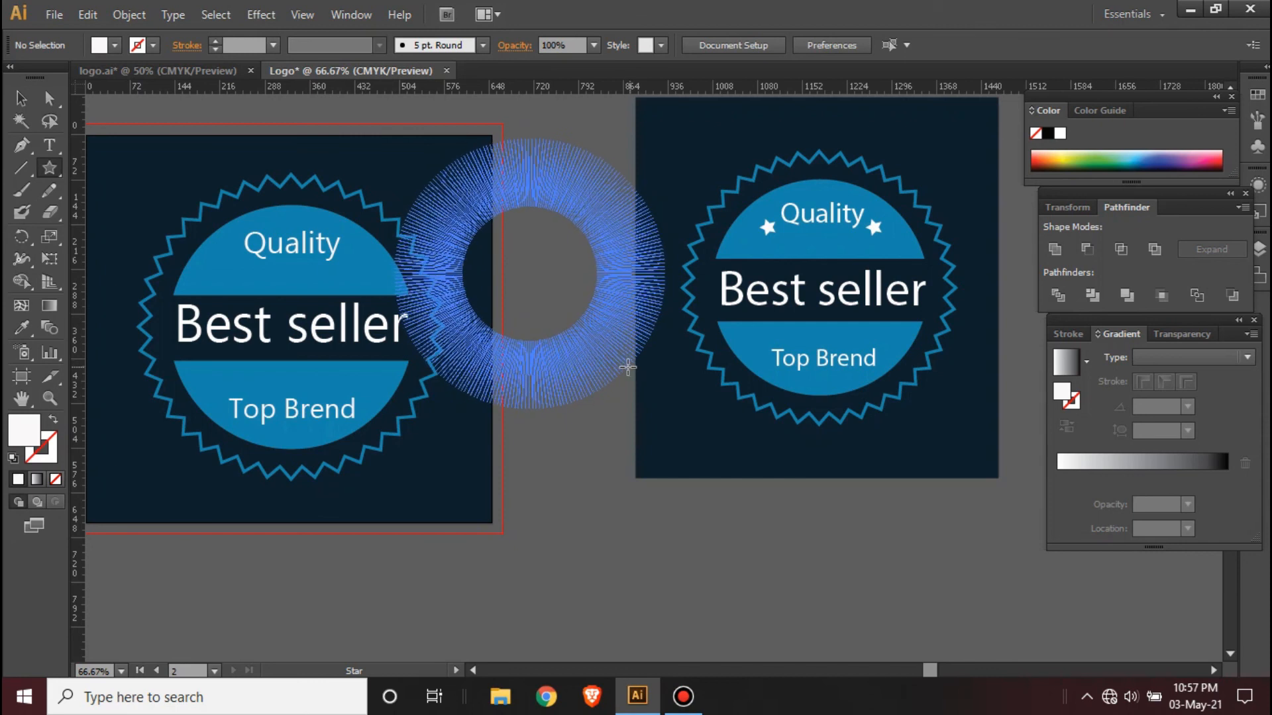
{"action": "key", "text": "Down"}
{"action": "key", "text": "Down"}
{"action": "key", "text": "Down"}
{"action": "key", "text": "Down"}
{"action": "key", "text": "Down"}
{"action": "key", "text": "Down"}
{"action": "left_click_drag", "start_coordinate": [628, 367], "coordinate": [666, 351]}
{"action": "key", "text": "Down"}
{"action": "key", "text": "Down"}
{"action": "key", "text": "Down"}
{"action": "key", "text": "Down"}
{"action": "key", "text": "Down"}
{"action": "key", "text": "Down"}
{"action": "key", "text": "Down"}
{"action": "key", "text": "Down"}
{"action": "key", "text": "Down"}
{"action": "key", "text": "Down"}
{"action": "key", "text": "Down"}
{"action": "key", "text": "Down"}
{"action": "key", "text": "Down"}
{"action": "key", "text": "Down"}
{"action": "key", "text": "Down"}
{"action": "key", "text": "Down"}
{"action": "key", "text": "Down"}
{"action": "key", "text": "Down"}
{"action": "key", "text": "Down"}
{"action": "key", "text": "Down"}
{"action": "key", "text": "Up"}
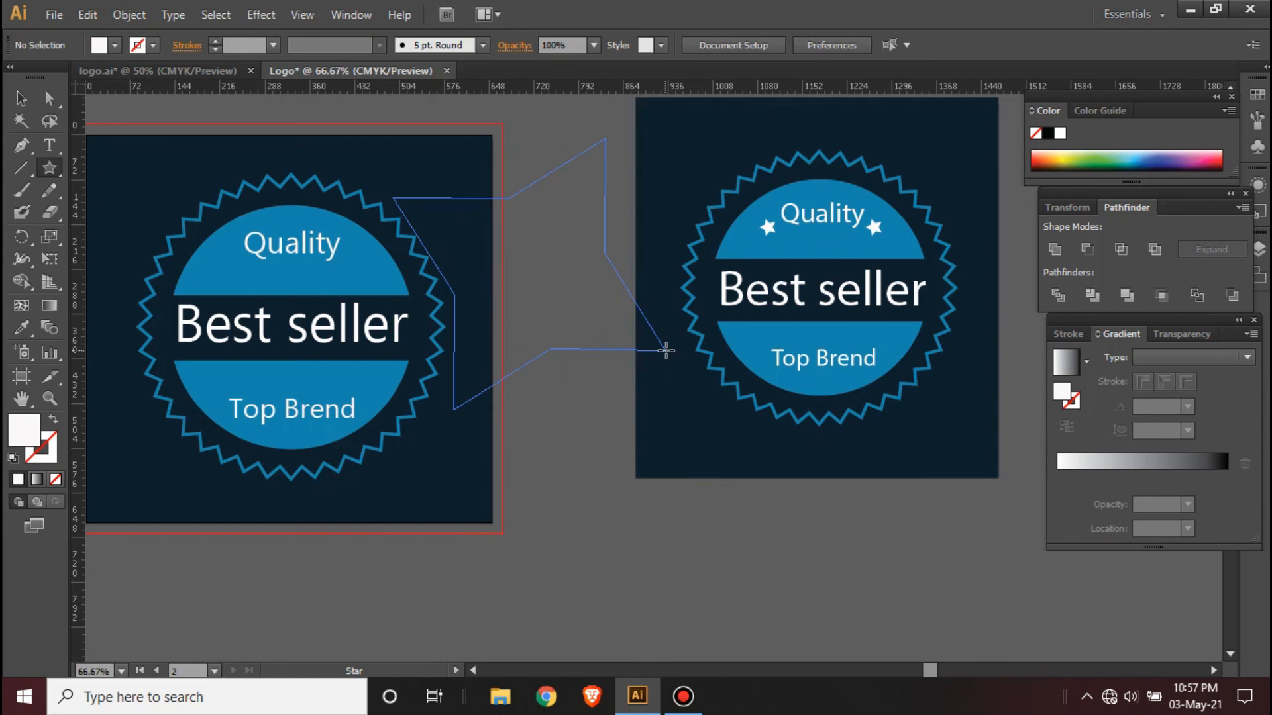
{"action": "left_click_drag", "start_coordinate": [666, 350], "coordinate": [554, 281]}
{"action": "key", "text": "Up"}
{"action": "key", "text": "v"}
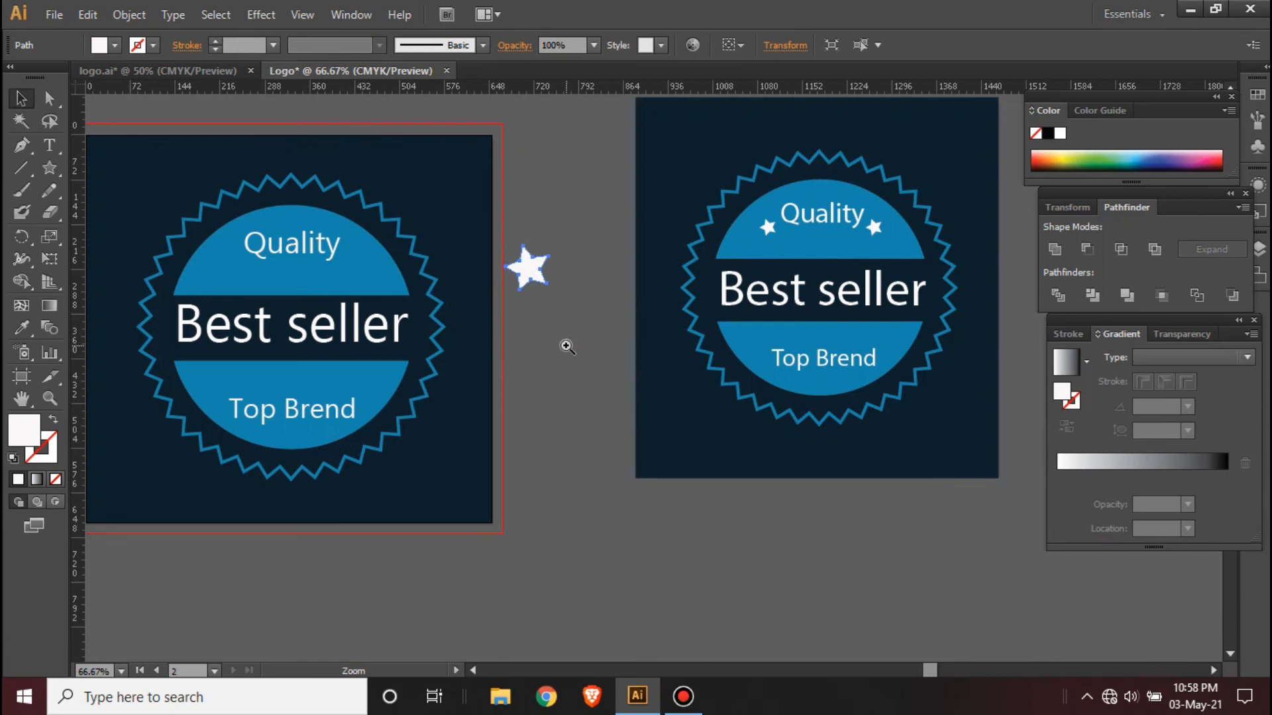
Shrink the star and place it upright just left of the Quality text on the upper blue segment.
{"action": "left_click", "coordinate": [566, 345], "text": "ctrl"}
{"action": "left_click_drag", "start_coordinate": [636, 282], "coordinate": [139, 252]}
{"action": "left_click", "coordinate": [655, 351]}
{"action": "left_click", "coordinate": [584, 267]}
{"action": "left_click", "coordinate": [753, 309]}
{"action": "left_click", "coordinate": [150, 250]}
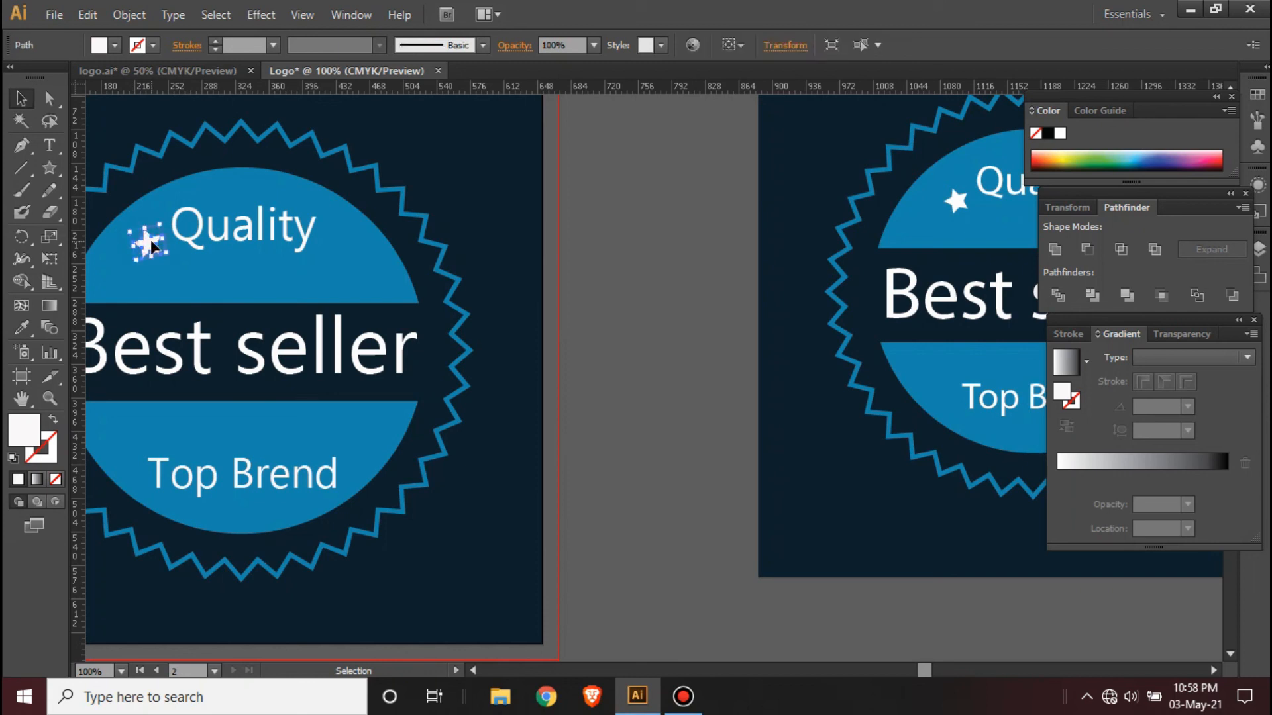
Duplicate the star horizontally to the right side of the Quality text.
{"action": "left_click_drag", "start_coordinate": [157, 255], "coordinate": [339, 263]}
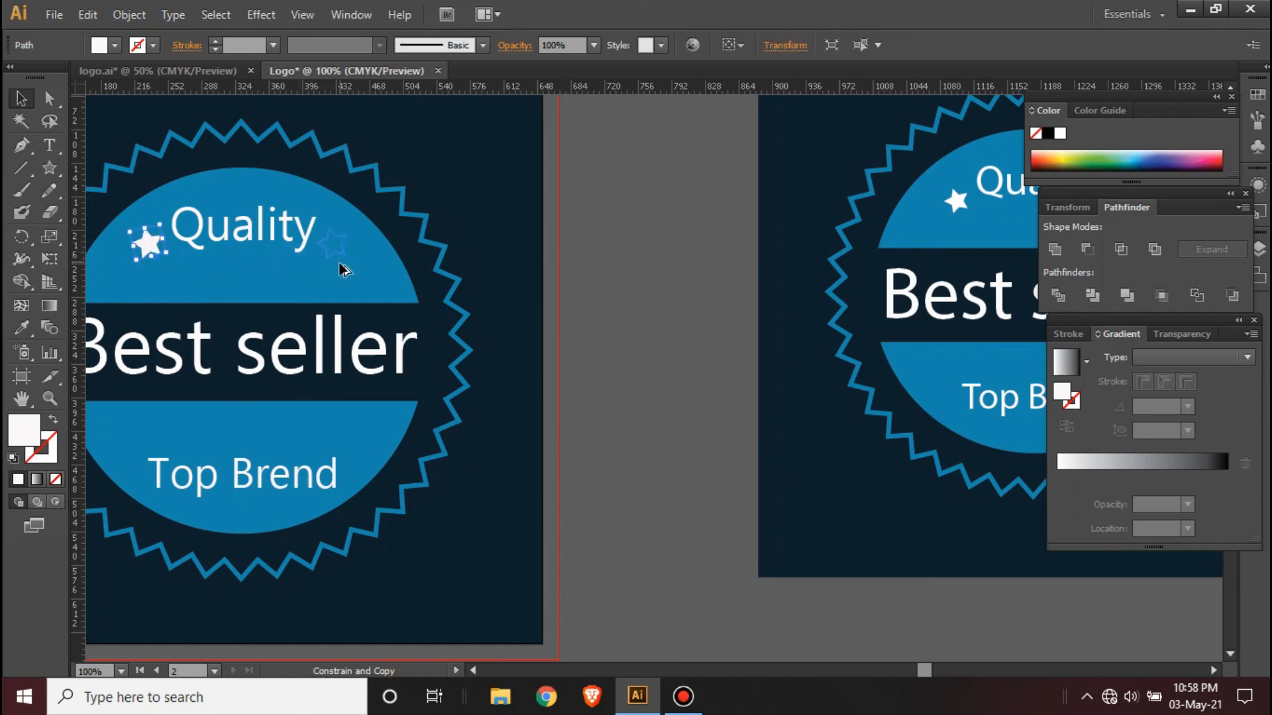
{"action": "left_click_drag", "start_coordinate": [498, 454], "coordinate": [604, 480]}
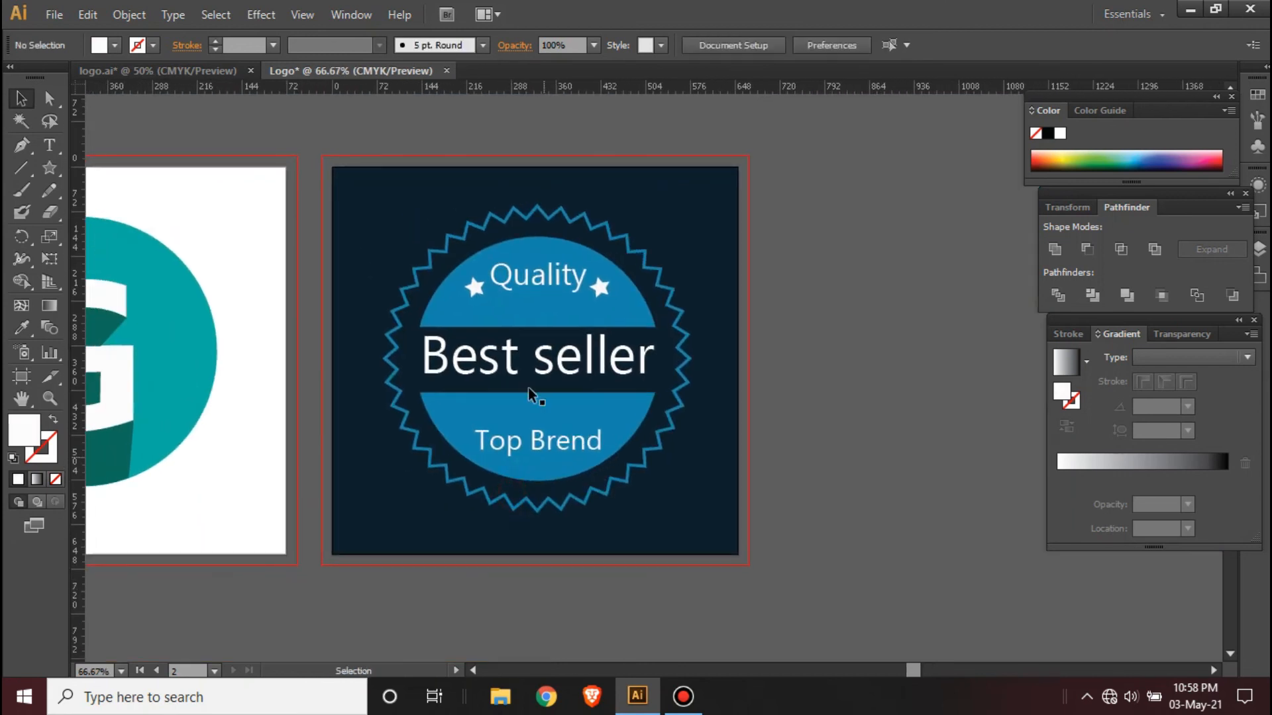